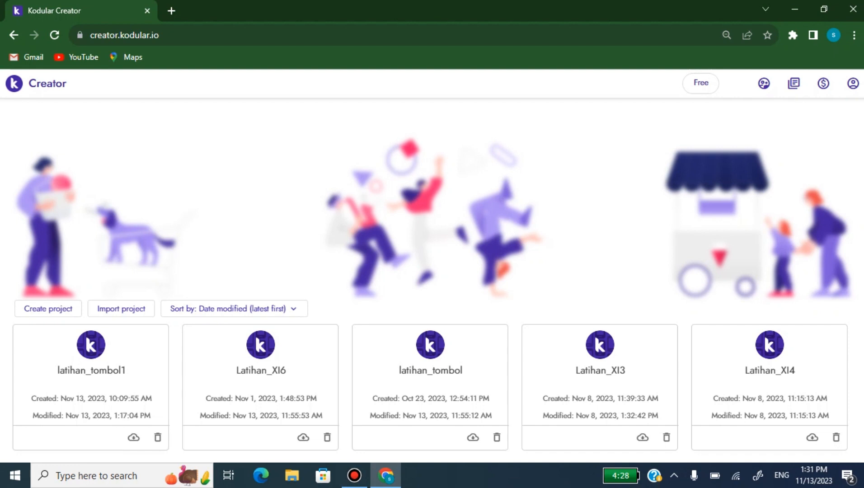
# Step: Create a new project named Library_Digital with the app name "Library Digital XI-", keeping the default theme and SDK settings
pyautogui.click(48, 309)
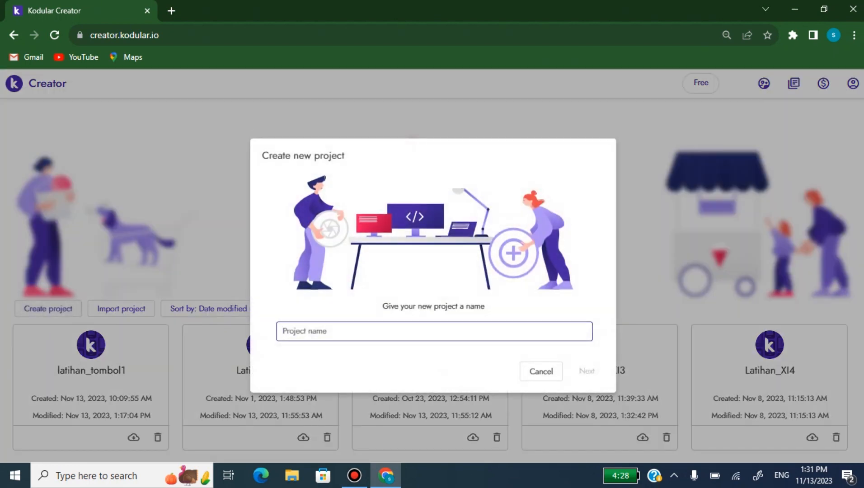
pyautogui.write('L')
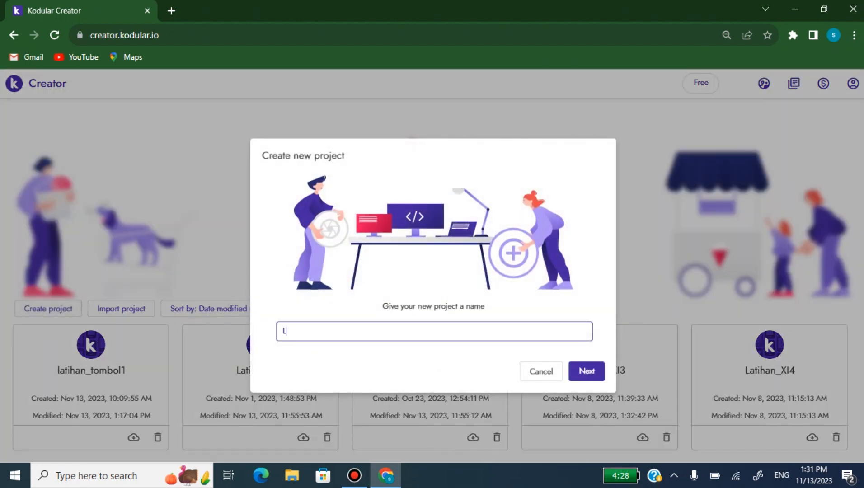
pyautogui.write('ibrary_Digital')
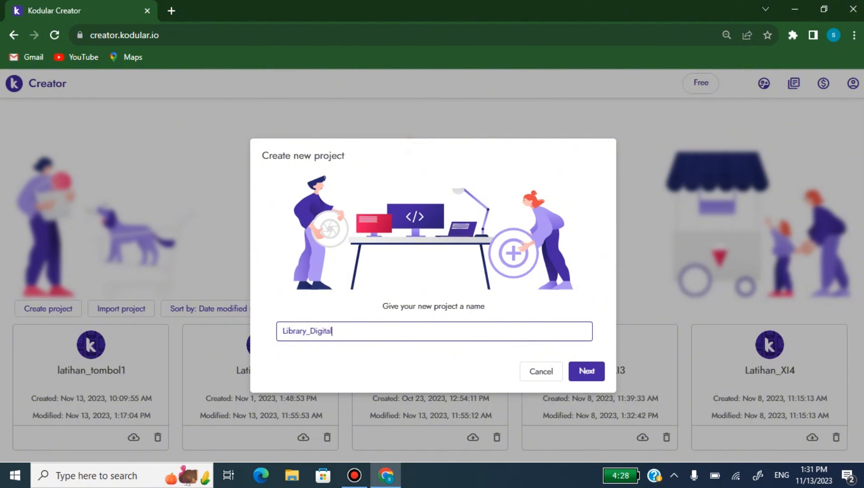
pyautogui.click(586, 371)
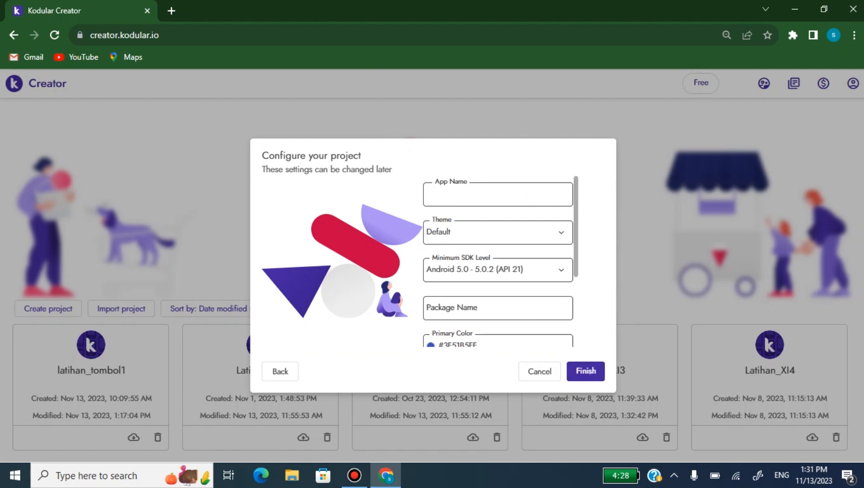
pyautogui.write('Library Digital')
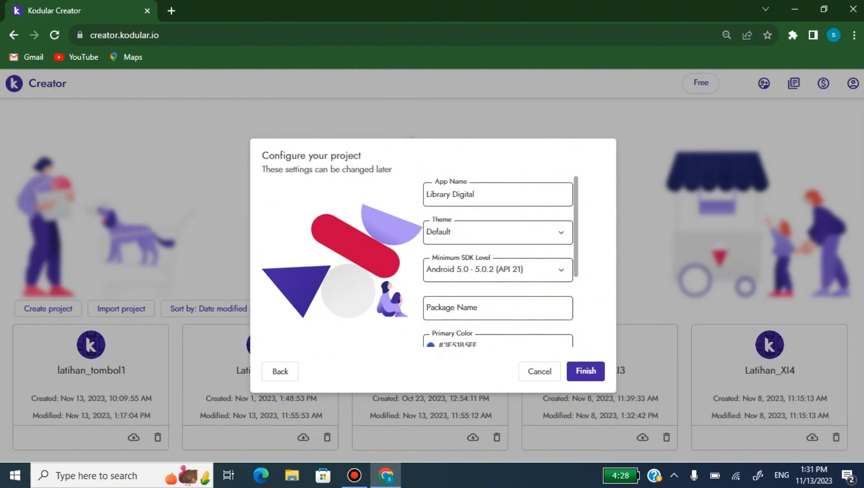
pyautogui.write('XI')
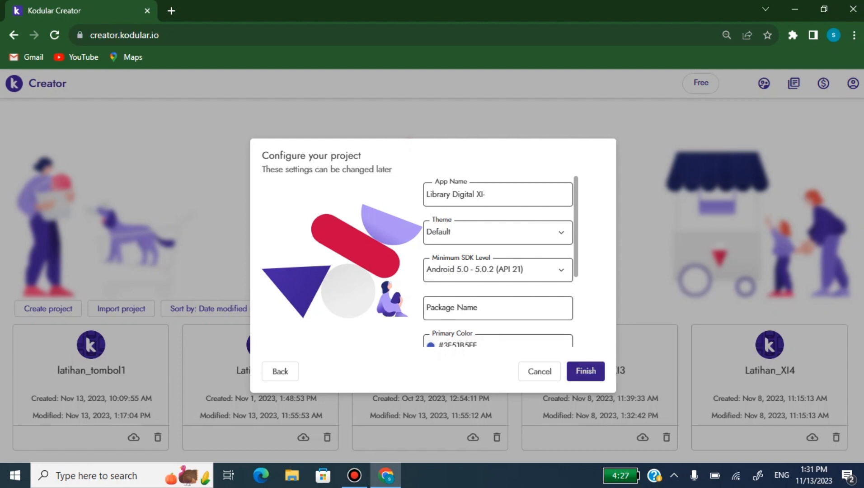
pyautogui.click(585, 371)
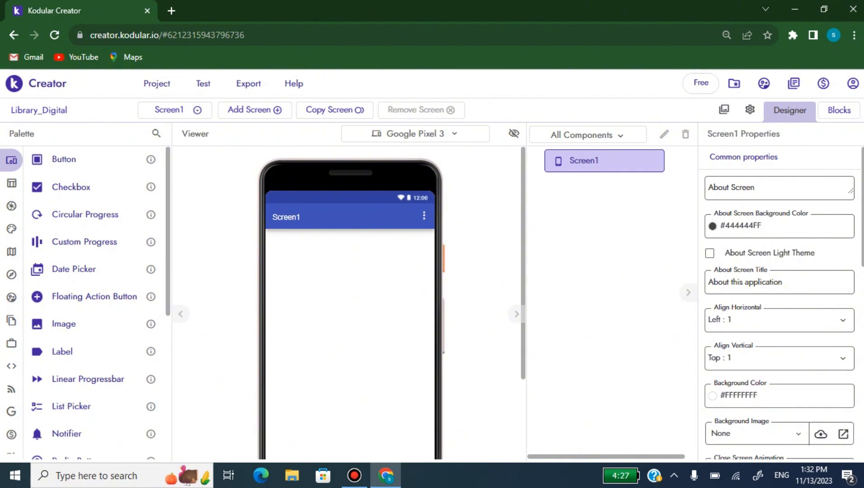
# Step: Add a Table Arrangement layout component to the empty Screen1
pyautogui.moveTo(13, 183)
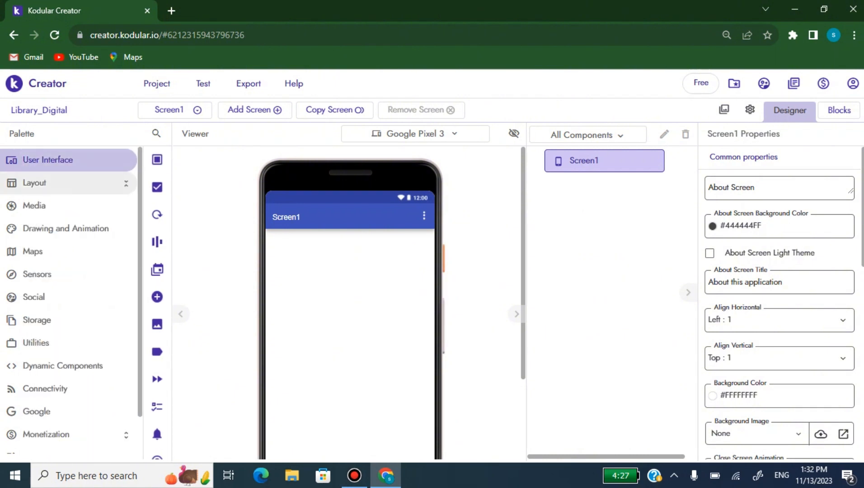
pyautogui.click(35, 183)
pyautogui.click(60, 206)
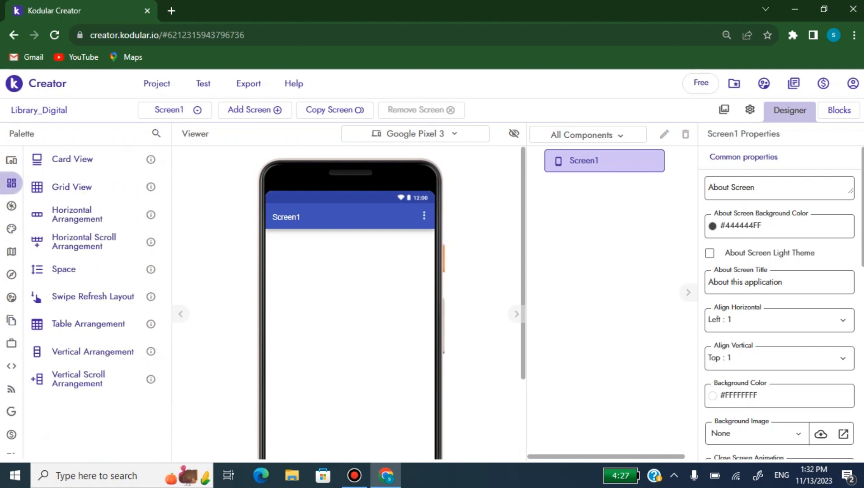
pyautogui.moveTo(88, 323); pyautogui.dragTo(289, 262)
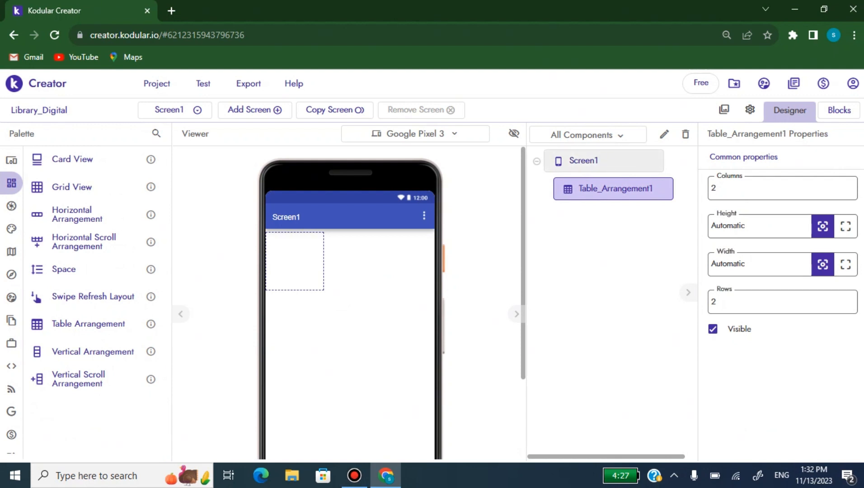
# Step: Set Screen1's horizontal alignment to Center : 3 and its vertical alignment to Center : 2
pyautogui.click(583, 160)
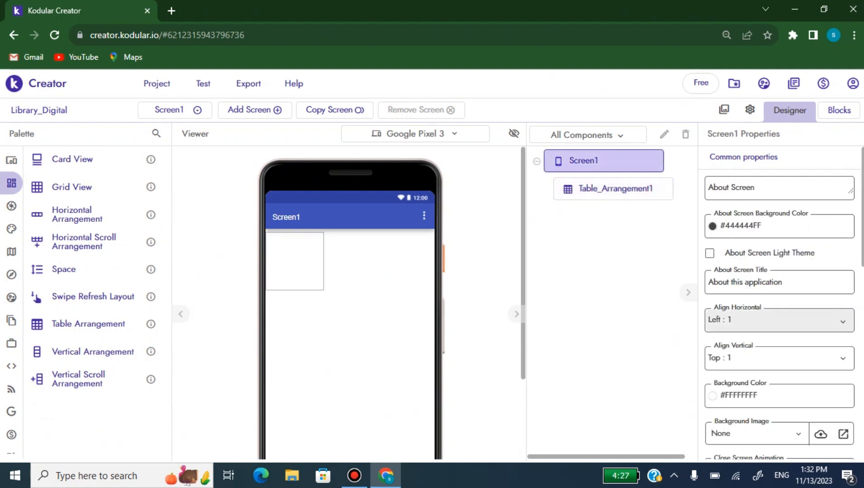
pyautogui.click(778, 320)
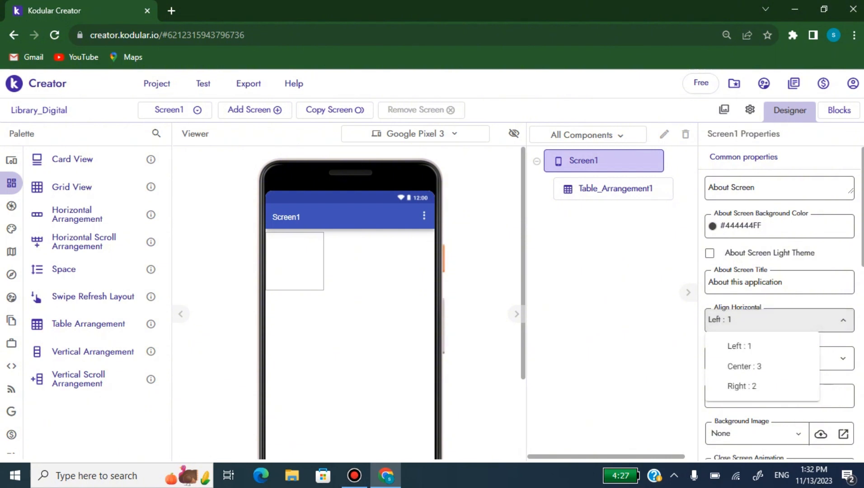
pyautogui.click(749, 366)
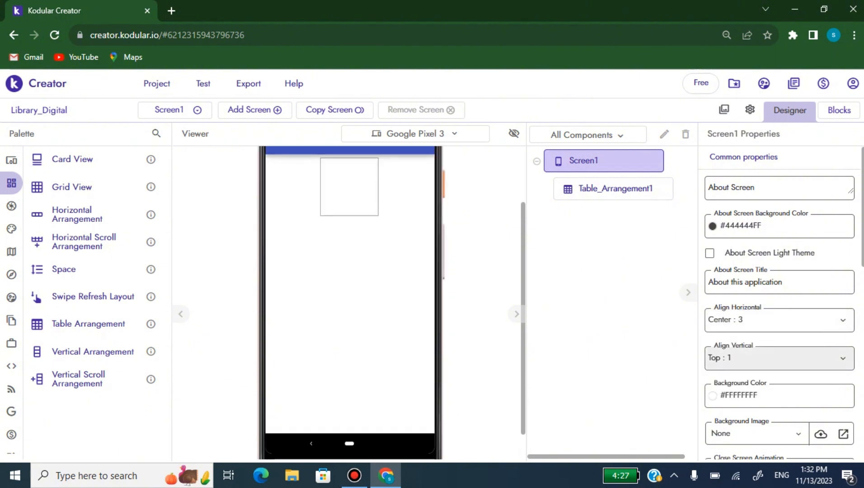
pyautogui.click(750, 364)
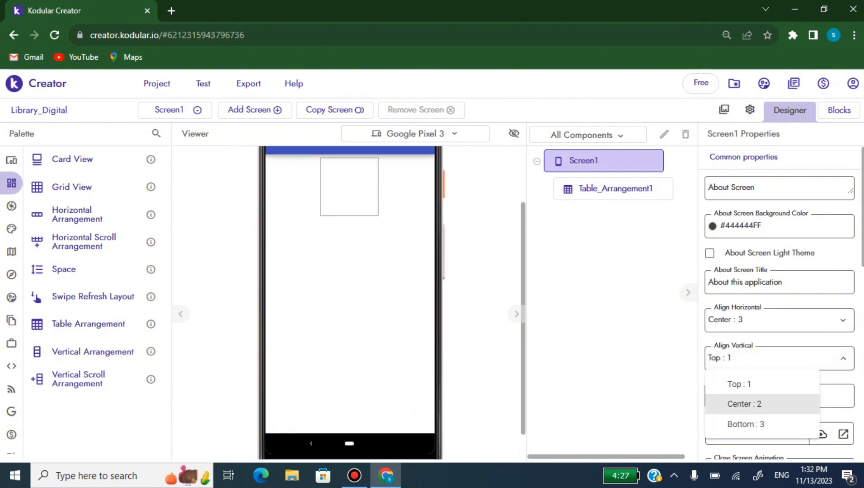
pyautogui.click(742, 403)
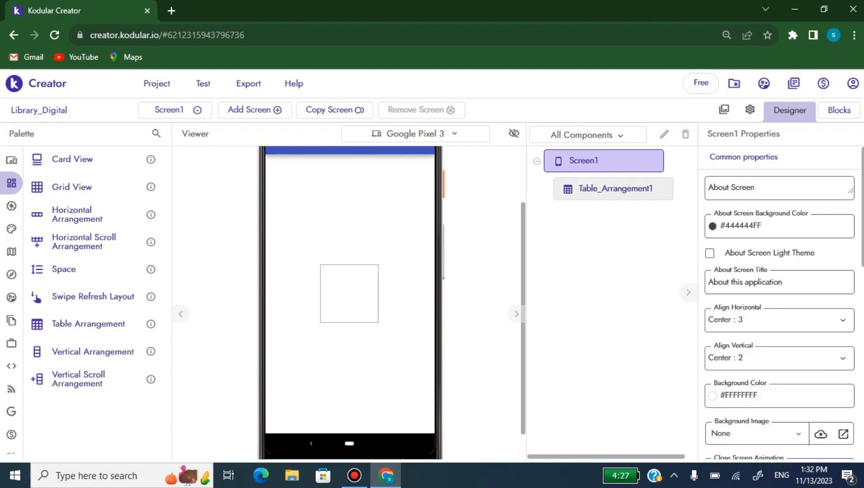
# Step: Set the table arrangement's number of rows to 4
pyautogui.click(613, 189)
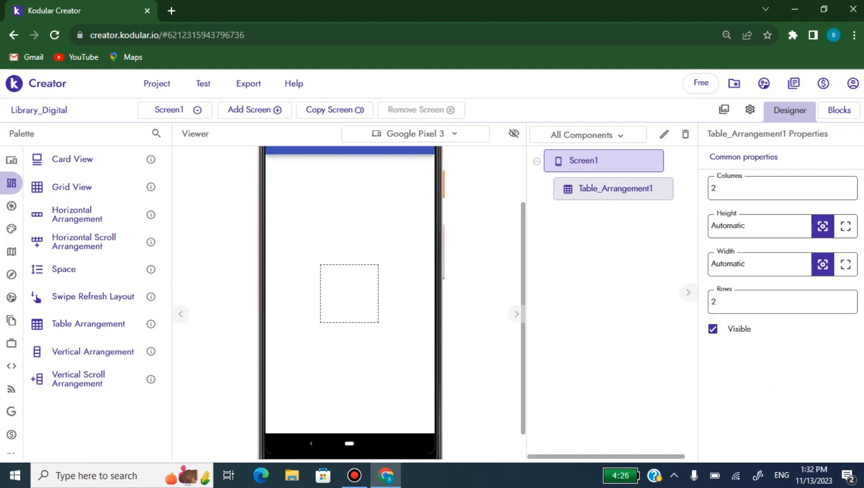
pyautogui.doubleClick(717, 302)
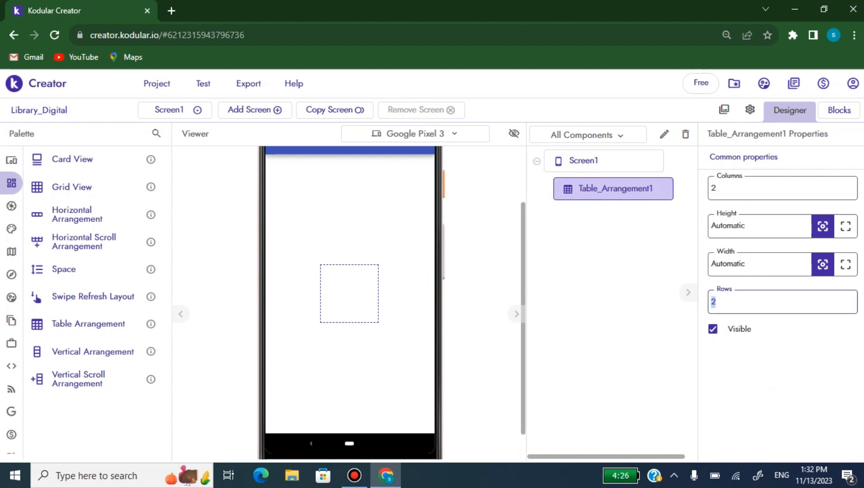
pyautogui.write('4')
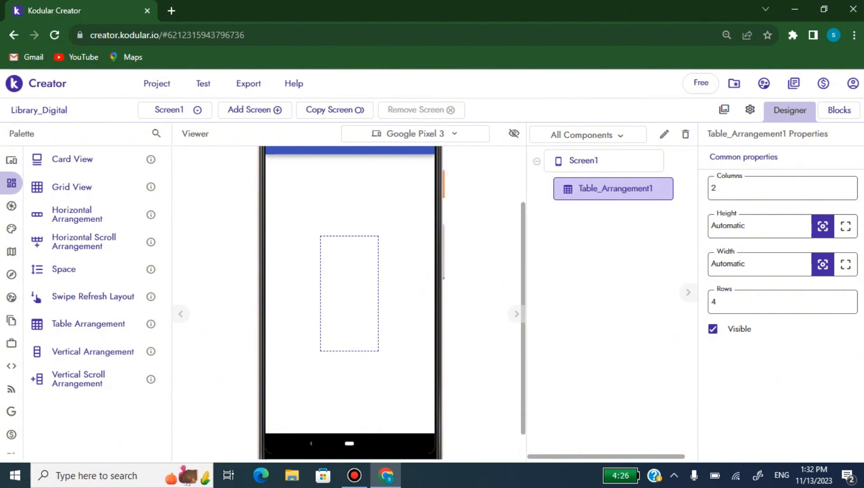
# Step: Place three Image components in the table's first column, one in each of the first three rows
pyautogui.click(41, 160)
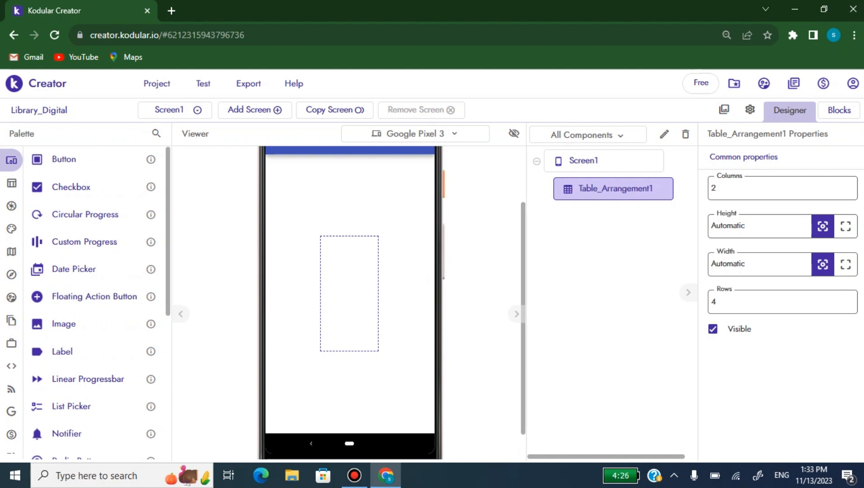
pyautogui.moveTo(64, 323); pyautogui.dragTo(334, 255)
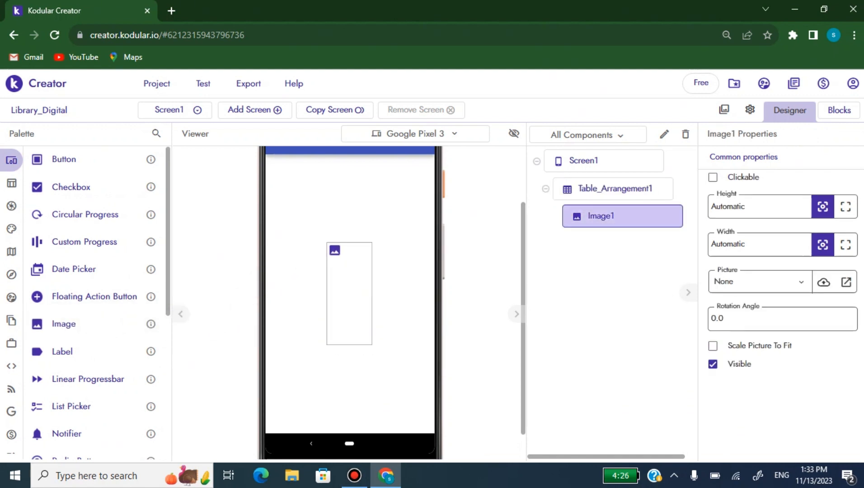
pyautogui.moveTo(64, 324); pyautogui.dragTo(334, 272)
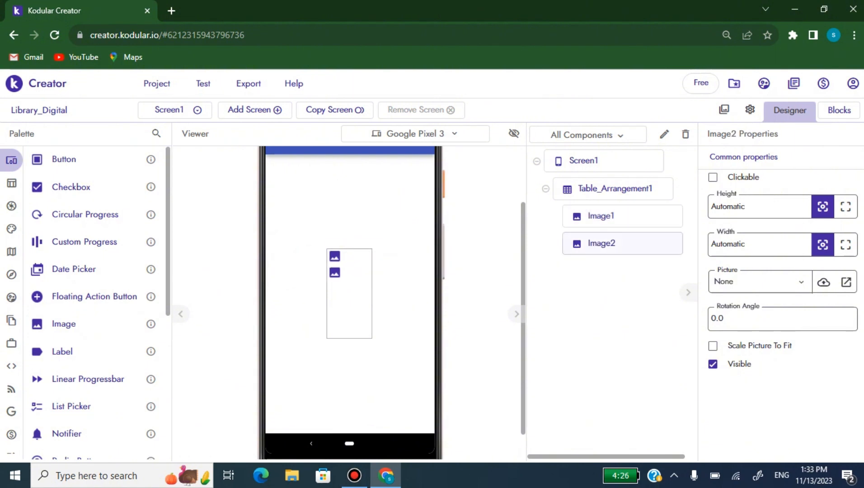
pyautogui.moveTo(64, 324); pyautogui.dragTo(321, 286)
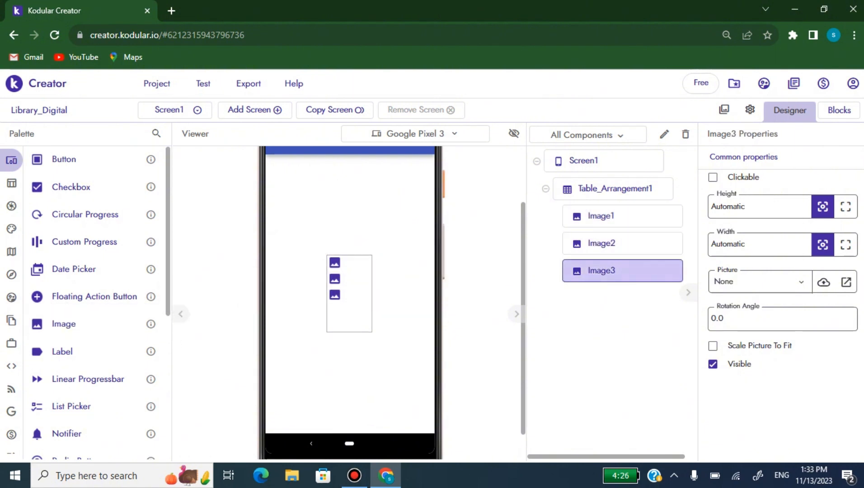
# Step: Place three Label components in the table's second column, one beside each image
pyautogui.moveTo(62, 351); pyautogui.dragTo(342, 263)
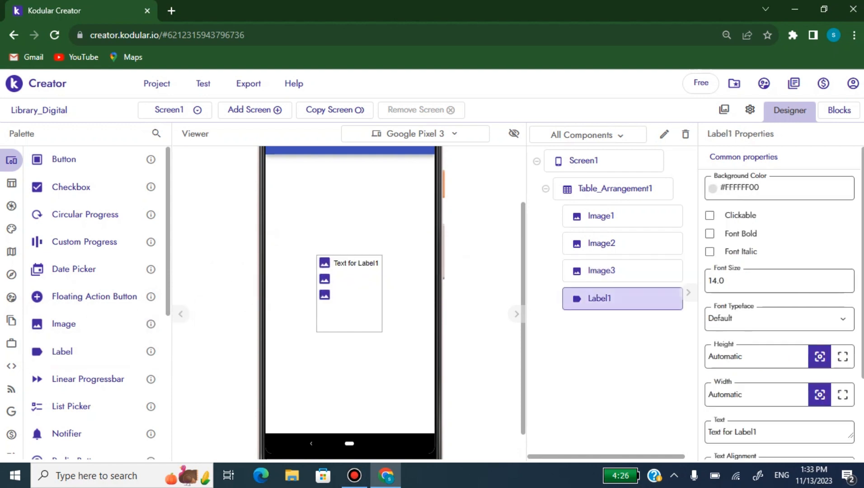
pyautogui.moveTo(62, 352); pyautogui.dragTo(343, 281)
pyautogui.moveTo(62, 352); pyautogui.dragTo(326, 295)
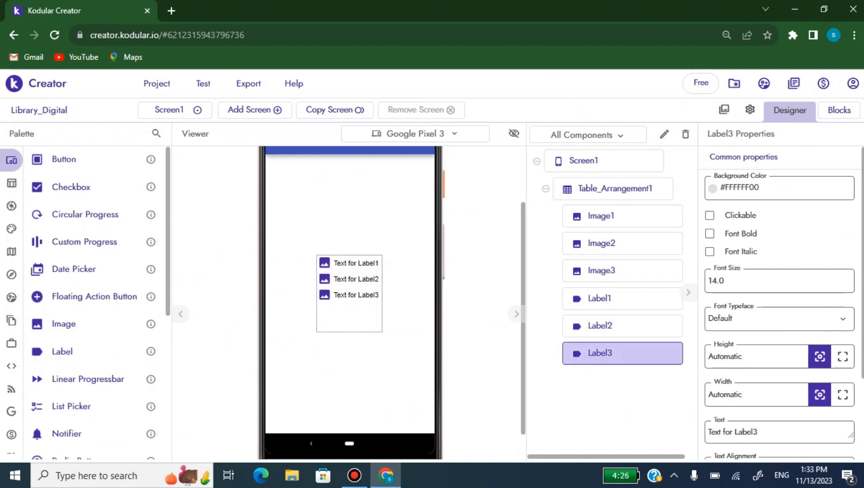
# Step: Change the text of Label1 to "Buku Fiksi"
pyautogui.click(600, 298)
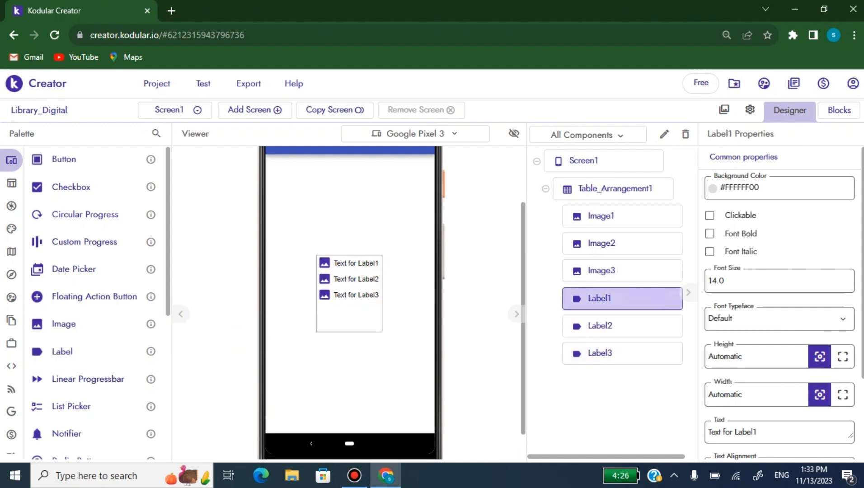
pyautogui.scroll(-2, 780, 293)
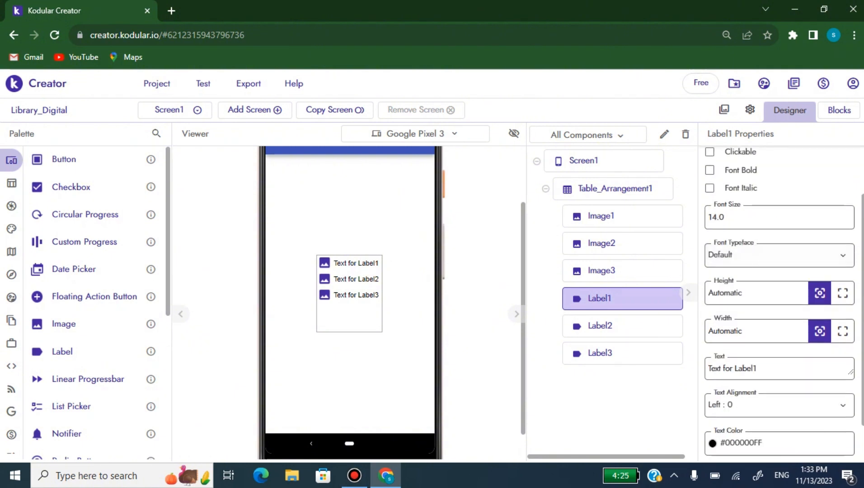
pyautogui.scroll(-1, 779, 303)
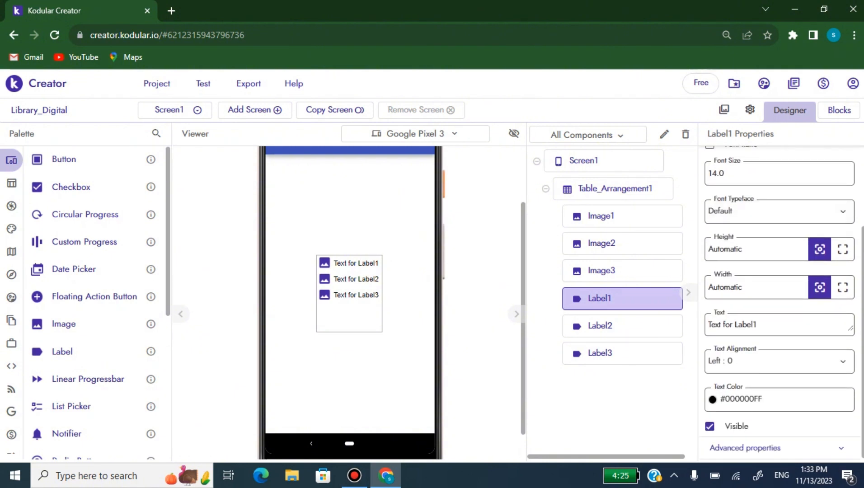
pyautogui.moveTo(763, 324); pyautogui.dragTo(708, 324)
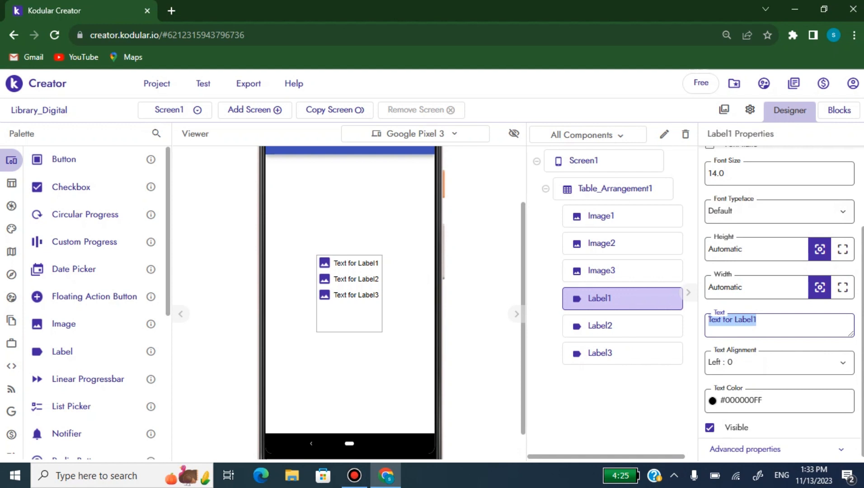
pyautogui.write('B')
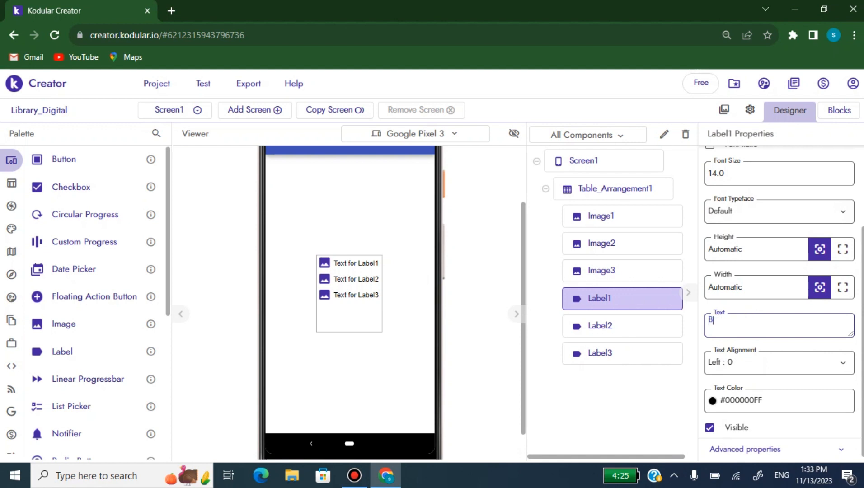
pyautogui.write('uku Fiksi')
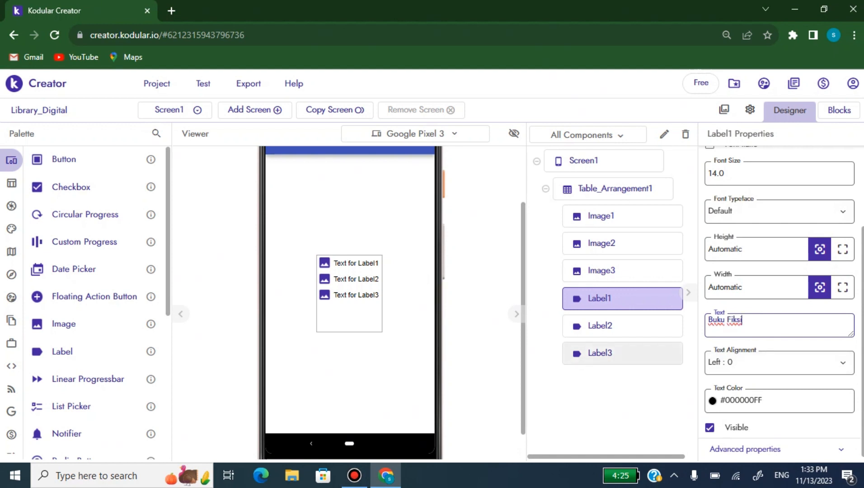
# Step: Change the text of Label2 to "Buku Non Fiksi"
pyautogui.click(622, 326)
pyautogui.click(769, 325)
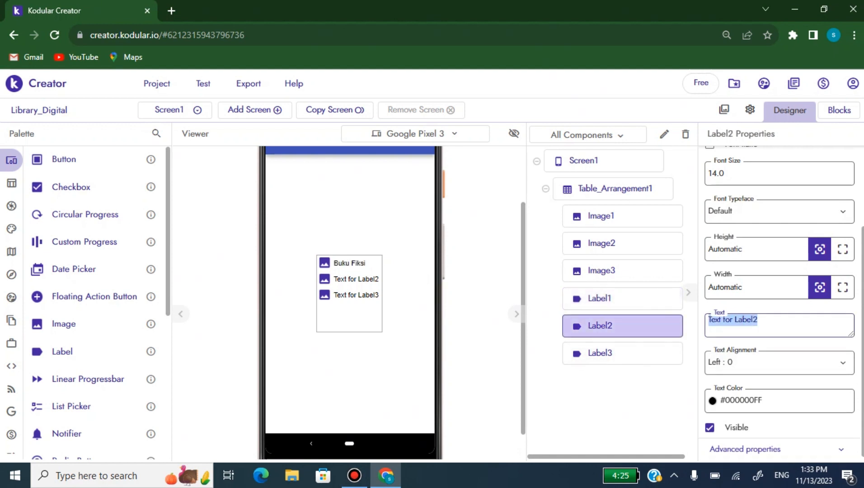
pyautogui.write('Buku ')
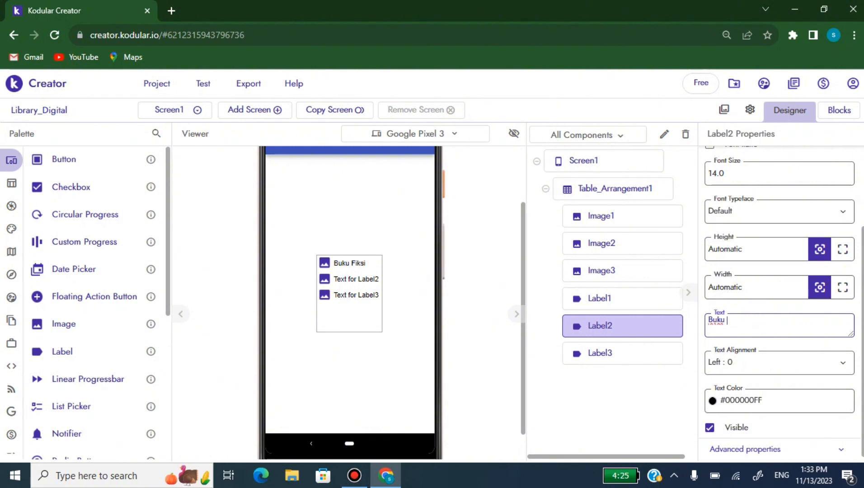
pyautogui.write('Non Fiksdi')
pyautogui.hotkey('ctrl', 'shift', 'Left')
pyautogui.write('Fiksi')
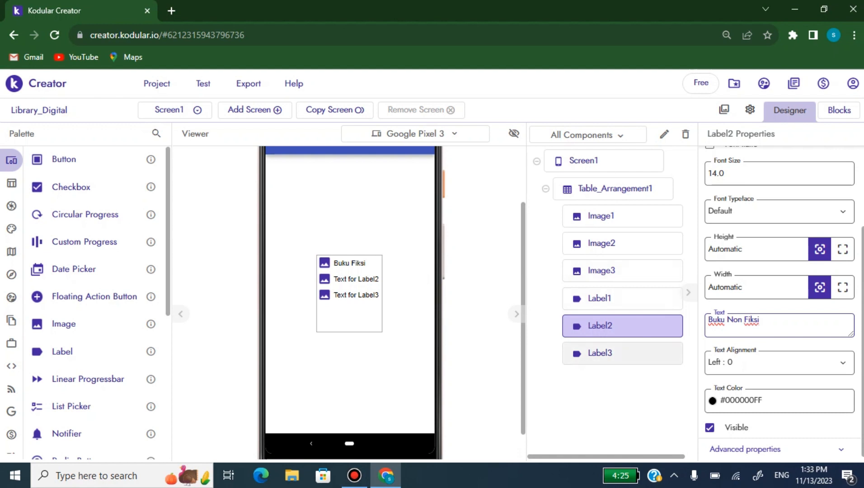
# Step: Change the text of Label3 to "Buku Pelajaran XI-3"
pyautogui.click(622, 353)
pyautogui.click(774, 325)
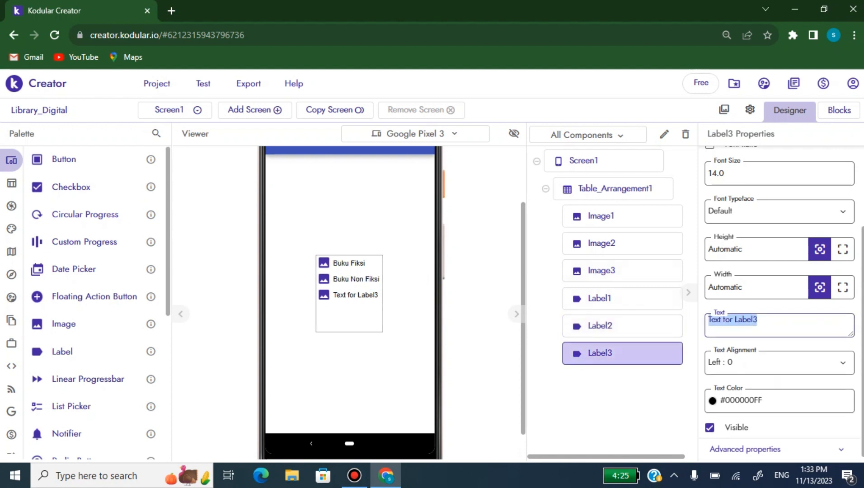
pyautogui.write('Buku ')
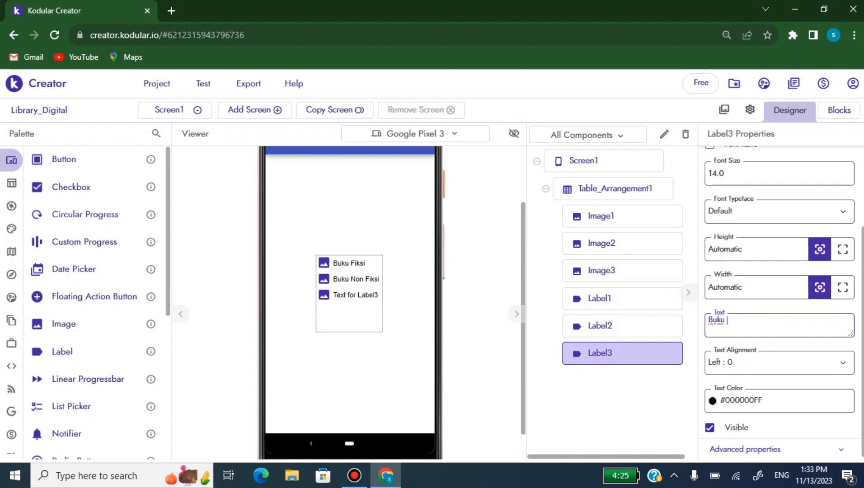
pyautogui.write('Pelajaran XI')
pyautogui.write('-3')
pyautogui.press('Return')
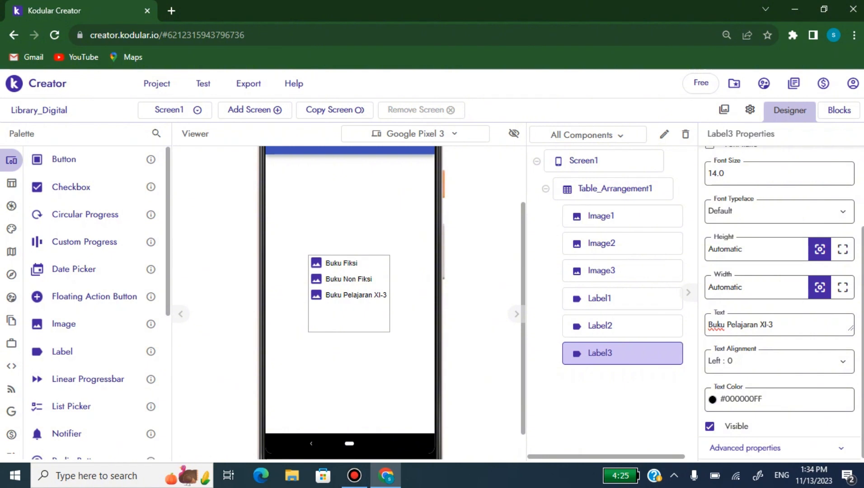
# Step: Place two Button components in the table's fourth row, one in each column beneath the images and labels
pyautogui.moveTo(64, 159)
pyautogui.mouseDown()
pyautogui.moveTo(199, 201)
pyautogui.moveTo(283, 262)
pyautogui.moveTo(323, 313)
pyautogui.mouseUp()
pyautogui.moveTo(64, 159); pyautogui.dragTo(357, 314)
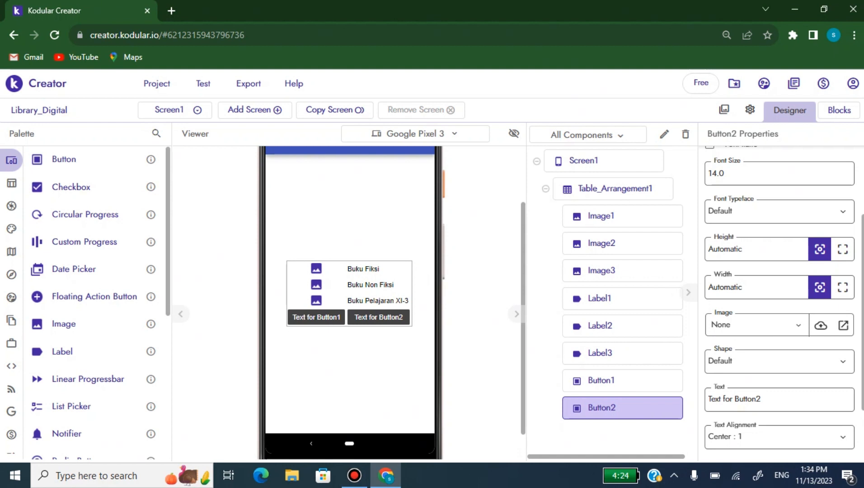
# Step: Open the asset upload dialog for Screen1's background image
pyautogui.click(583, 160)
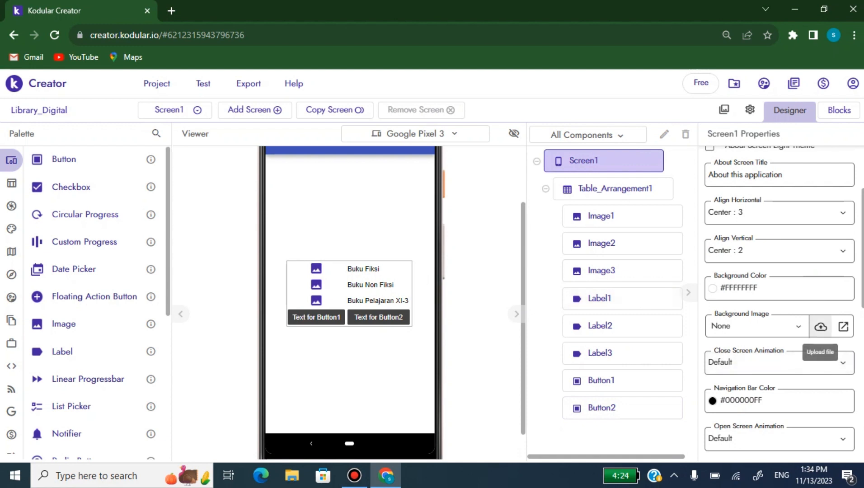
pyautogui.click(821, 327)
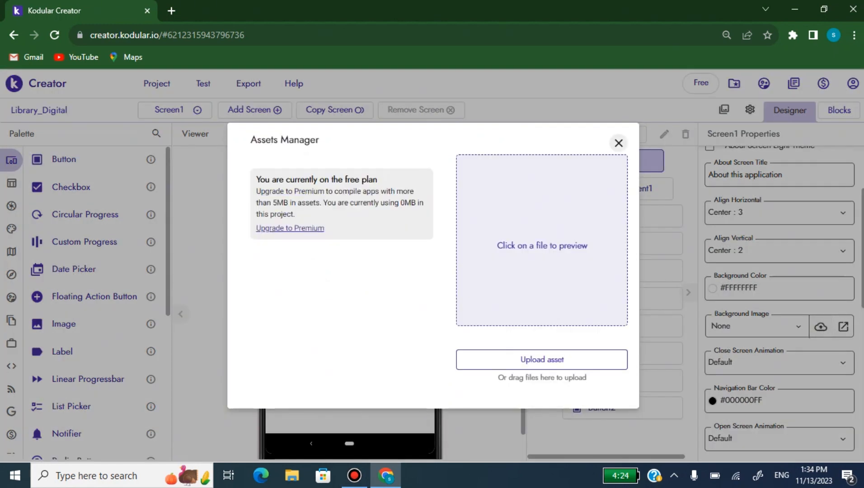
pyautogui.moveTo(385, 475)
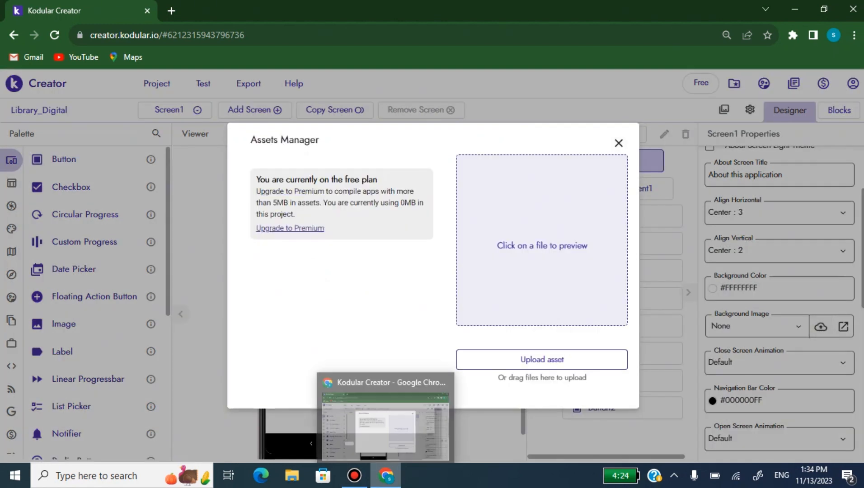
# Step: Open Google in a new browser tab and search for images of "buku fiksi"
pyautogui.hotkey('ctrl', 't')
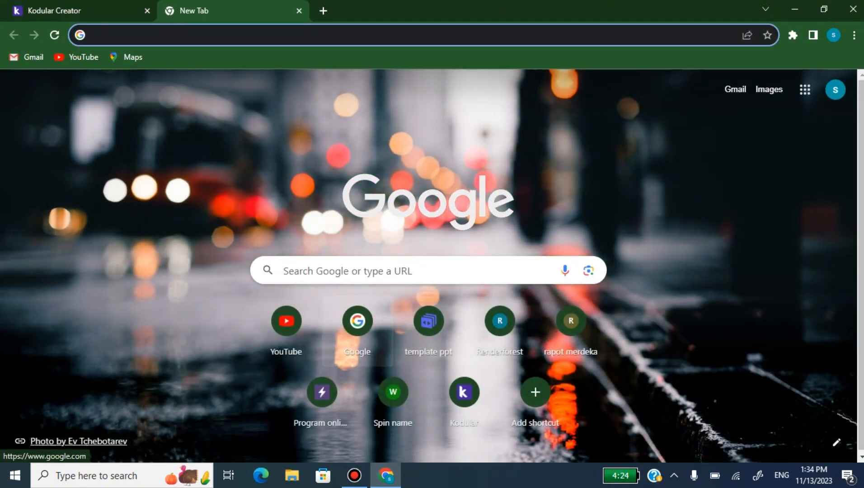
pyautogui.click(357, 324)
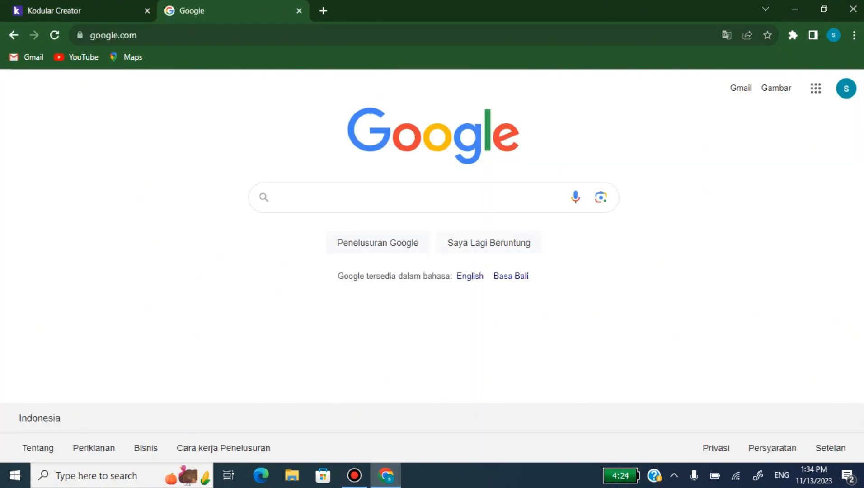
pyautogui.write('buku fiksi')
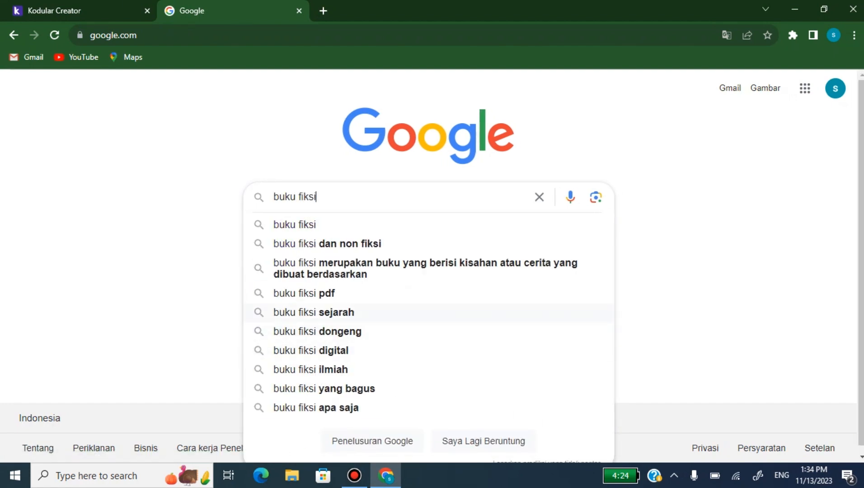
pyautogui.press('Return')
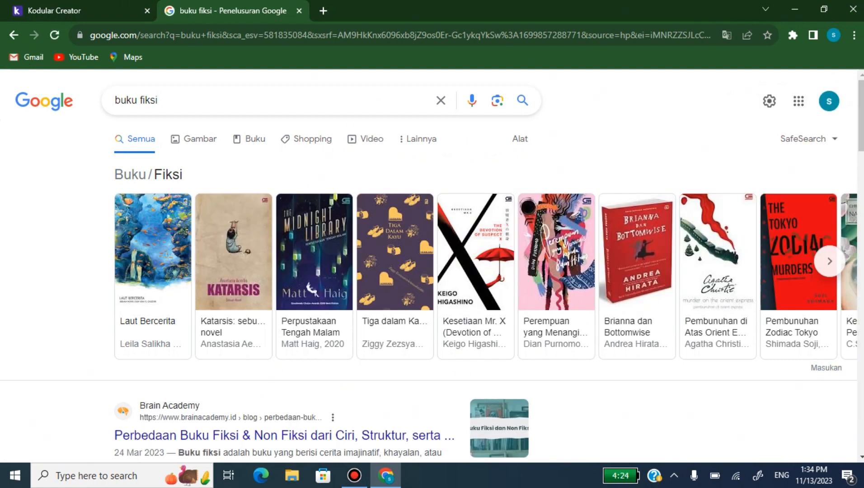
pyautogui.scroll(-4, 432, 264)
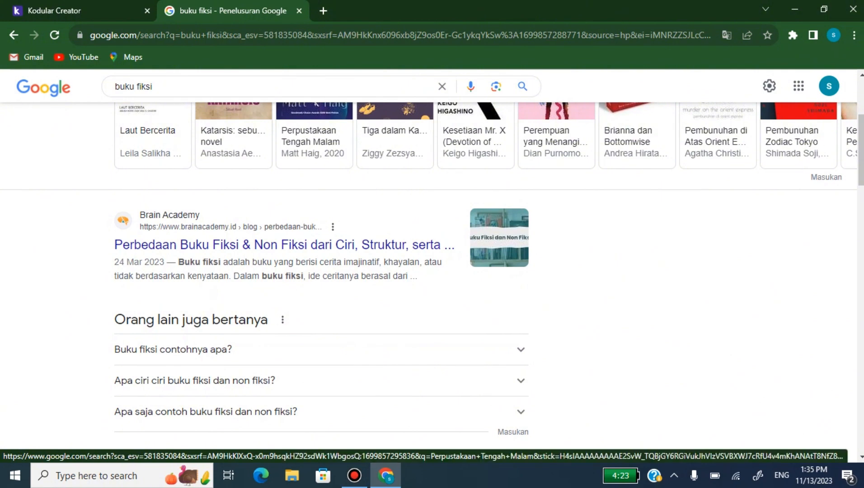
pyautogui.scroll(4, 311, 138)
pyautogui.click(199, 139)
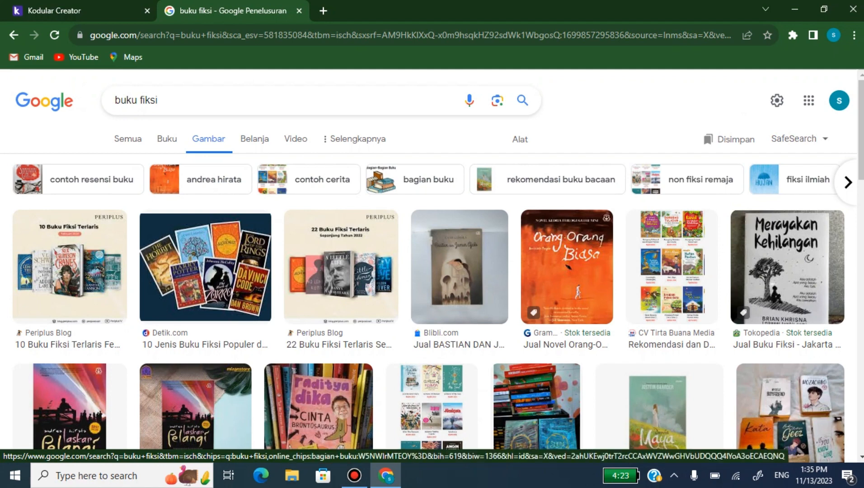
# Step: Preview the Alif.ID photo of stacked fiction books in the image results and start saving the image
pyautogui.scroll(-3, 429, 273)
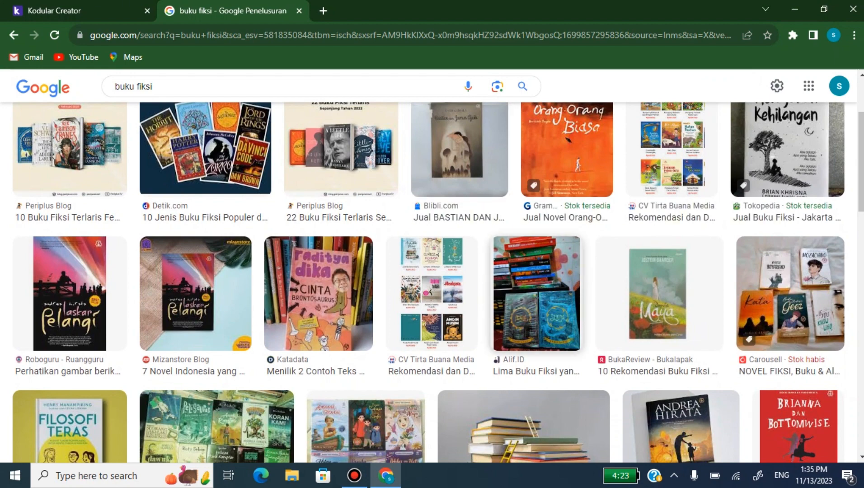
pyautogui.click(537, 294)
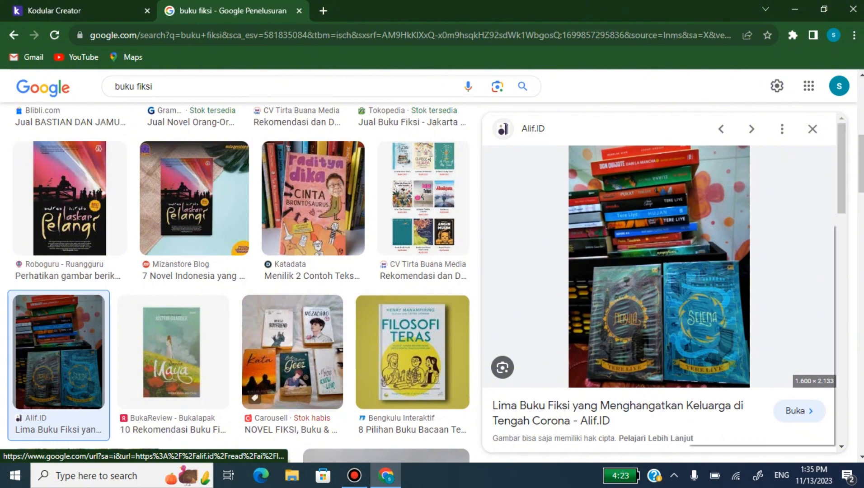
pyautogui.rightClick(686, 221)
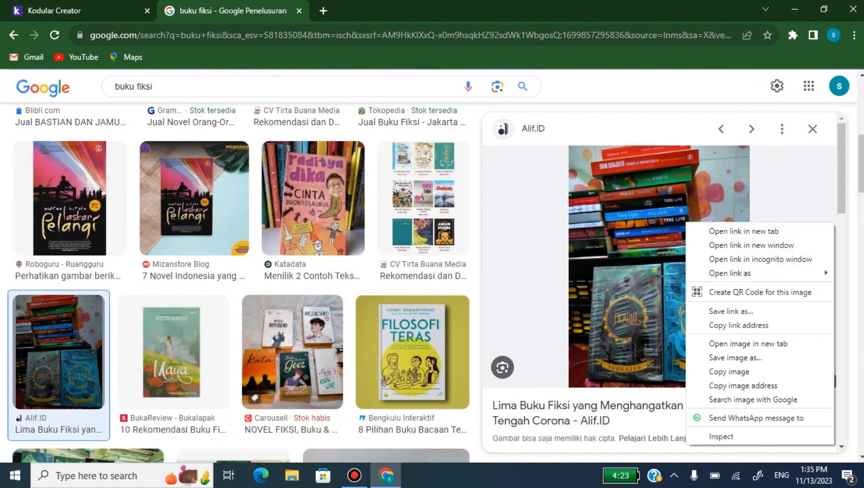
pyautogui.click(736, 357)
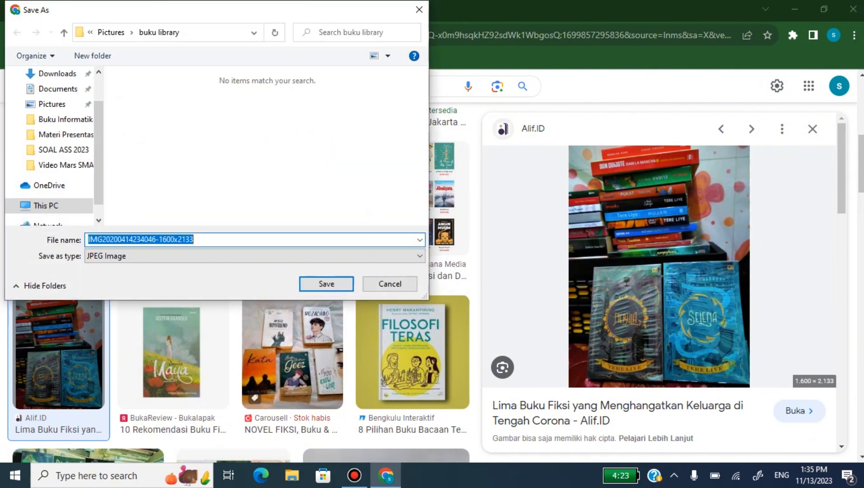
# Step: Create a folder named "BUku" inside the buku library folder and open it as the save location
pyautogui.click(92, 55)
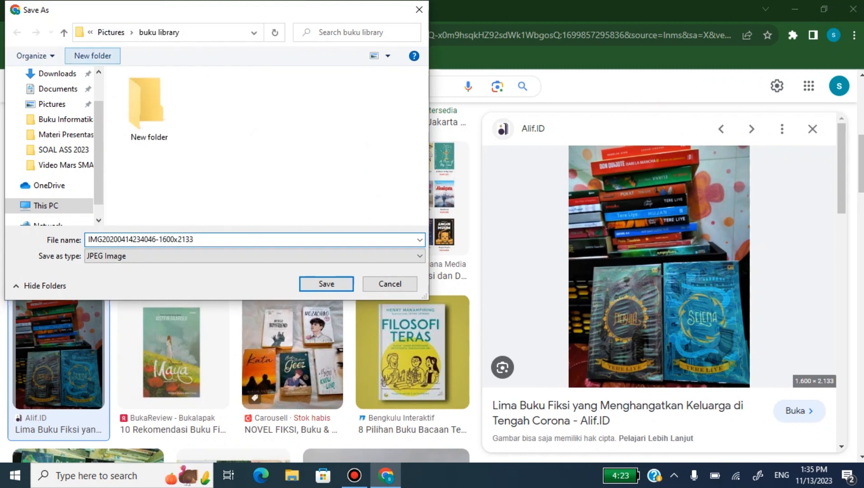
pyautogui.write('BUku')
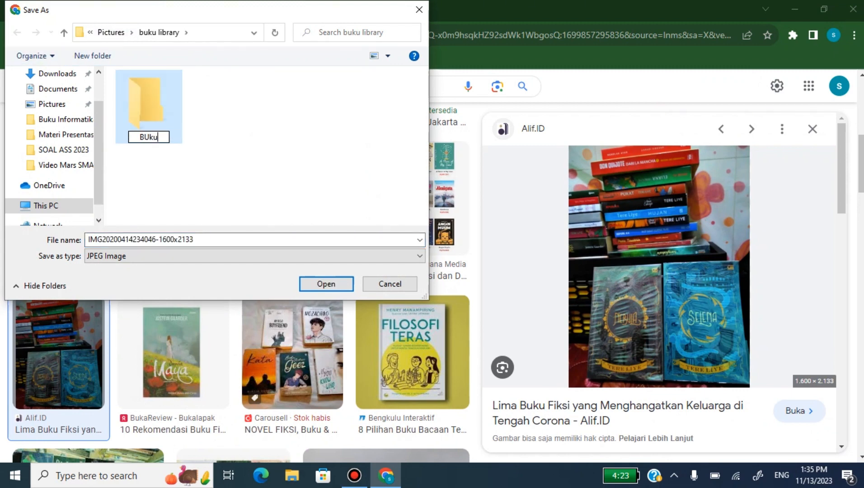
pyautogui.press('Return')
pyautogui.press('Return')
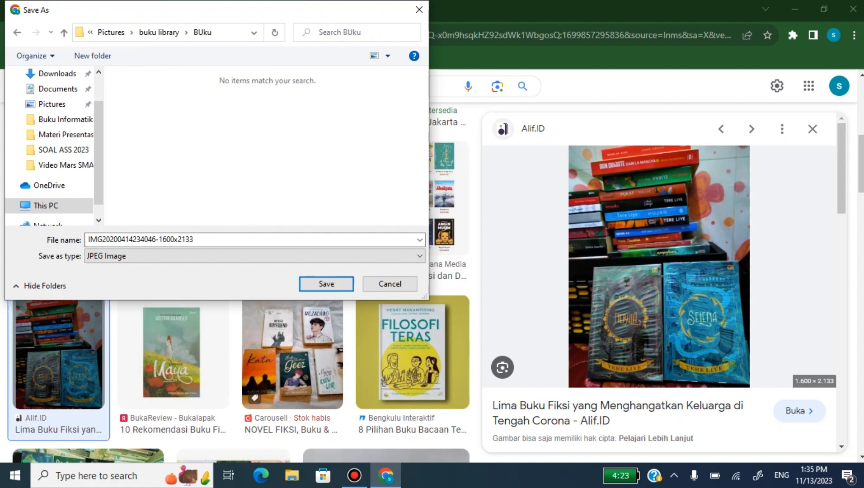
# Step: Save the Alif.ID photo as the JPEG image "Buku Fiksi" in the BUku folder
pyautogui.write('B')
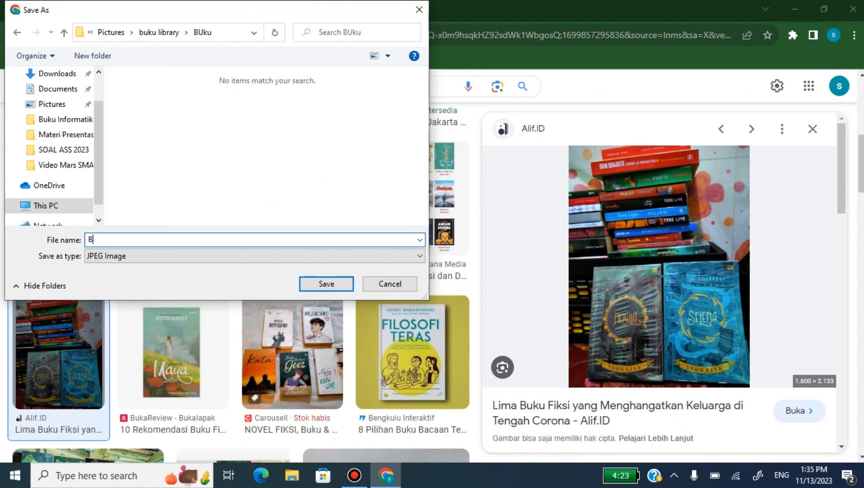
pyautogui.write('uku Fiksi')
pyautogui.press('Return')
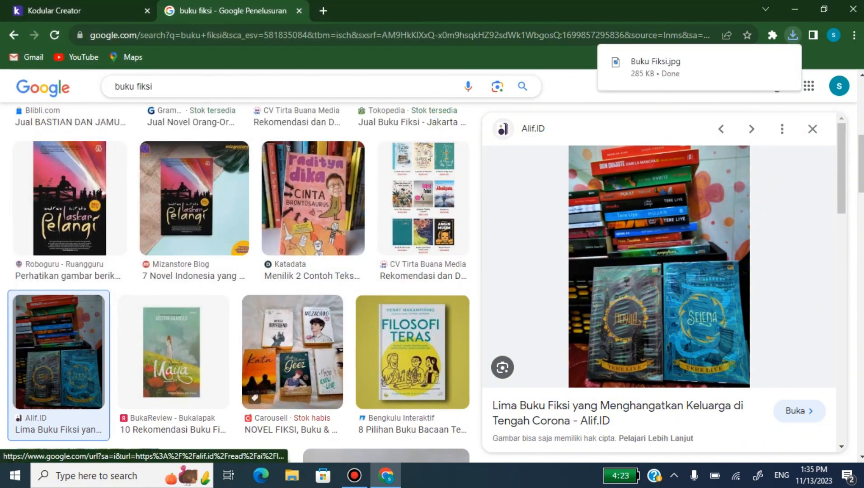
# Step: Change the image search query to "buku non fiksi" and run it
pyautogui.click(134, 86)
pyautogui.write('n')
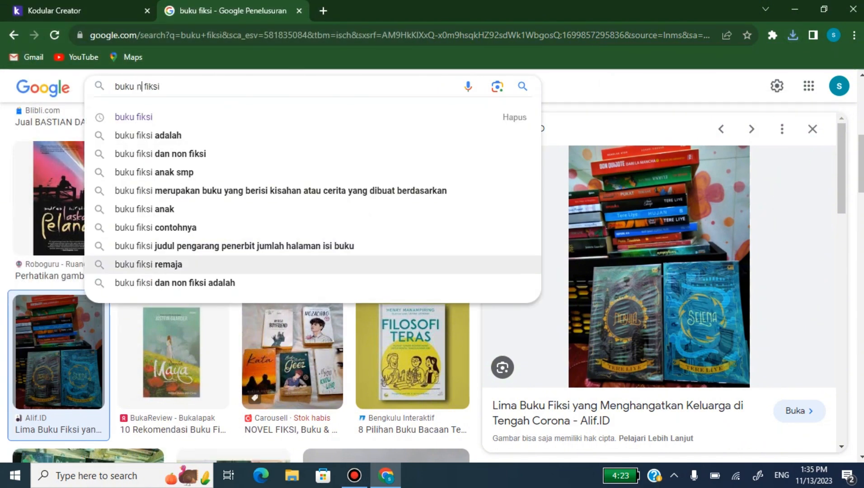
pyautogui.write('on')
pyautogui.press('Return')
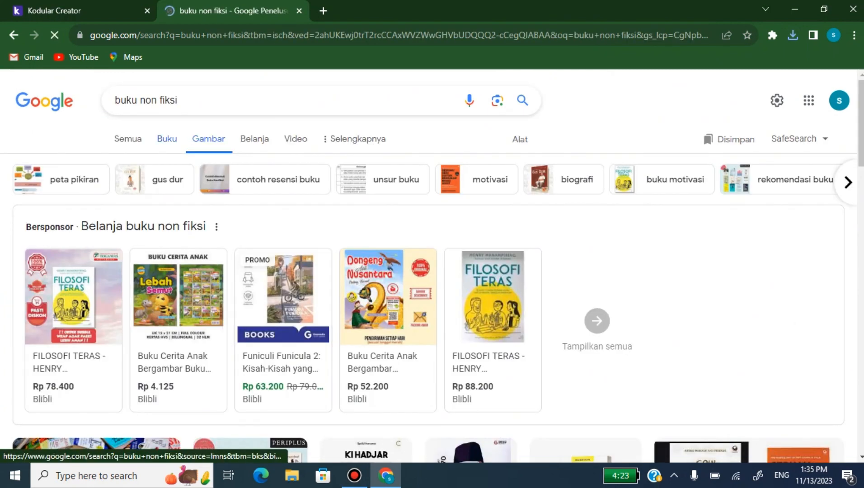
# Step: Find the red "5 Buku Nonfiksi Favorit" image in the image results, preview it and start saving the image
pyautogui.scroll(-3, 375, 339)
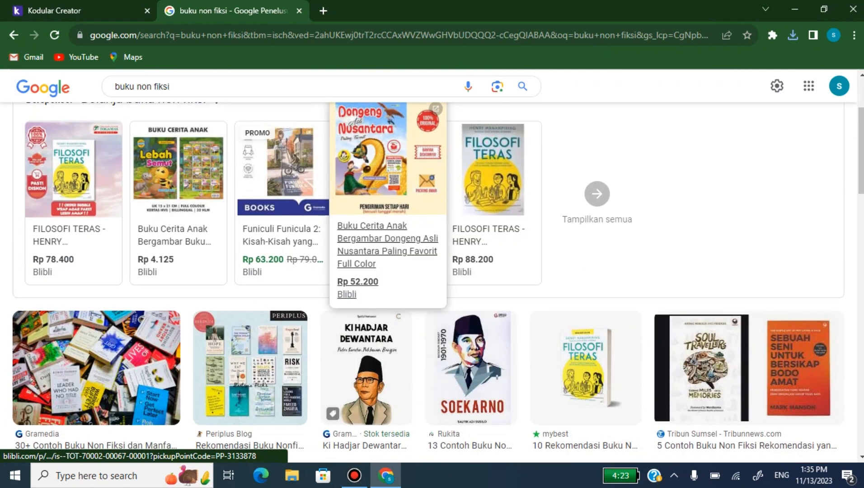
pyautogui.scroll(-5, 375, 280)
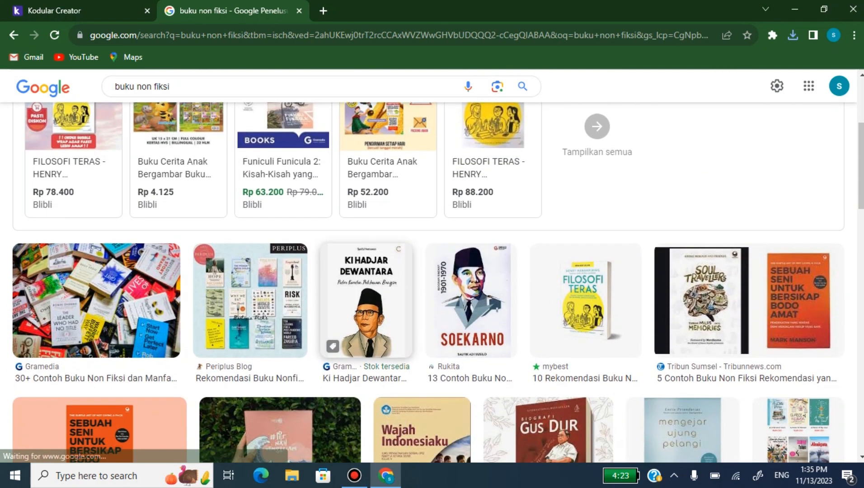
pyautogui.scroll(-3, 428, 282)
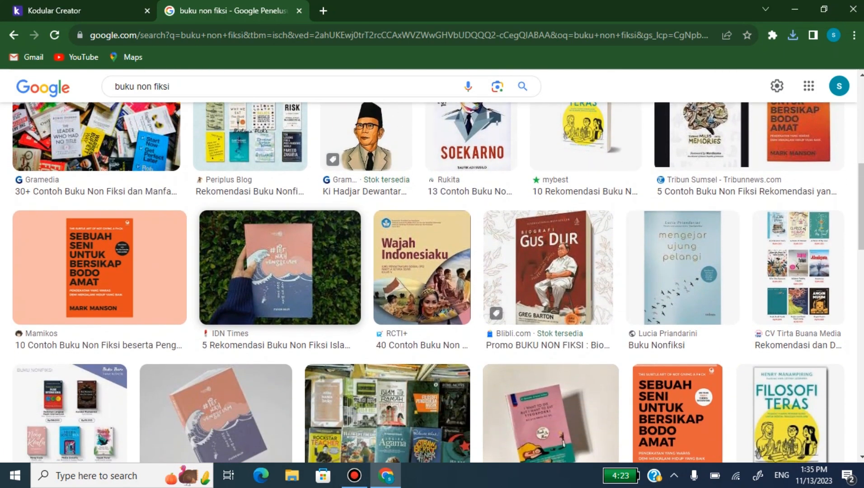
pyautogui.scroll(-5, 326, 352)
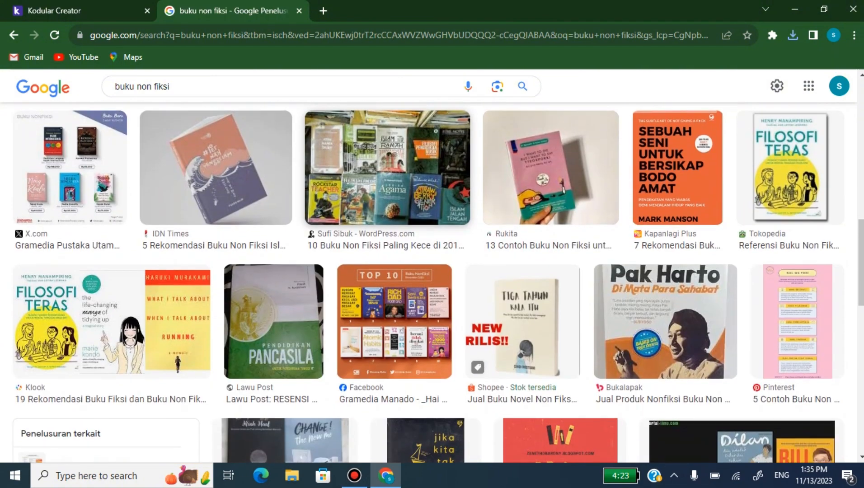
pyautogui.scroll(-3, 325, 353)
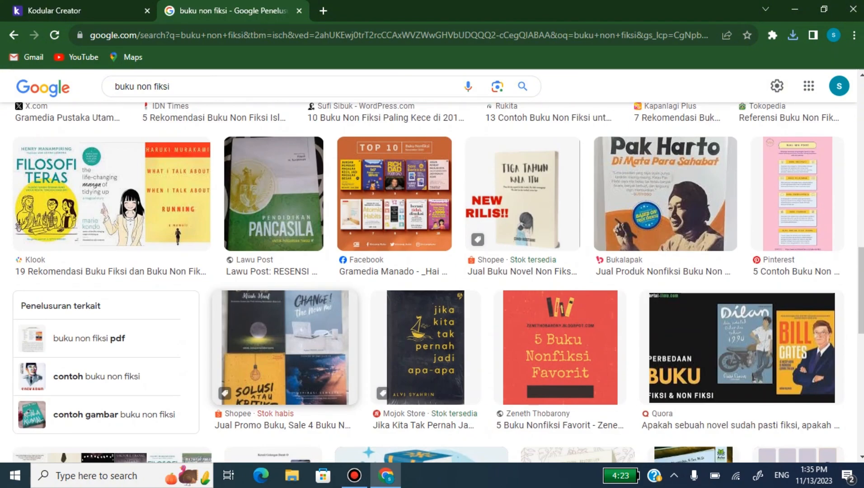
pyautogui.scroll(-2, 428, 280)
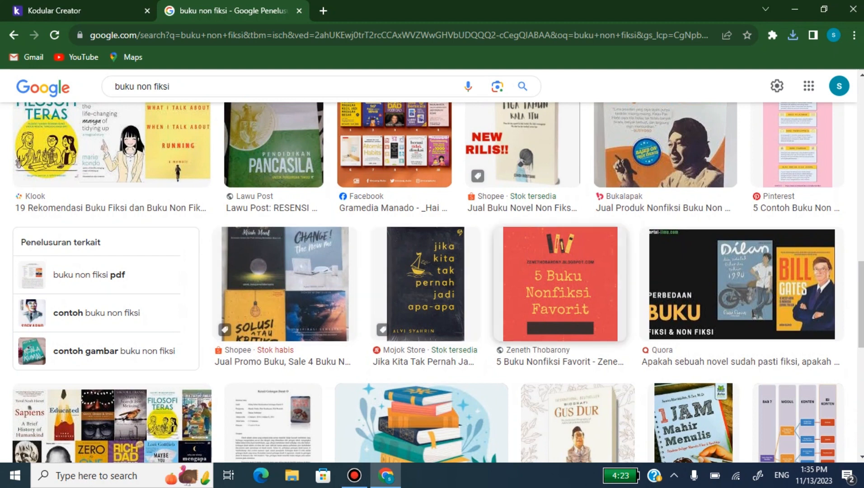
pyautogui.click(561, 285)
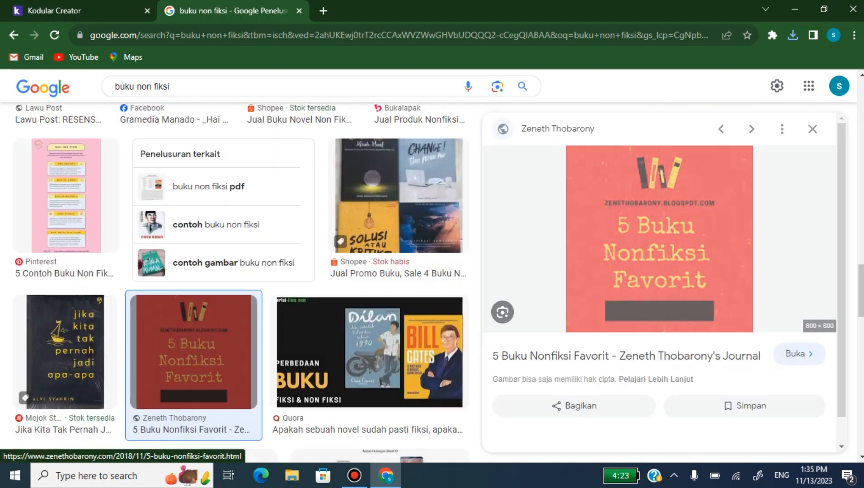
pyautogui.rightClick(661, 236)
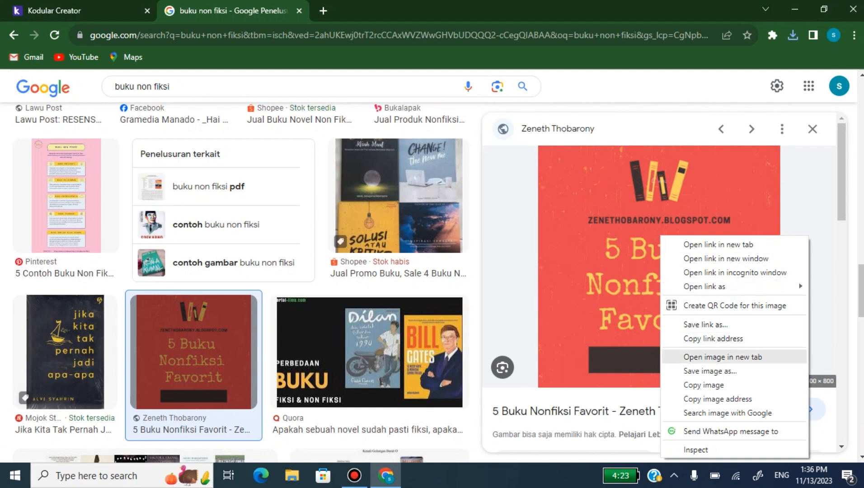
pyautogui.click(710, 371)
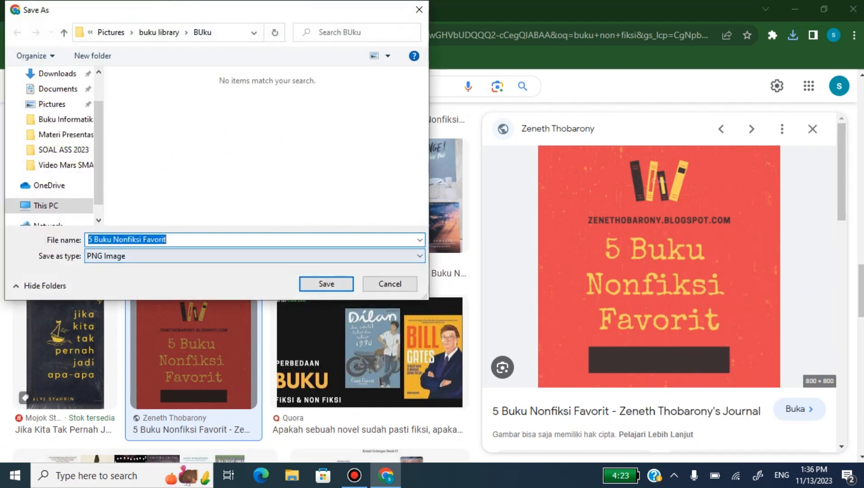
# Step: Save the previewed nonfiction image as the PNG image "buku non fiksi" in the BUku folder
pyautogui.write('bu')
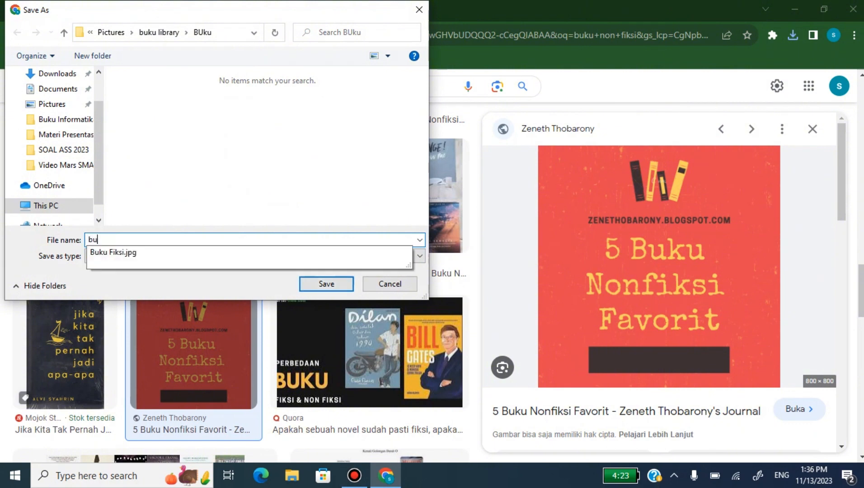
pyautogui.write('ku b')
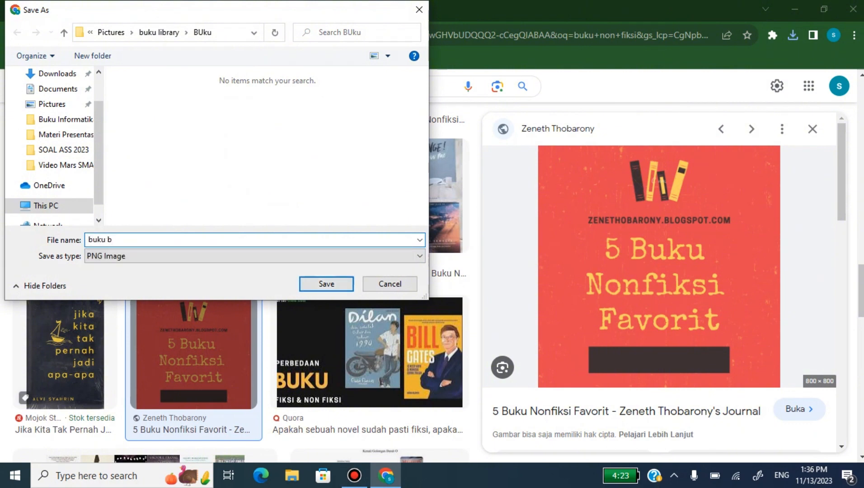
pyautogui.press('BackSpace')
pyautogui.write('non fiksi')
pyautogui.press('Return')
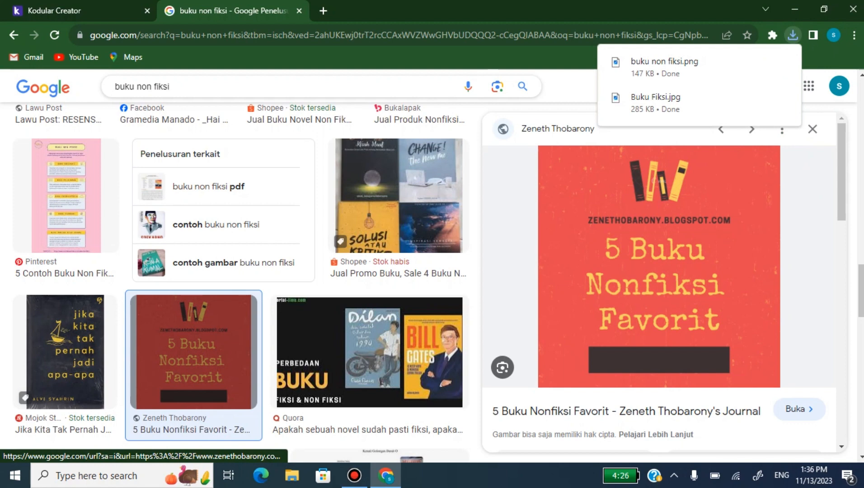
# Step: Change the image search query to "buku mata pelajaran" and run it
pyautogui.moveTo(171, 86); pyautogui.dragTo(136, 87)
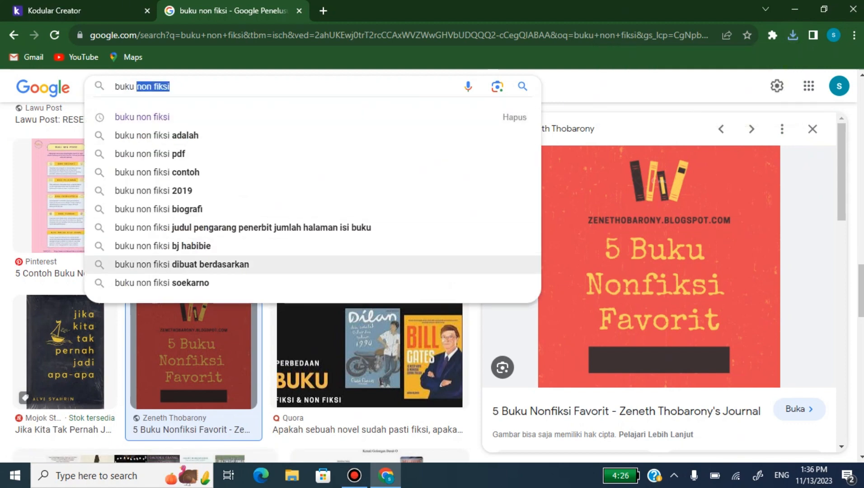
pyautogui.write('mata ')
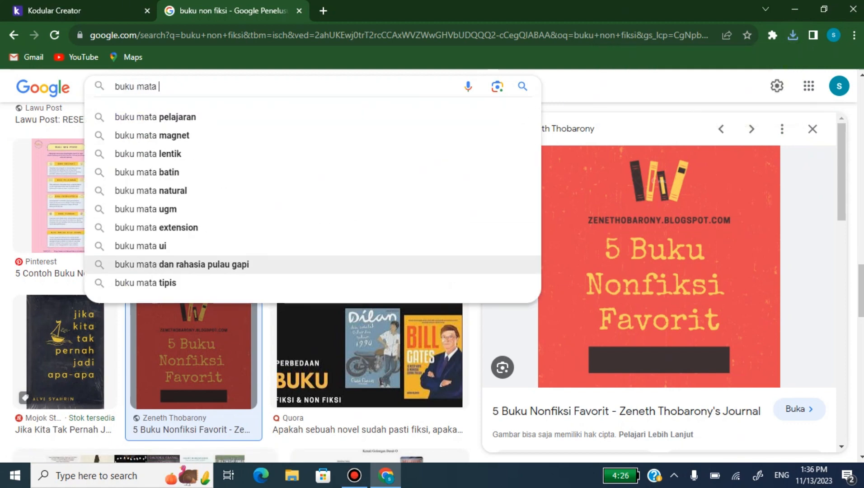
pyautogui.write('pelajaran')
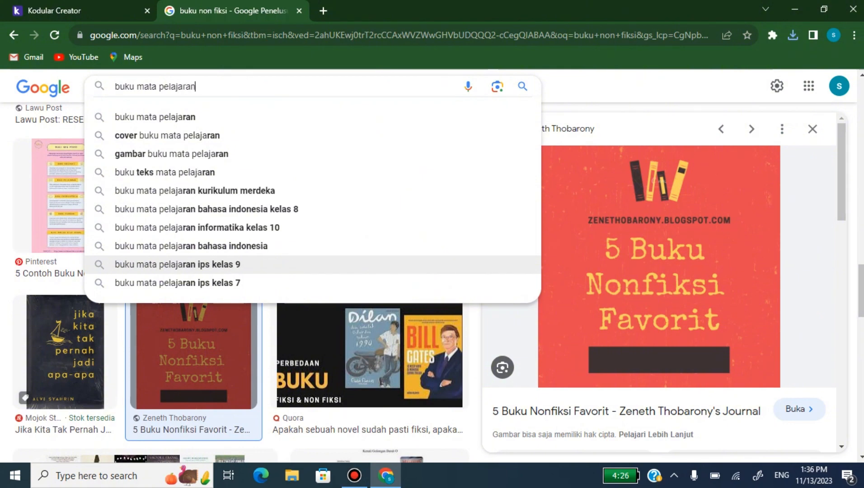
pyautogui.press('Return')
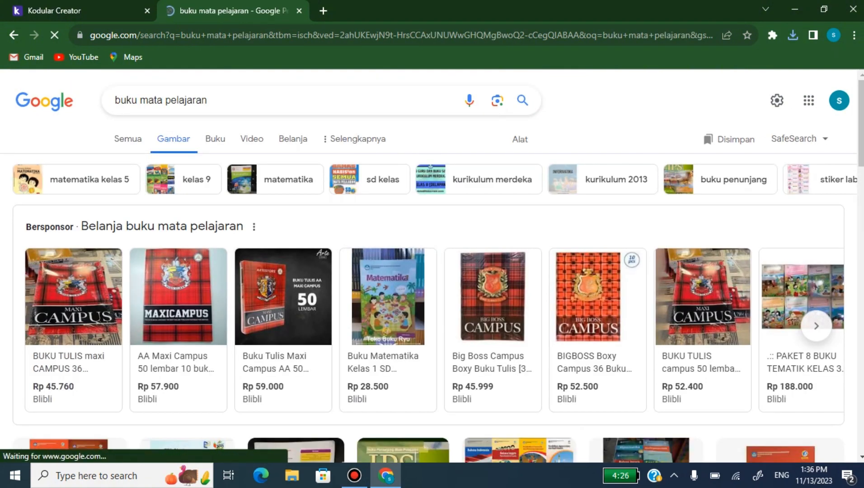
# Step: Preview the Lazada image of the grade 9 textbook covers and save it as the JPEG image "mata pelajaran" in the BUku folder
pyautogui.scroll(-3, 542, 262)
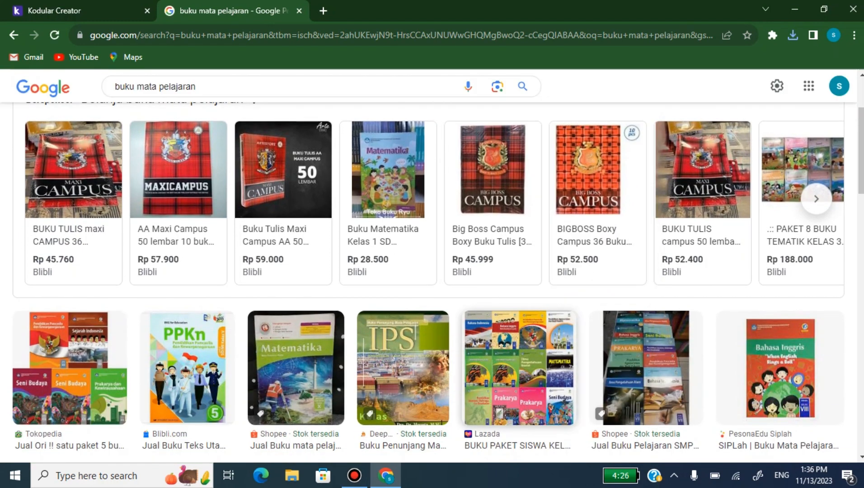
pyautogui.click(520, 368)
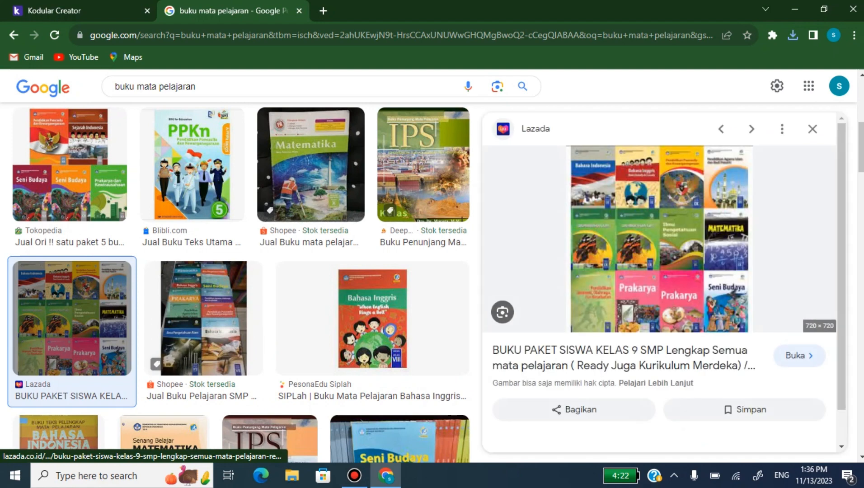
pyautogui.rightClick(662, 233)
pyautogui.click(707, 347)
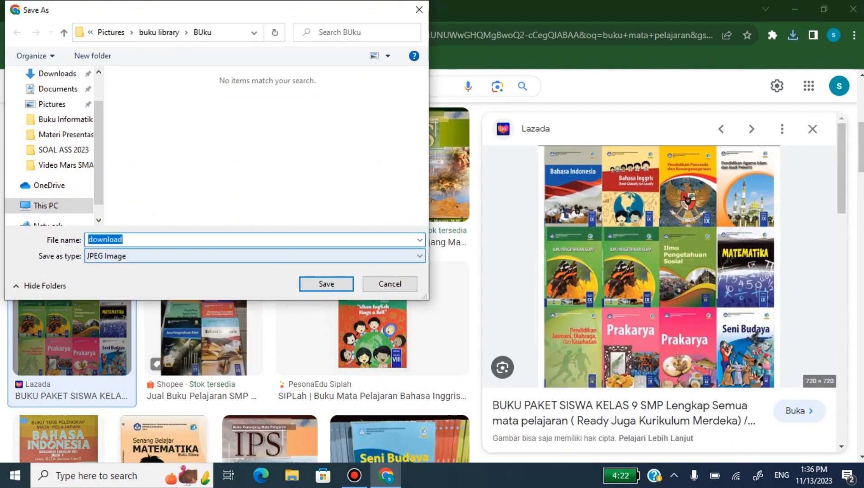
pyautogui.write('m')
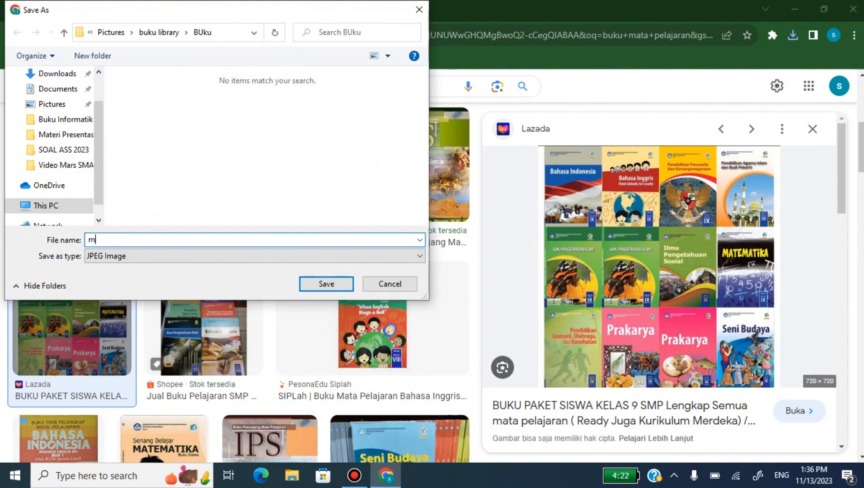
pyautogui.write('ata pelajaran')
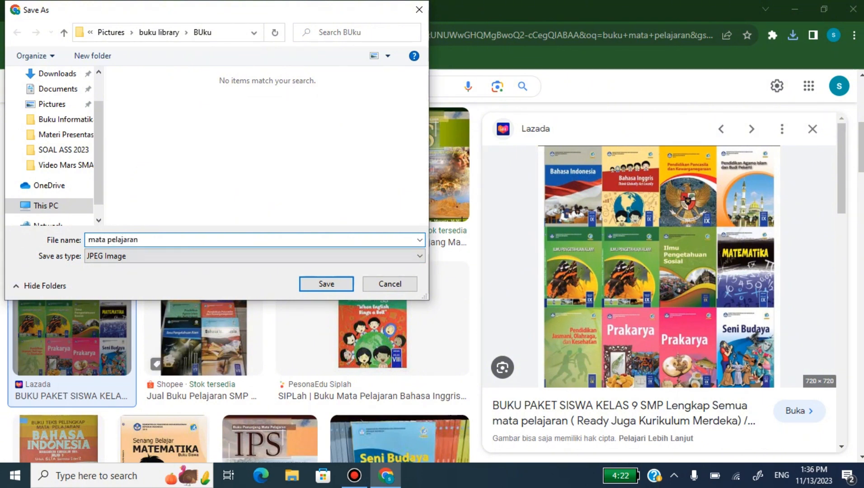
pyautogui.press('Return')
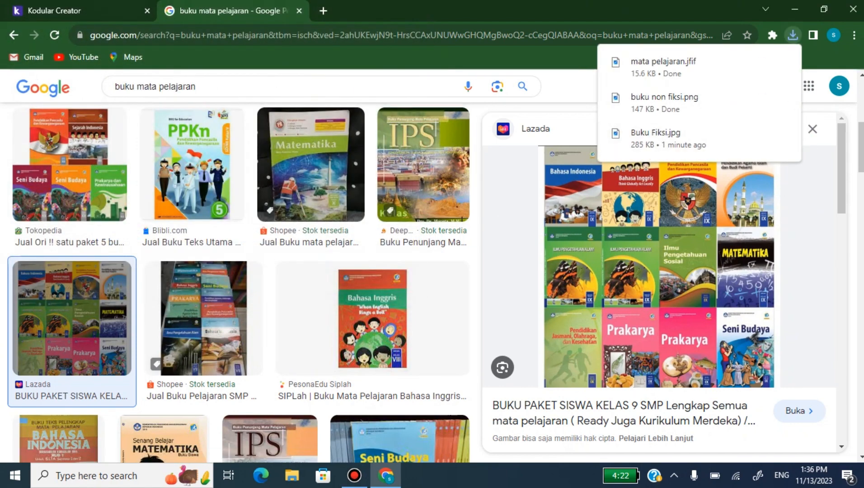
# Step: Switch to Kodular Creator, select Image1 and upload the Buku Fiksi image from the BUku folder as a picture asset
pyautogui.click(82, 10)
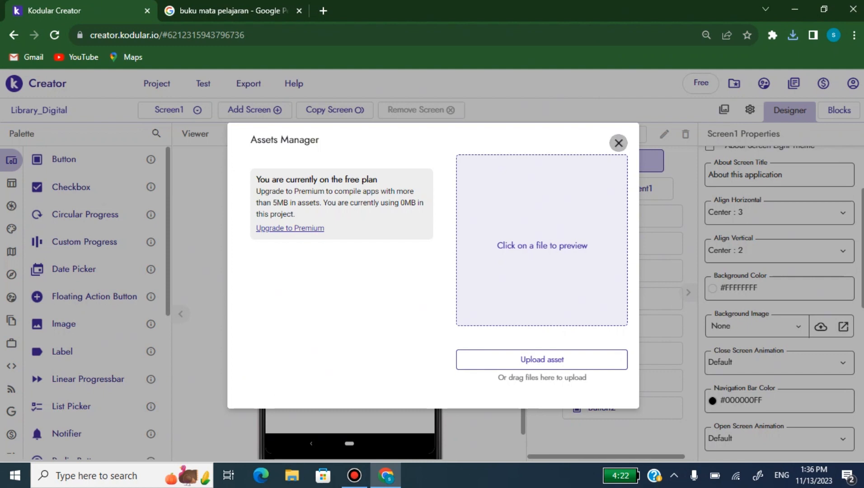
pyautogui.click(618, 143)
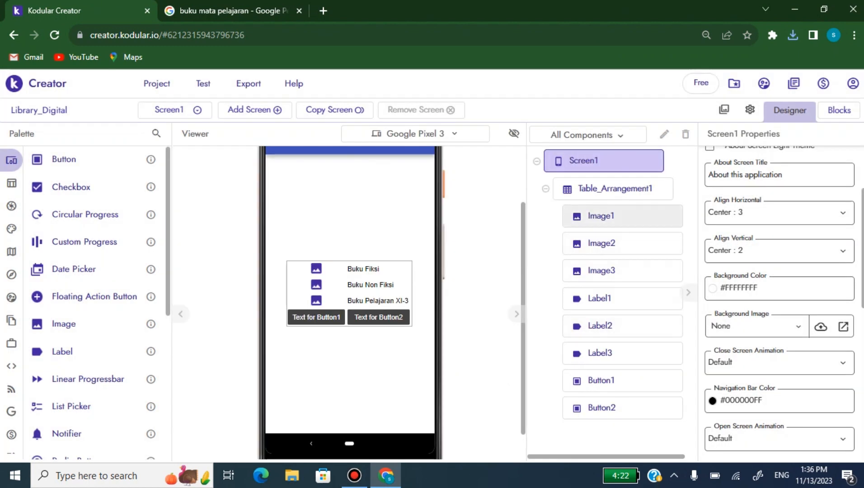
pyautogui.click(622, 216)
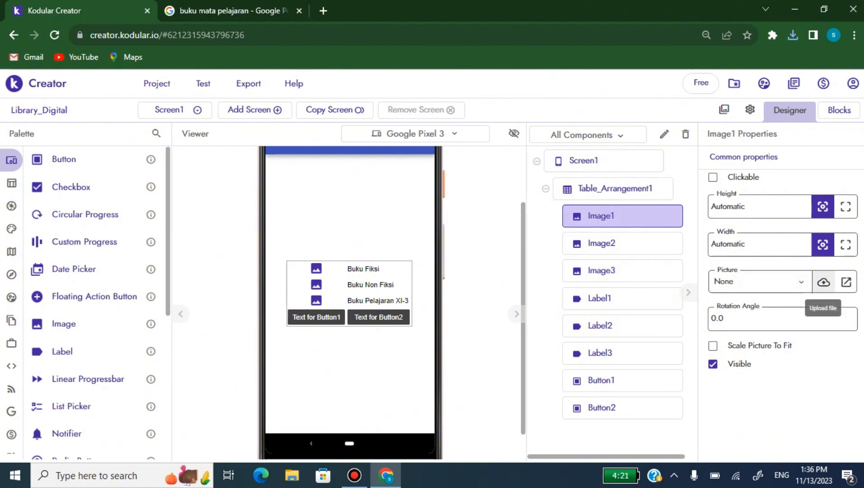
pyautogui.click(823, 283)
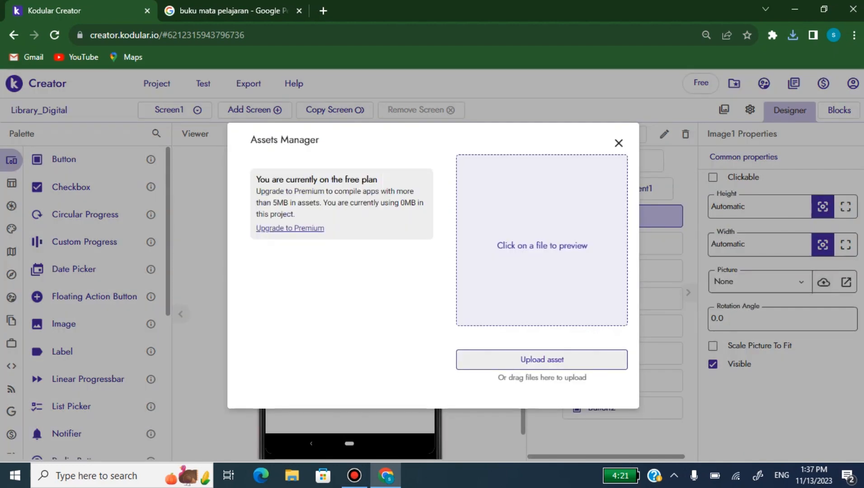
pyautogui.click(542, 360)
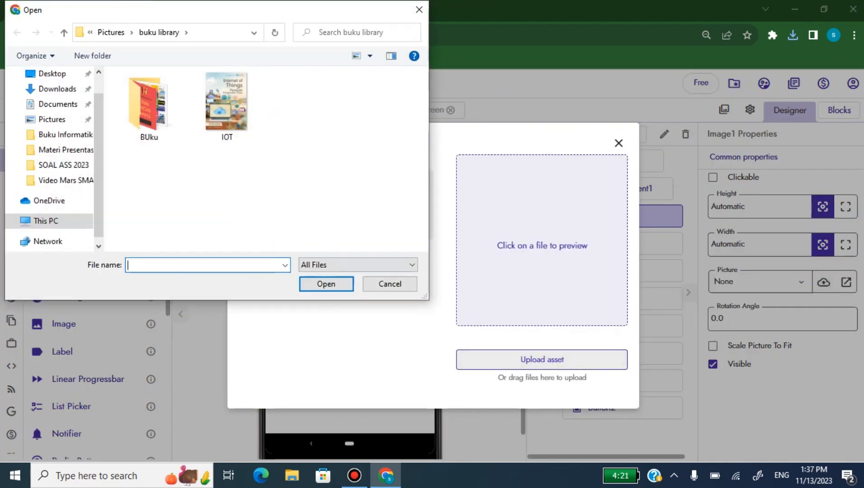
pyautogui.doubleClick(148, 107)
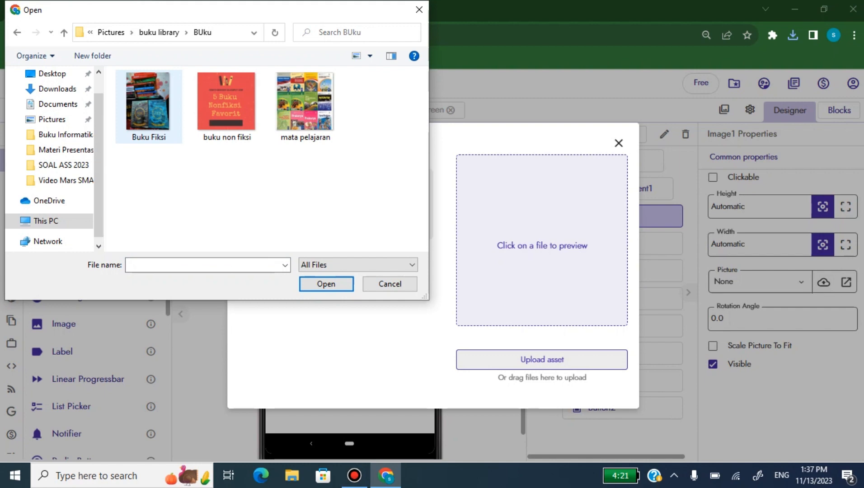
pyautogui.click(148, 106)
pyautogui.click(326, 284)
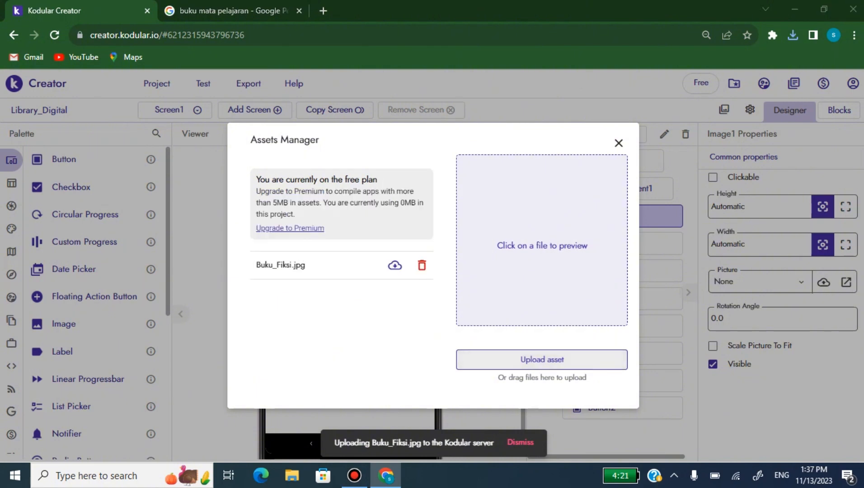
# Step: Upload the buku non fiksi and mata pelajaran images from the BUku folder as project assets and close the Assets Manager
pyautogui.click(542, 359)
pyautogui.click(226, 107)
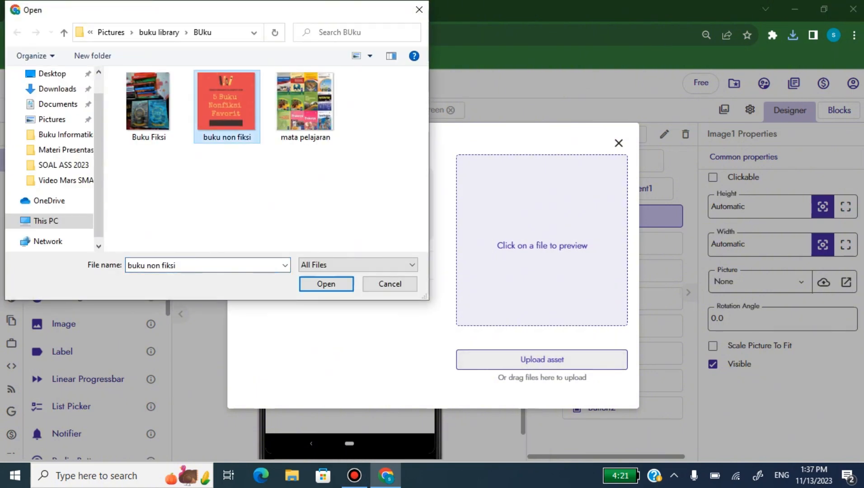
pyautogui.click(326, 284)
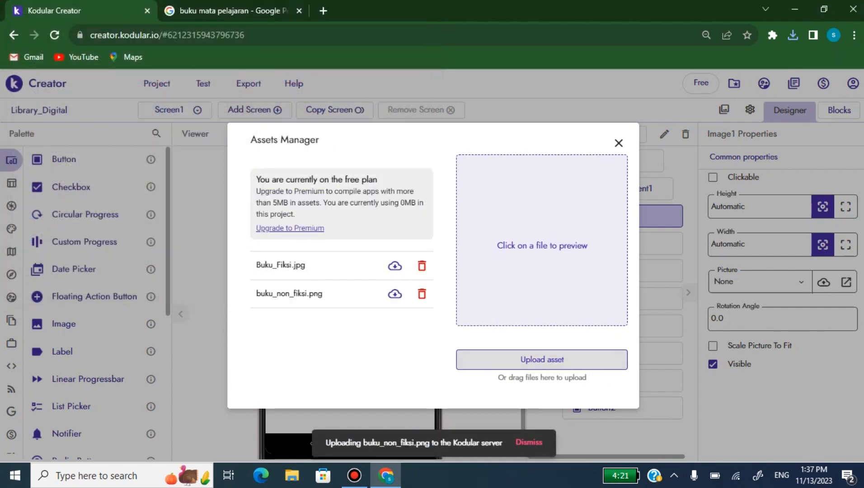
pyautogui.click(541, 359)
pyautogui.click(305, 106)
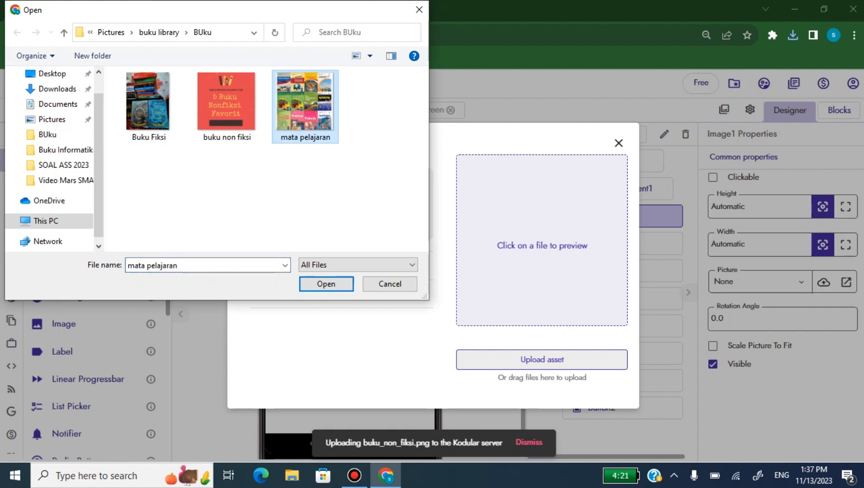
pyautogui.click(326, 284)
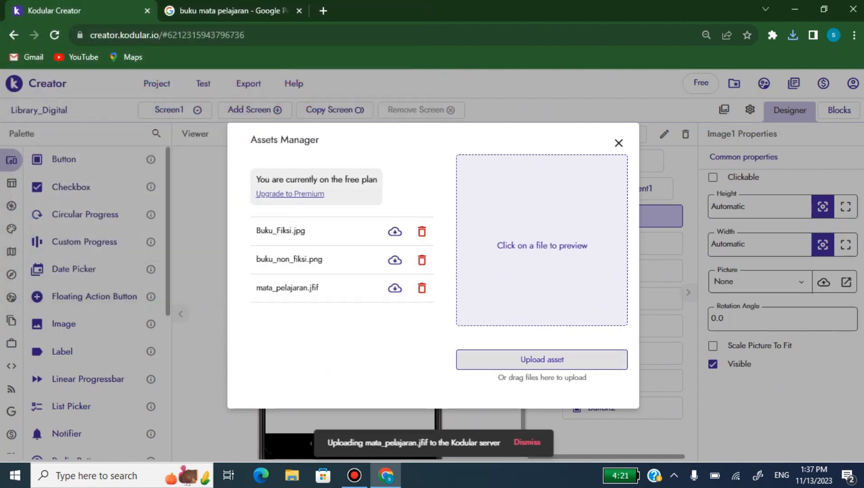
pyautogui.click(619, 143)
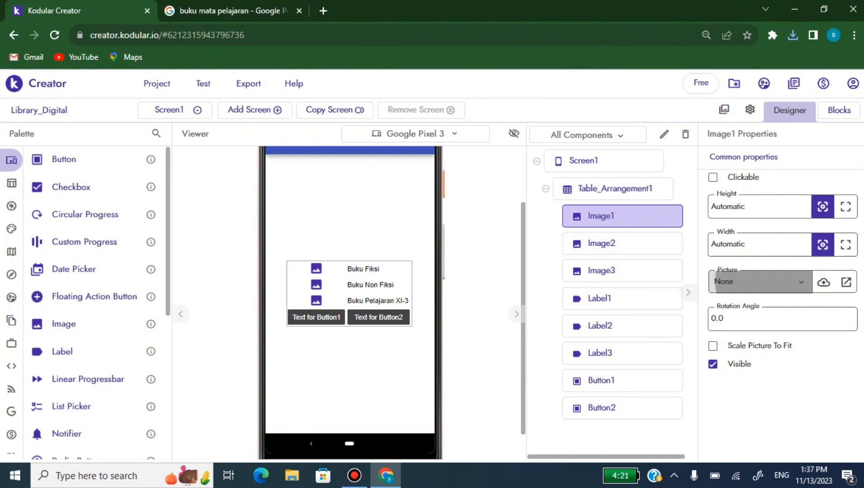
# Step: Assign Buku_Fiksi.jpg as the picture of Image1 and set the image's height to 10%
pyautogui.click(760, 281)
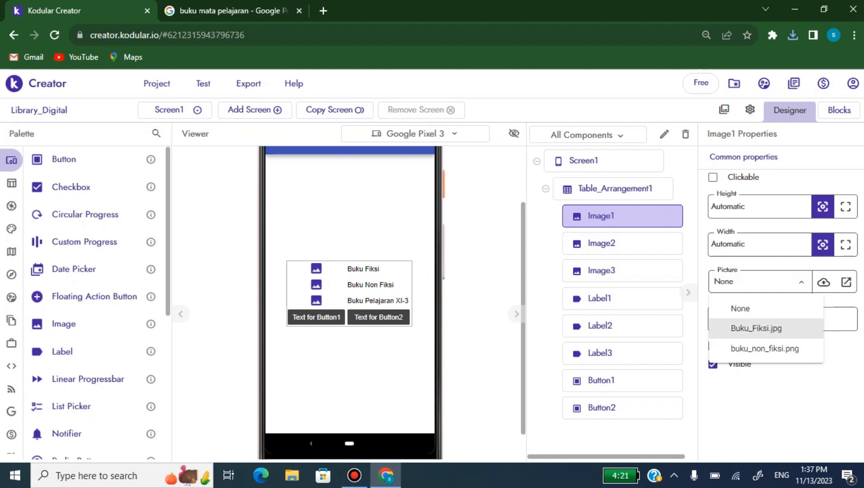
pyautogui.click(757, 328)
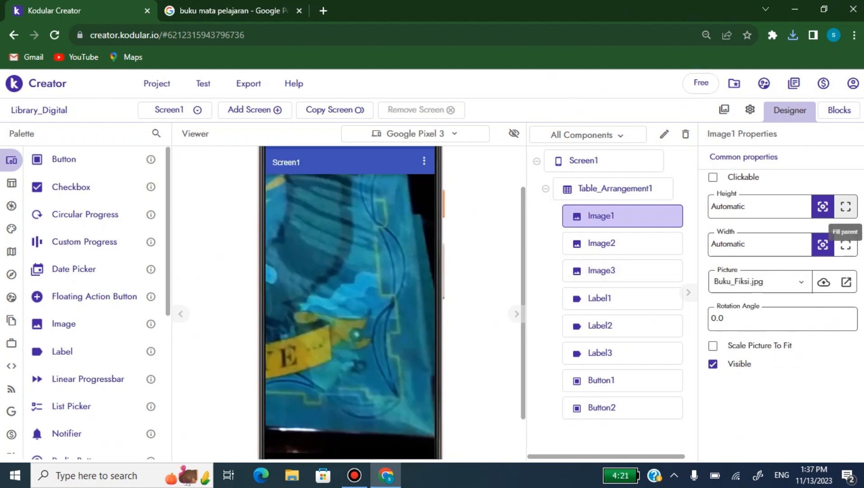
pyautogui.doubleClick(728, 206)
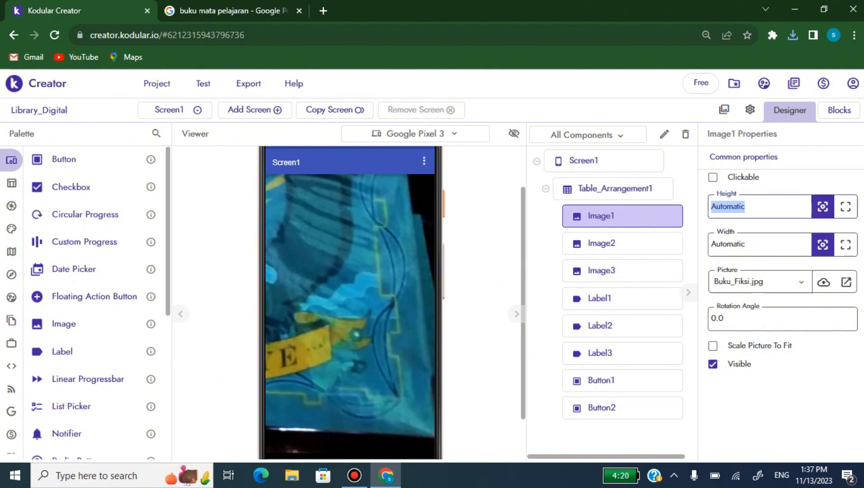
pyautogui.write('10')
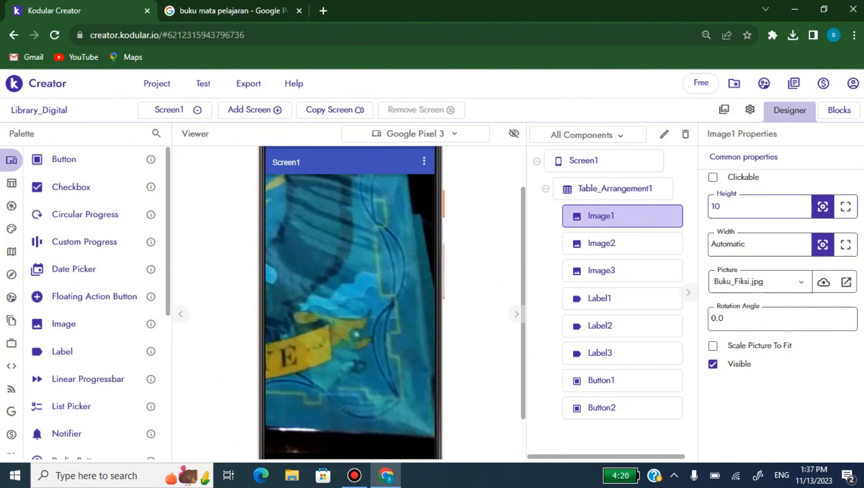
pyautogui.write('%')
pyautogui.press('Tab')
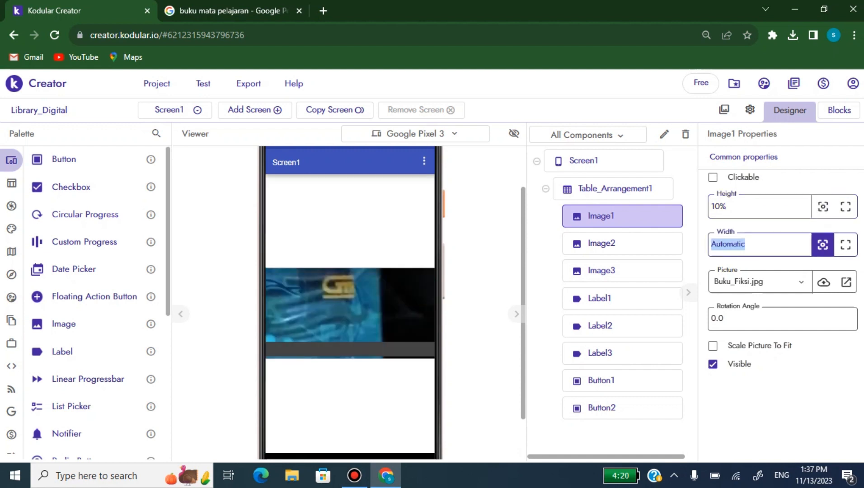
# Step: Change Image1's height to Fill parent and set its width to 10%
pyautogui.hscroll(1, 610, 305)
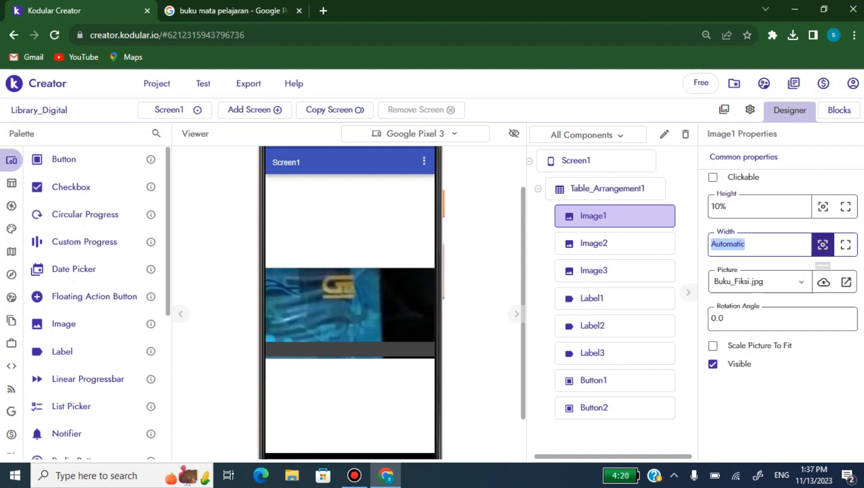
pyautogui.click(846, 206)
pyautogui.click(847, 243)
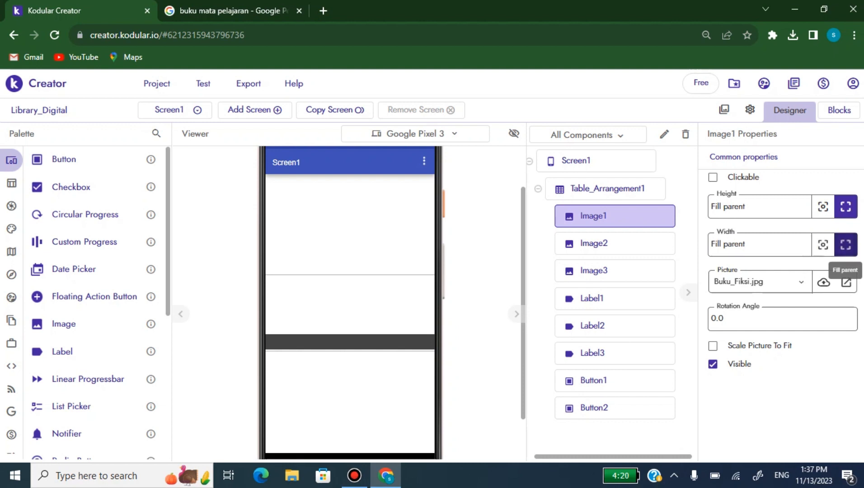
pyautogui.click(823, 245)
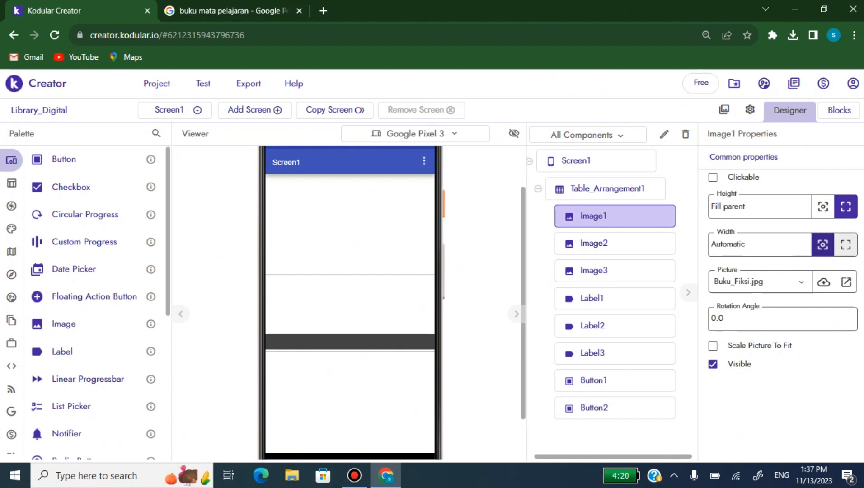
pyautogui.click(846, 245)
pyautogui.tripleClick(727, 244)
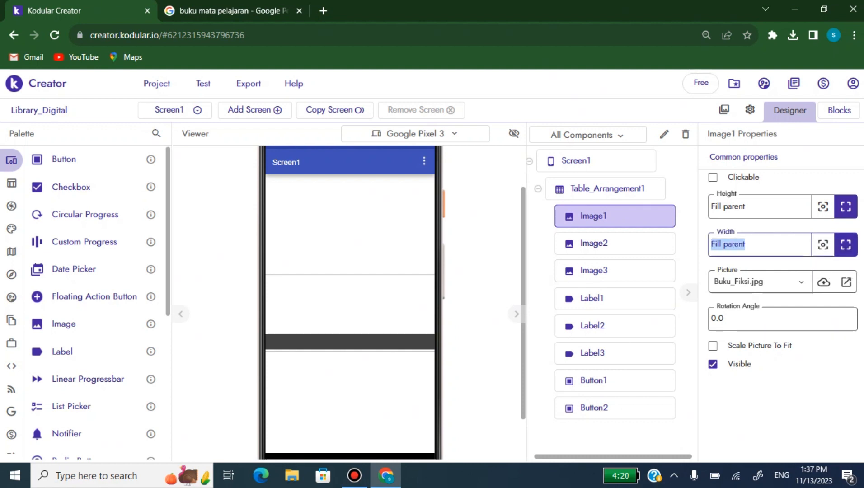
pyautogui.write('10')
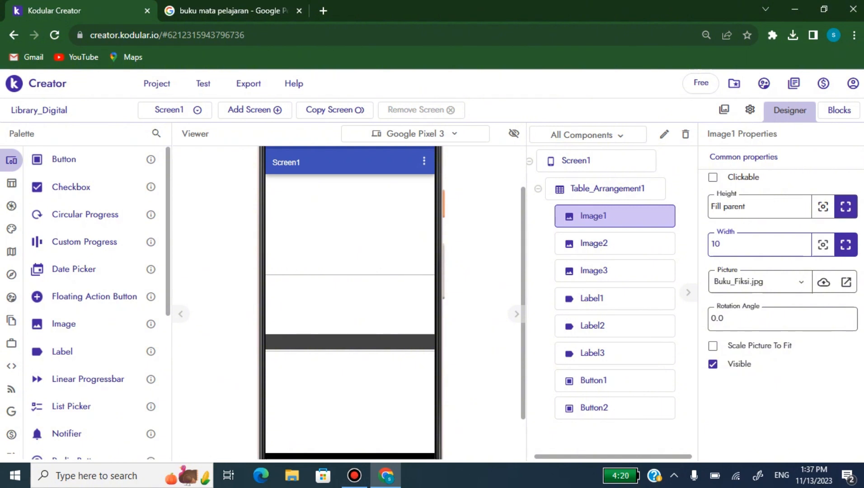
pyautogui.write('%')
pyautogui.hotkey('shift', 'Tab')
pyautogui.hotkey('shift', 'Tab')
pyautogui.hotkey('shift', 'Tab')
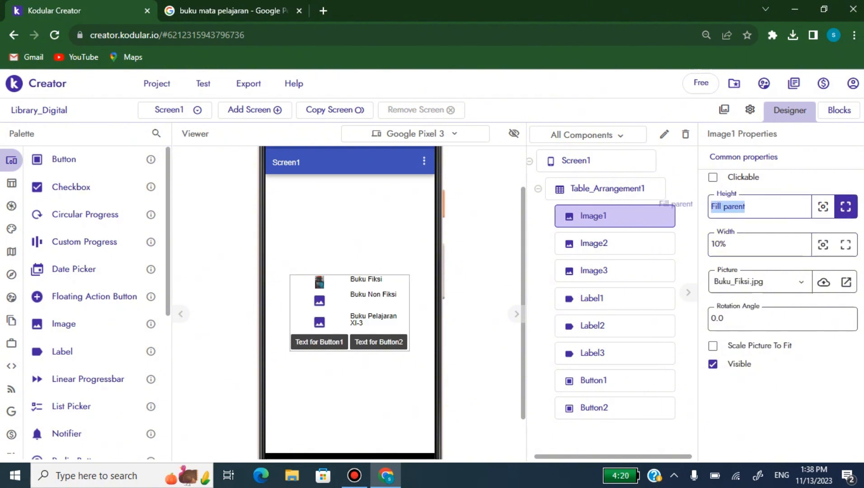
# Step: Set both the height and the width of Image1 to 20%
pyautogui.press('Tab')
pyautogui.press('Tab')
pyautogui.press('Tab')
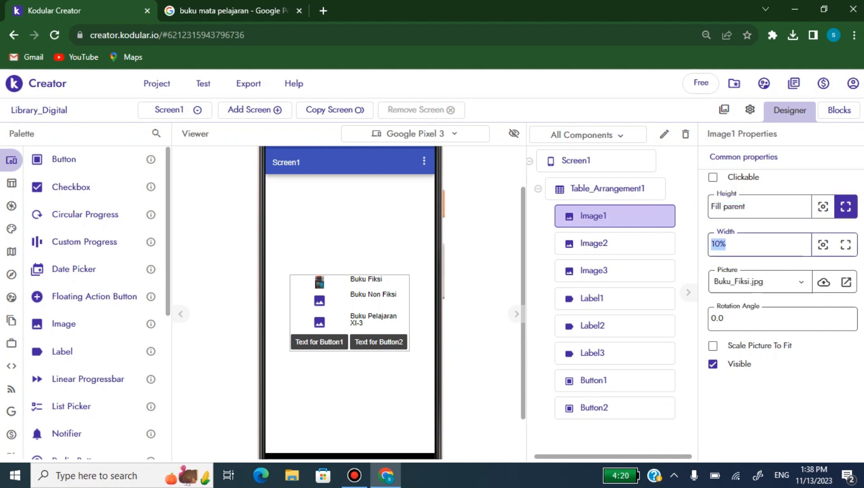
pyautogui.hotkey('shift', 'Tab')
pyautogui.hotkey('shift', 'Tab')
pyautogui.hotkey('shift', 'Tab')
pyautogui.write('2')
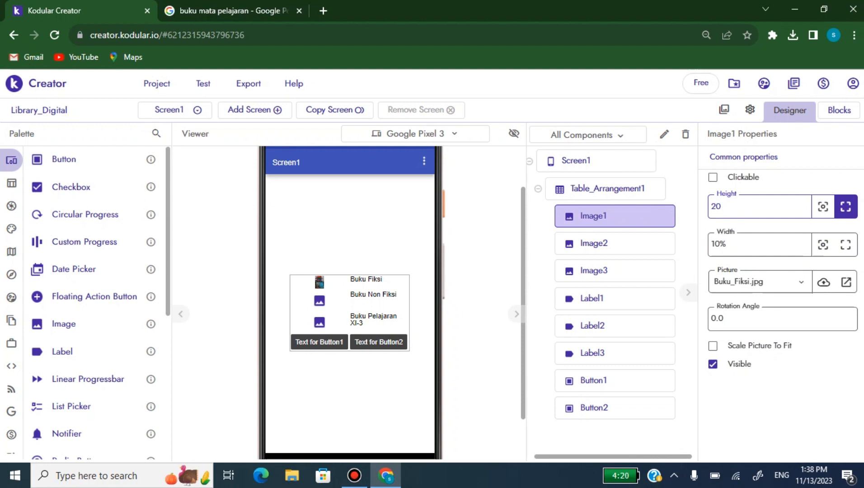
pyautogui.write('%')
pyautogui.press('Tab')
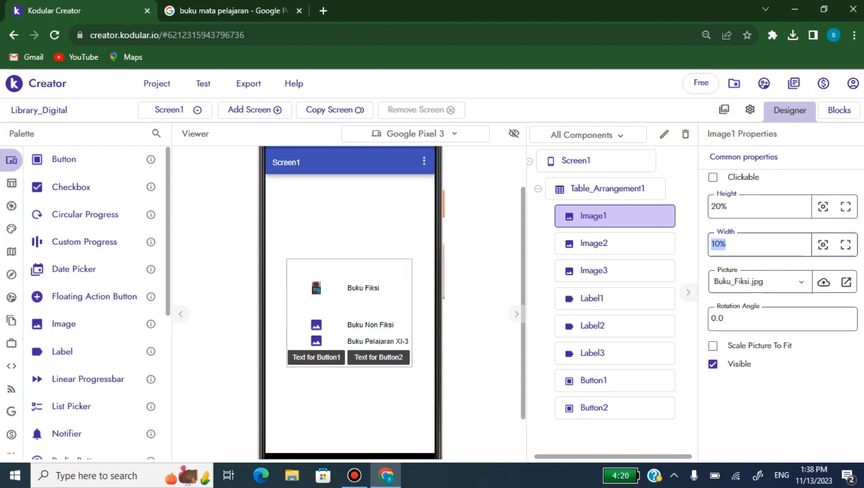
pyautogui.write('20%')
pyautogui.hotkey('shift', 'Tab')
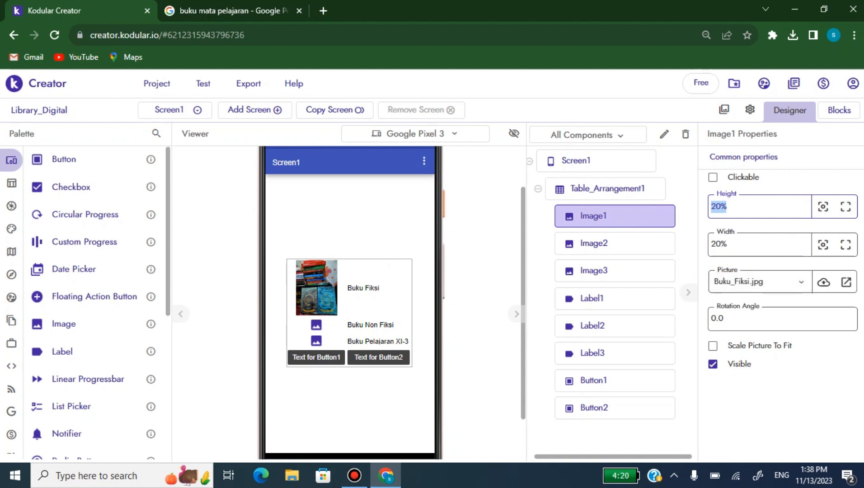
# Step: Reduce Image1's height and width to 15% each
pyautogui.click(720, 206)
pyautogui.press('BackSpace')
pyautogui.press('BackSpace')
pyautogui.write('15')
pyautogui.doubleClick(717, 244)
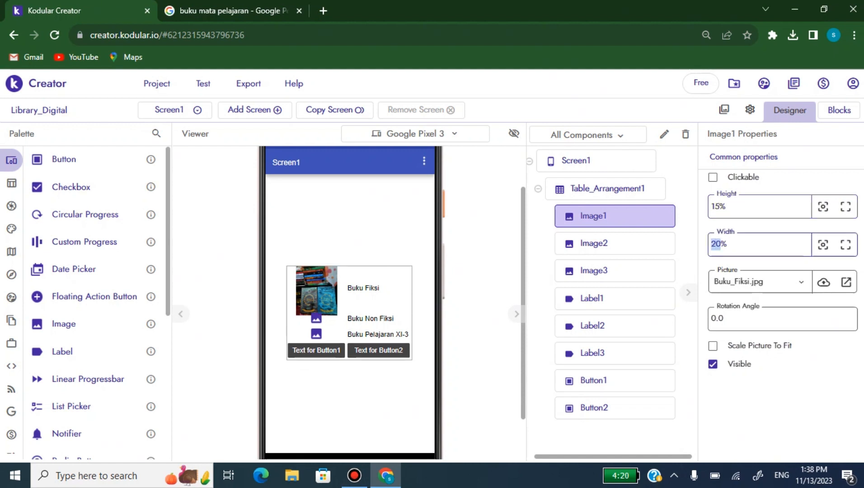
pyautogui.write('15')
pyautogui.moveTo(727, 207); pyautogui.dragTo(711, 207)
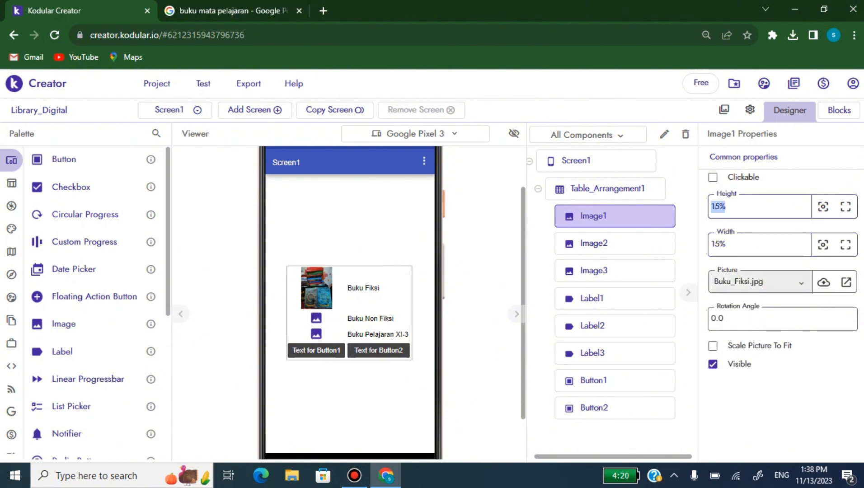
# Step: Assign buku_non_fiksi.png as the picture of Image2 and set its height and width to 15%
pyautogui.click(615, 244)
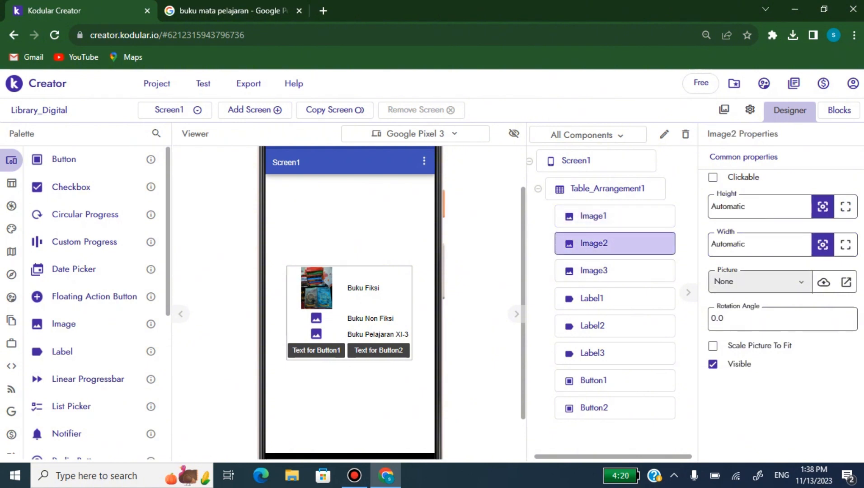
pyautogui.click(759, 281)
pyautogui.click(745, 347)
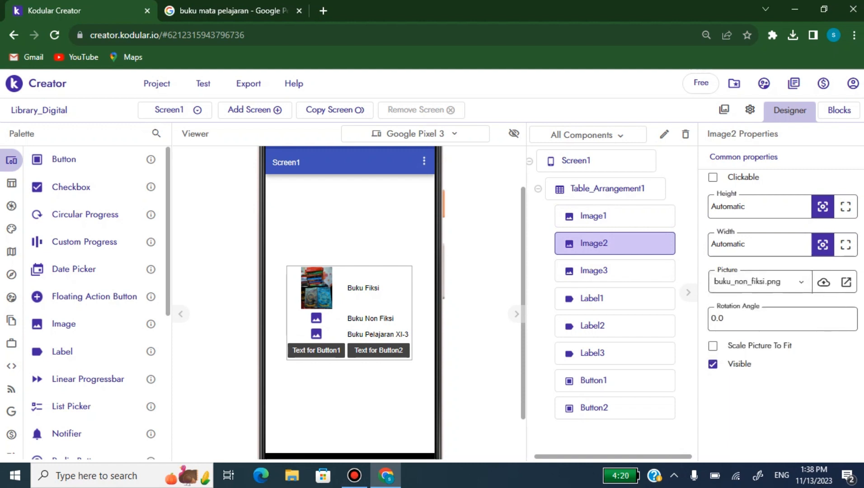
pyautogui.click(745, 206)
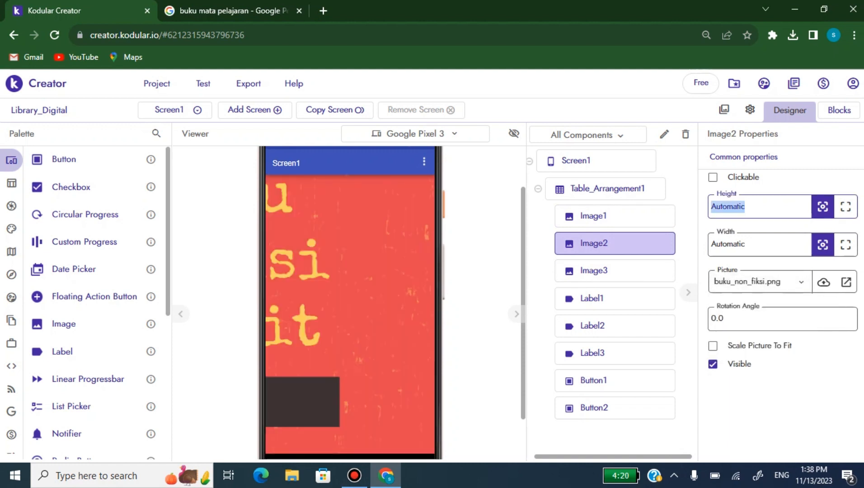
pyautogui.write('15%')
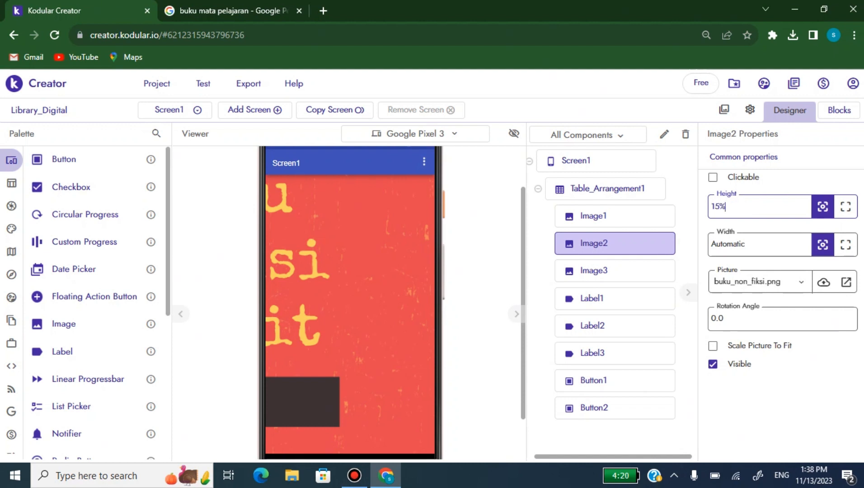
pyautogui.press('Tab')
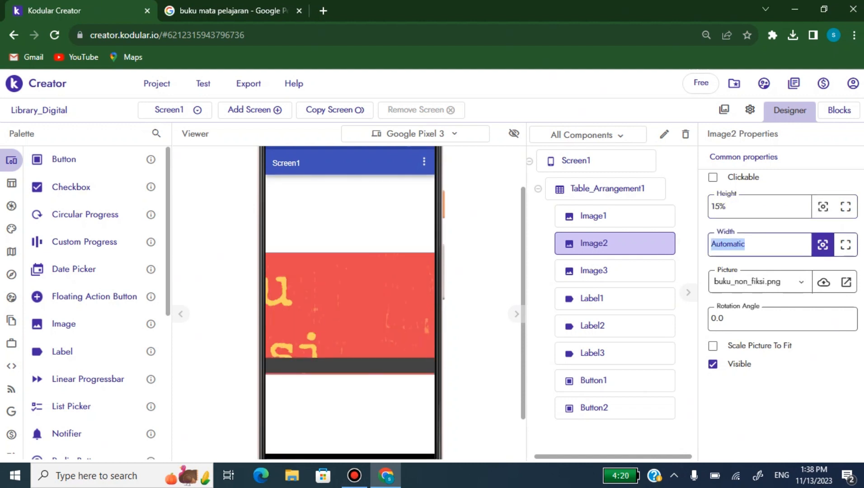
pyautogui.write('15%')
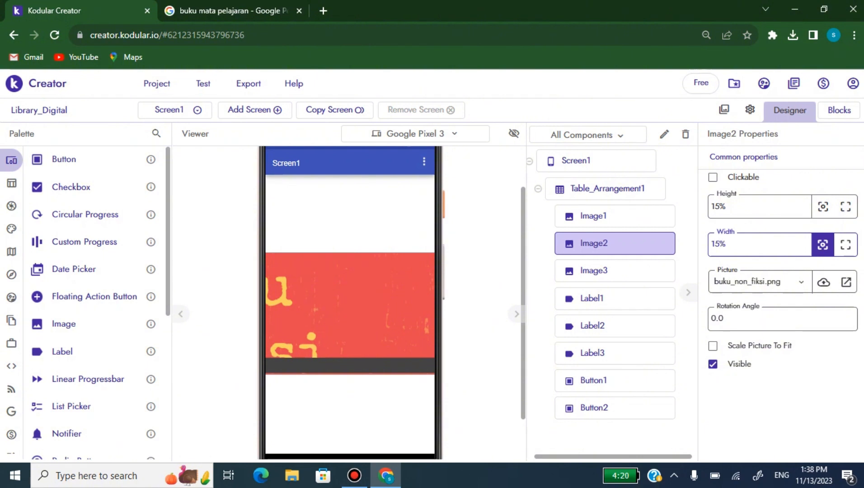
pyautogui.press('Return')
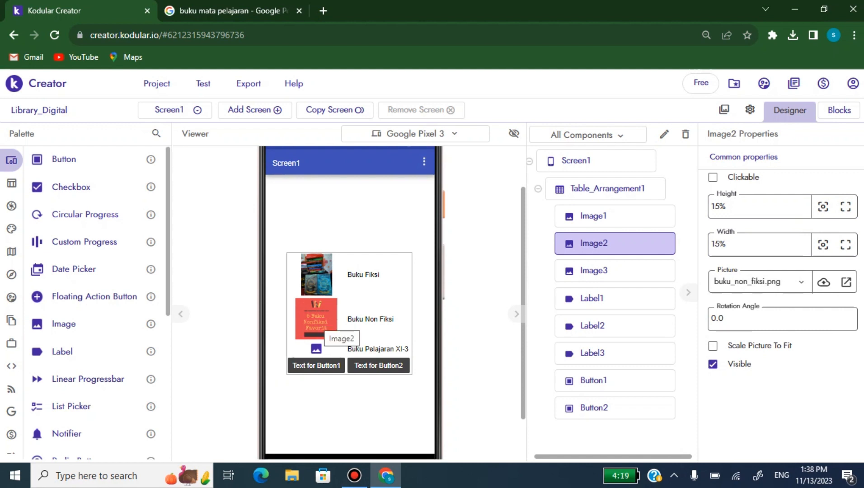
# Step: Set the width of Image2 to 10%
pyautogui.tripleClick(718, 244)
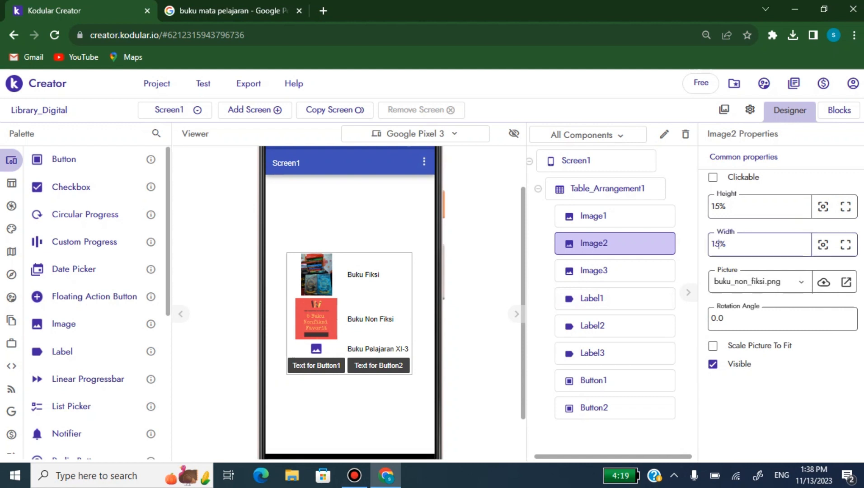
pyautogui.press('BackSpace')
pyautogui.write('10%')
pyautogui.hotkey('shift', 'Tab')
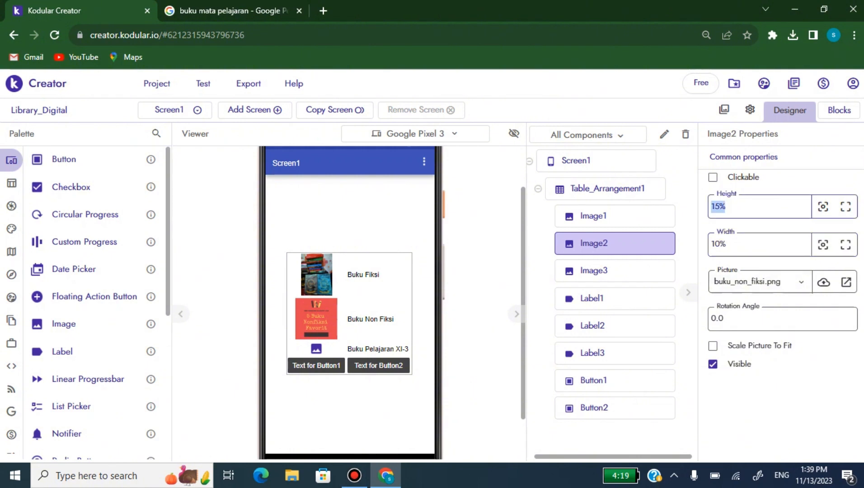
pyautogui.press('Tab')
pyautogui.click(725, 319)
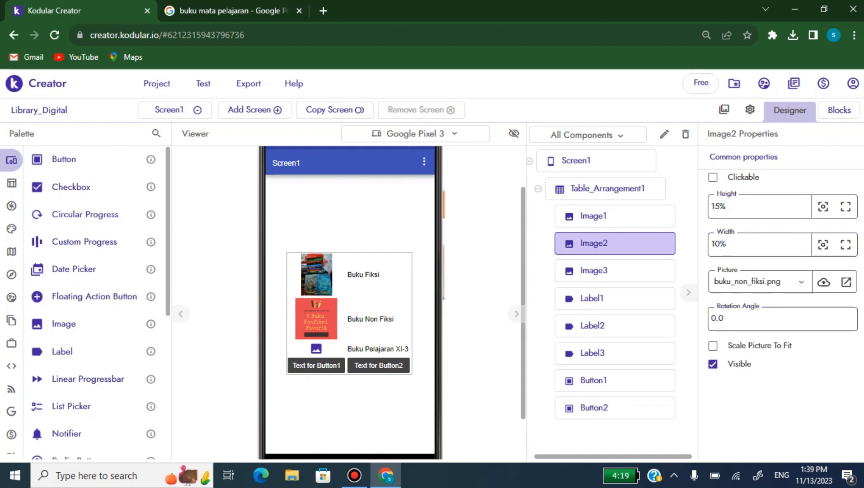
# Step: Select Image3 and check the mata_pelajaran.jfif asset's preview and whether it is offered as a picture
pyautogui.click(594, 270)
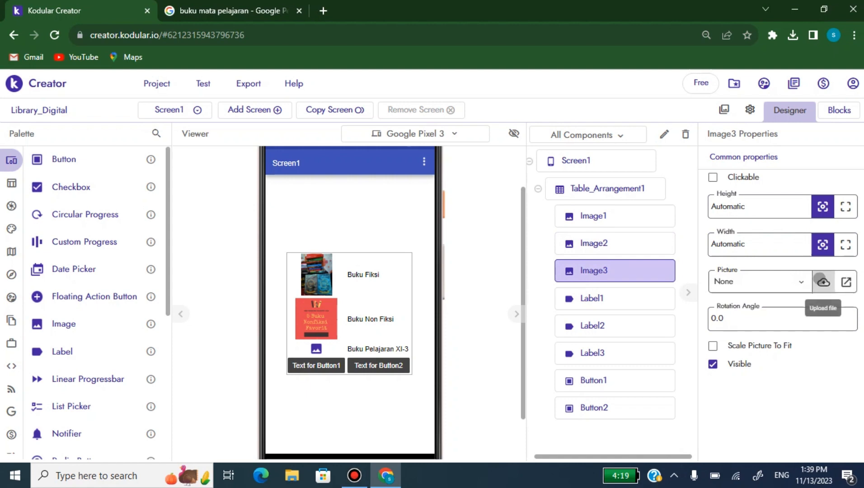
pyautogui.click(822, 282)
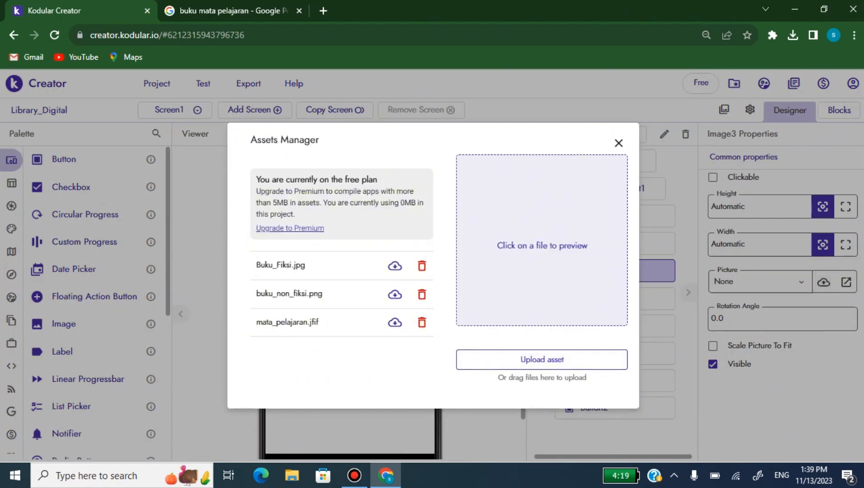
pyautogui.click(287, 322)
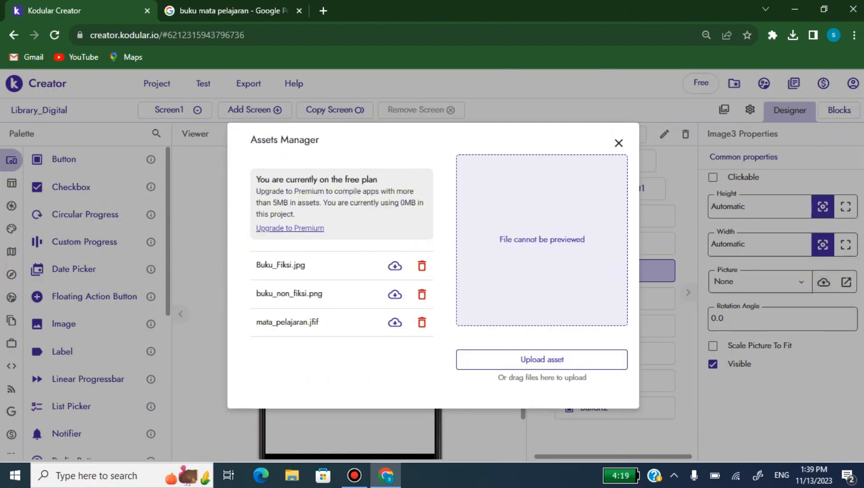
pyautogui.click(618, 142)
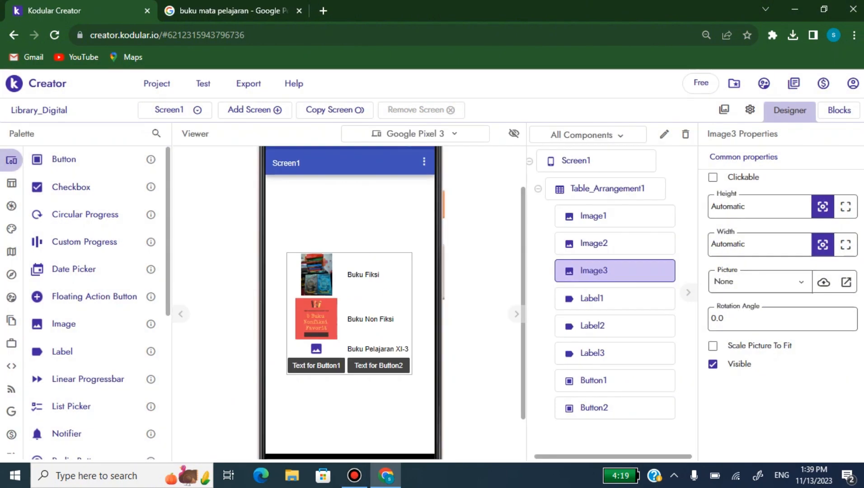
pyautogui.click(768, 282)
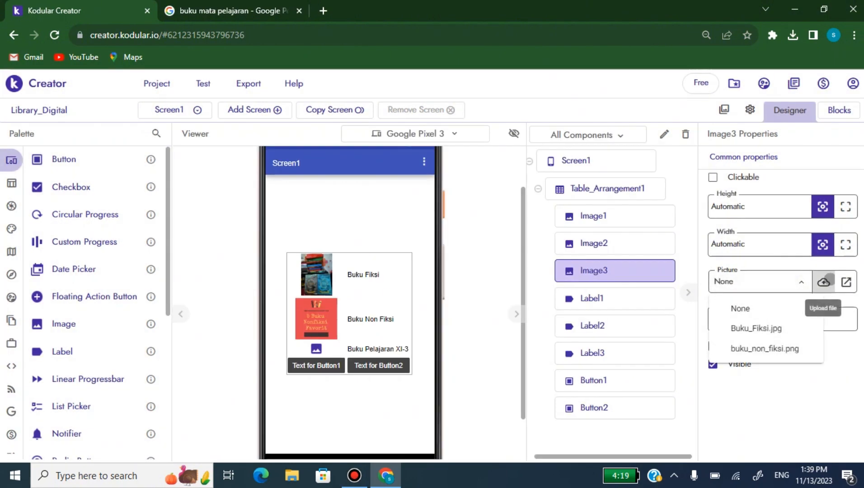
pyautogui.click(823, 282)
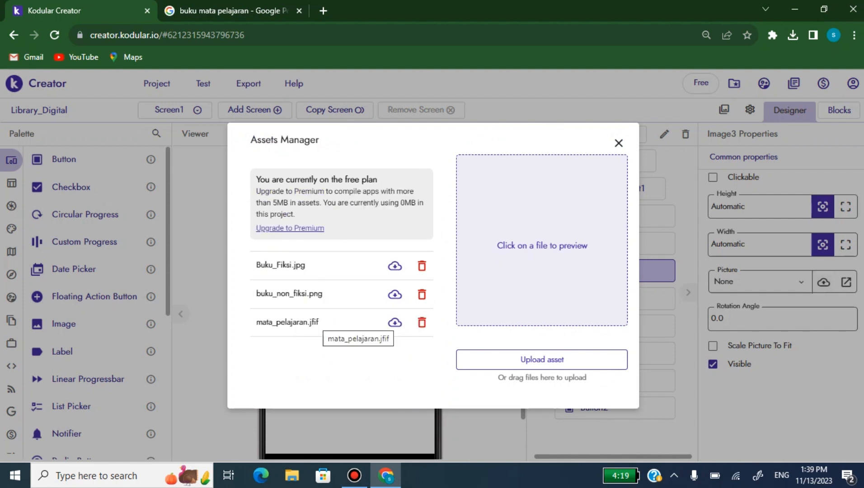
# Step: Switch to File Explorer and open the mata pelajaran image from Pictures > buku library > BUku for editing in Paint
pyautogui.click(292, 476)
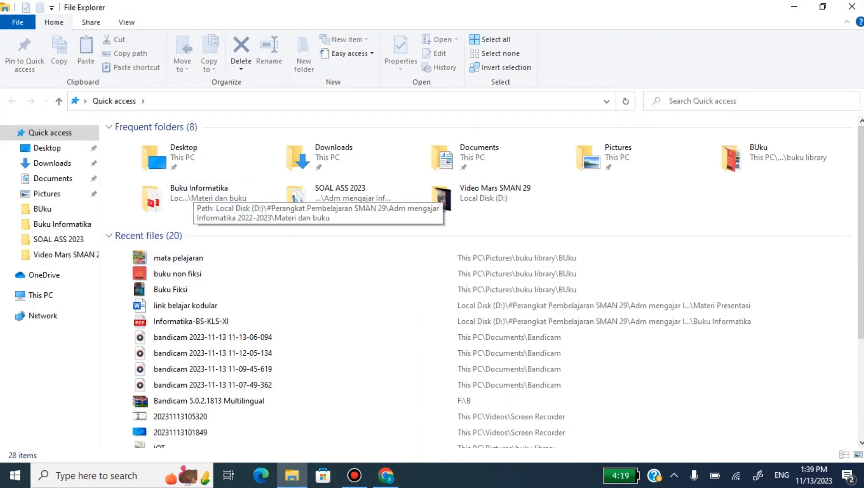
pyautogui.click(47, 193)
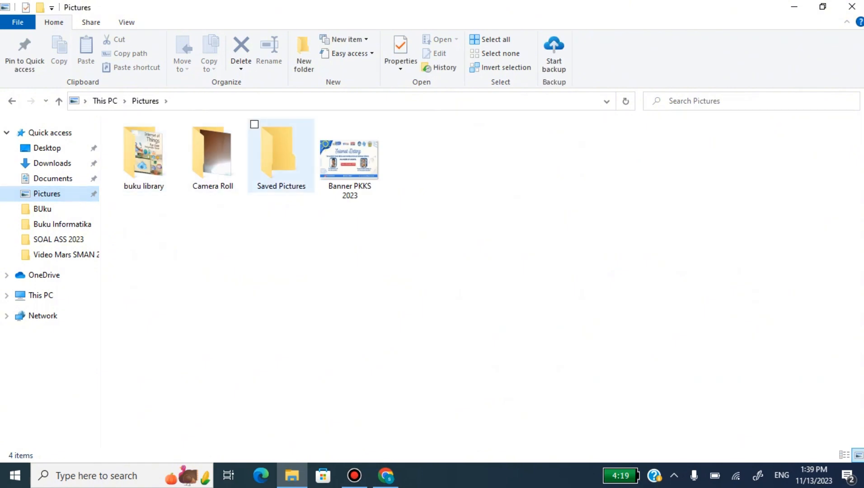
pyautogui.doubleClick(144, 155)
pyautogui.doubleClick(143, 156)
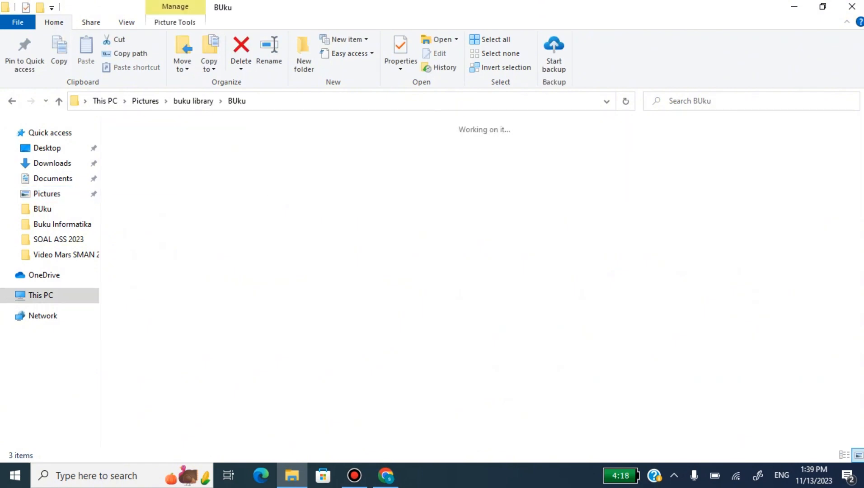
pyautogui.click(281, 156)
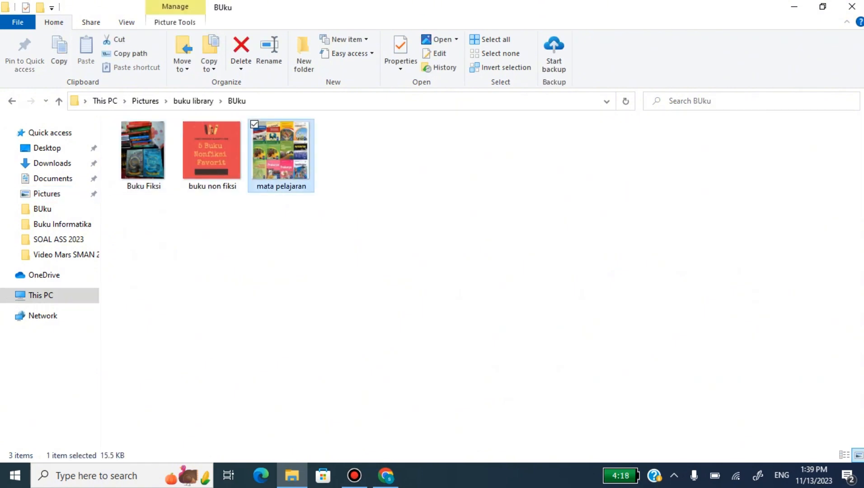
pyautogui.rightClick(290, 156)
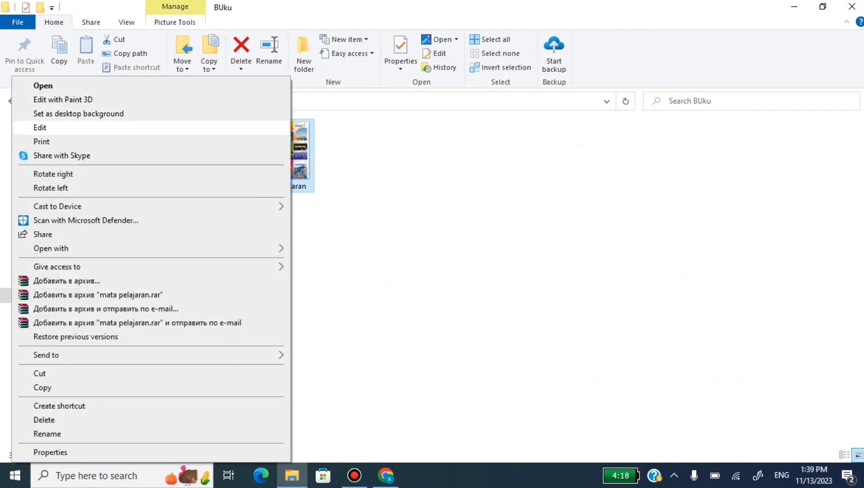
pyautogui.click(39, 128)
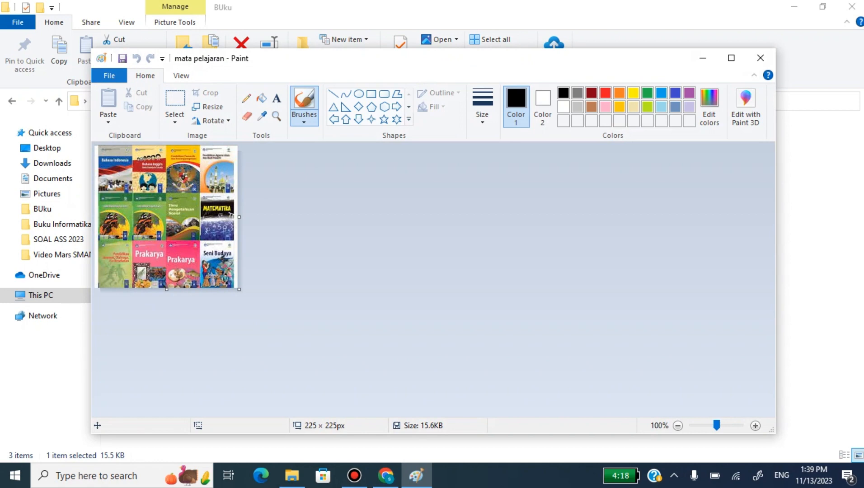
# Step: Save the image as a JPEG picture named mata pelajaran in the Pictures > buku library > BUku folder
pyautogui.click(109, 75)
pyautogui.click(109, 75)
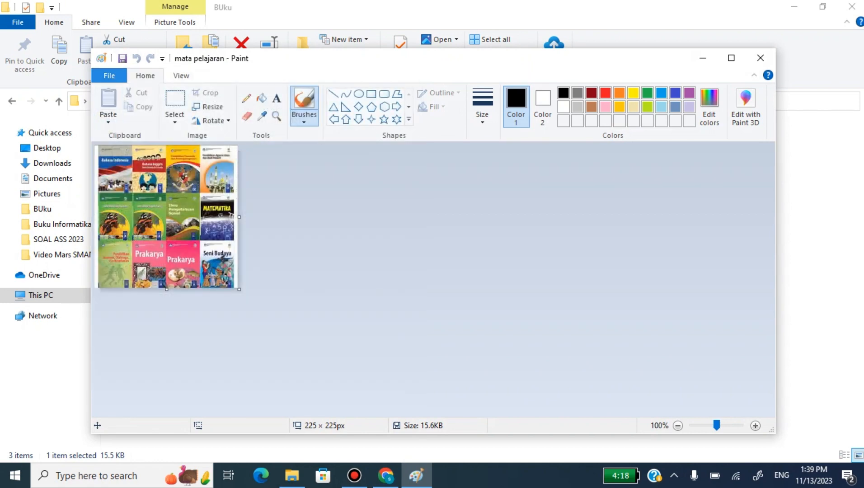
pyautogui.click(109, 76)
pyautogui.moveTo(136, 181)
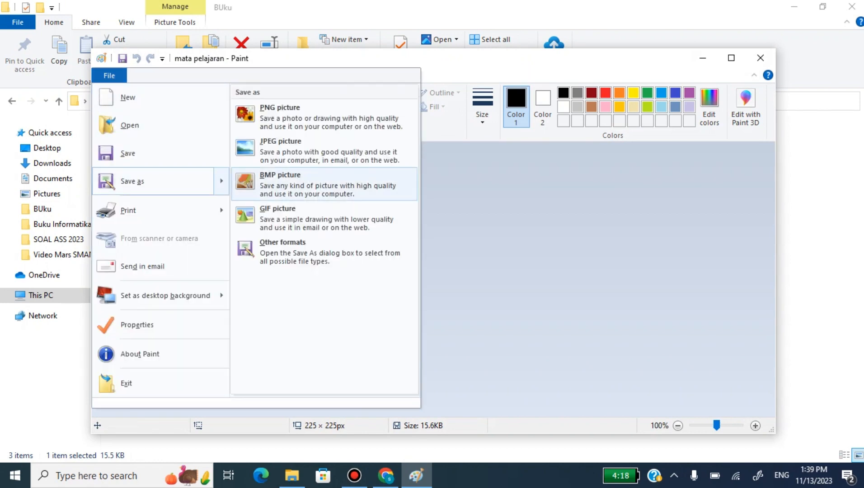
pyautogui.click(316, 149)
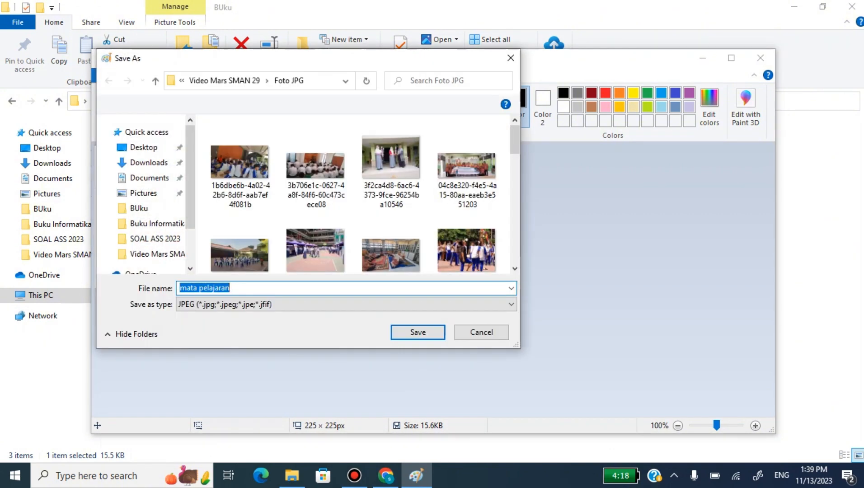
pyautogui.click(144, 193)
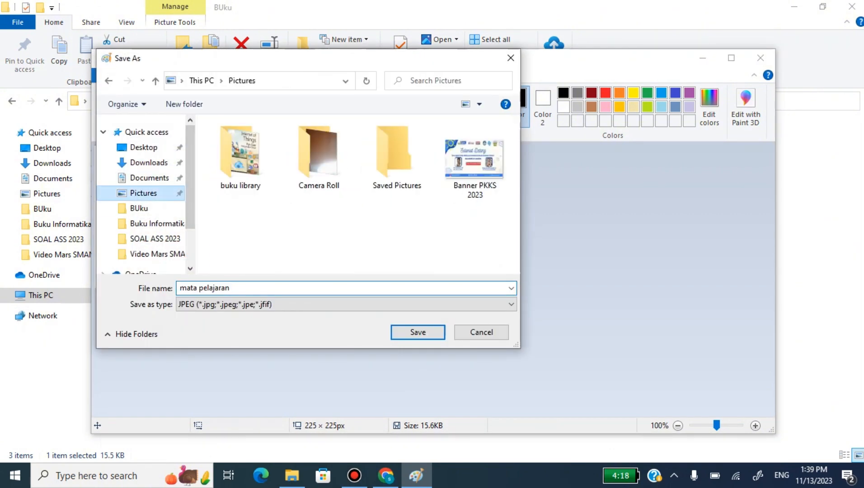
pyautogui.doubleClick(240, 154)
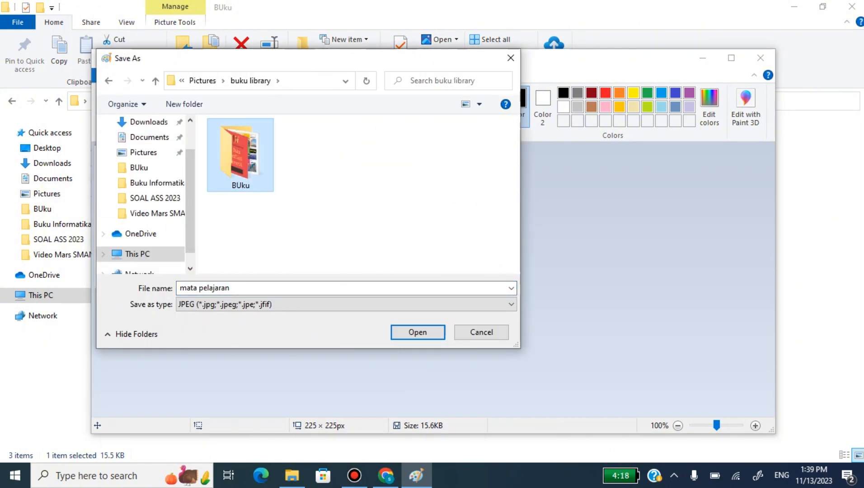
pyautogui.doubleClick(240, 154)
pyautogui.click(418, 332)
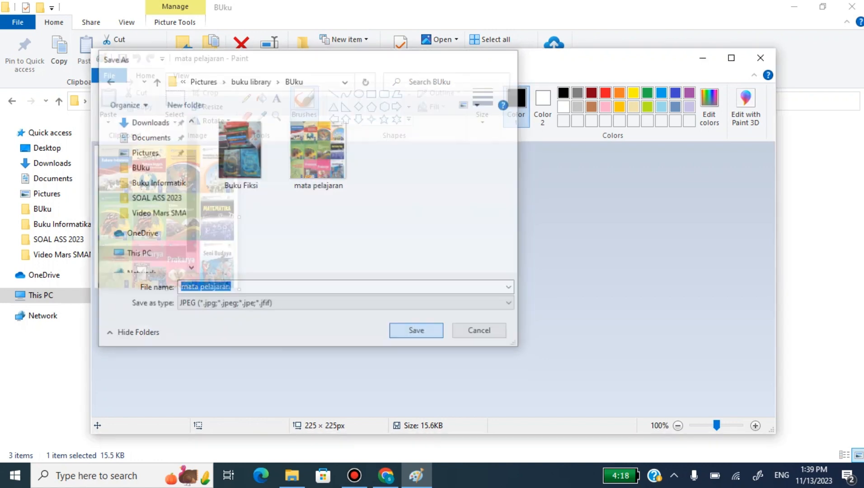
# Step: Close Paint and delete the original mata pelajaran image from the BUku folder
pyautogui.click(761, 58)
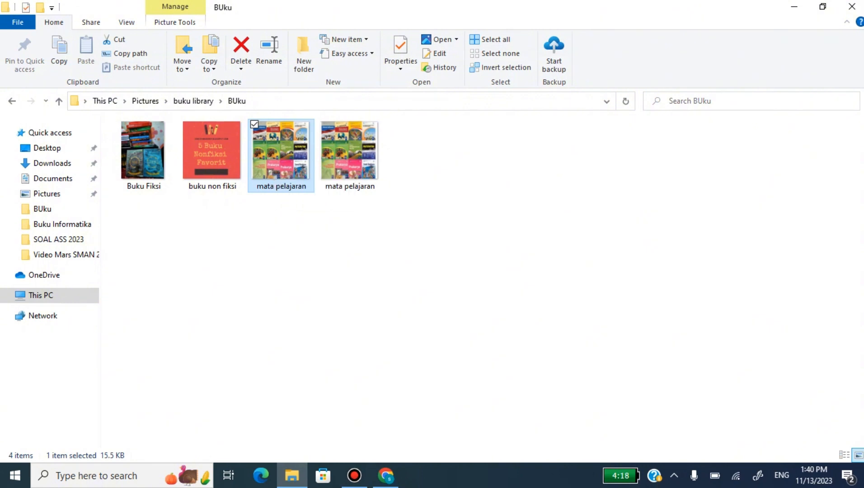
pyautogui.rightClick(280, 156)
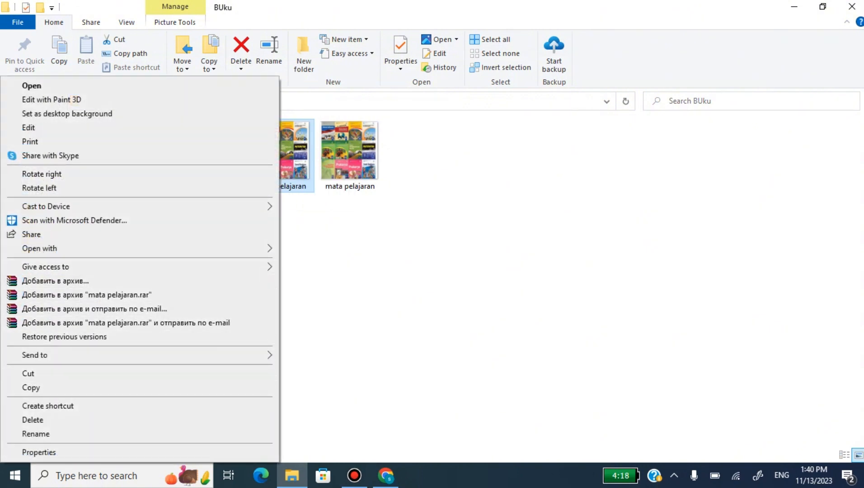
pyautogui.click(33, 420)
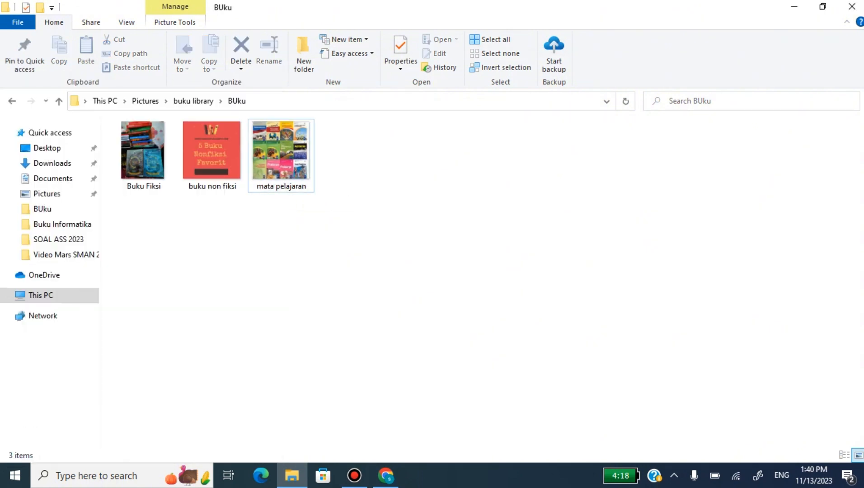
# Step: Switch to Kodular Creator, upload the JPEG mata pelajaran image as a project asset and delete the mata_pelajaran.jfif asset
pyautogui.click(386, 475)
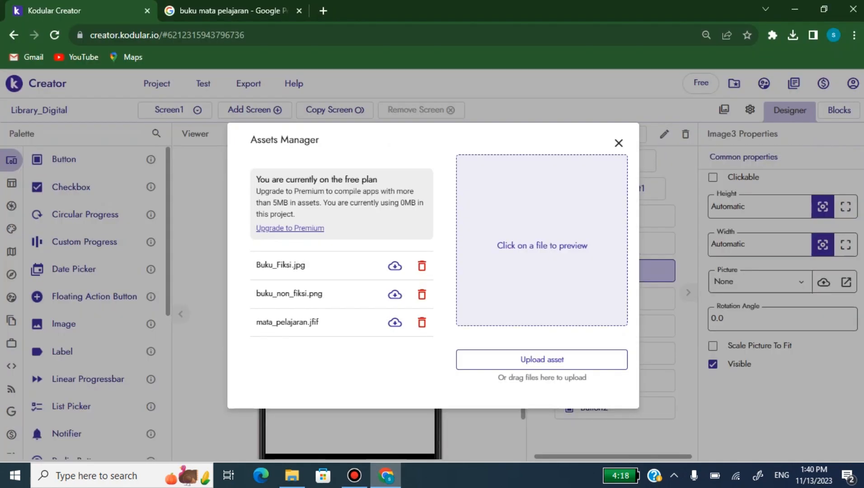
pyautogui.click(542, 359)
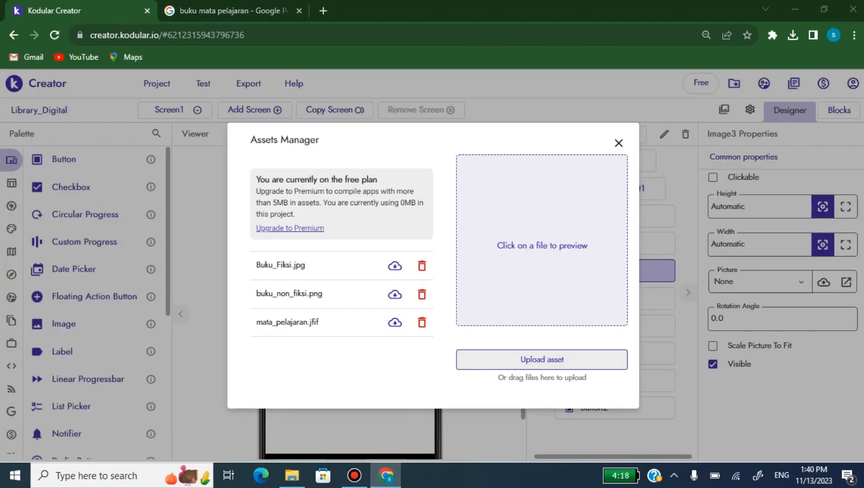
pyautogui.doubleClick(305, 104)
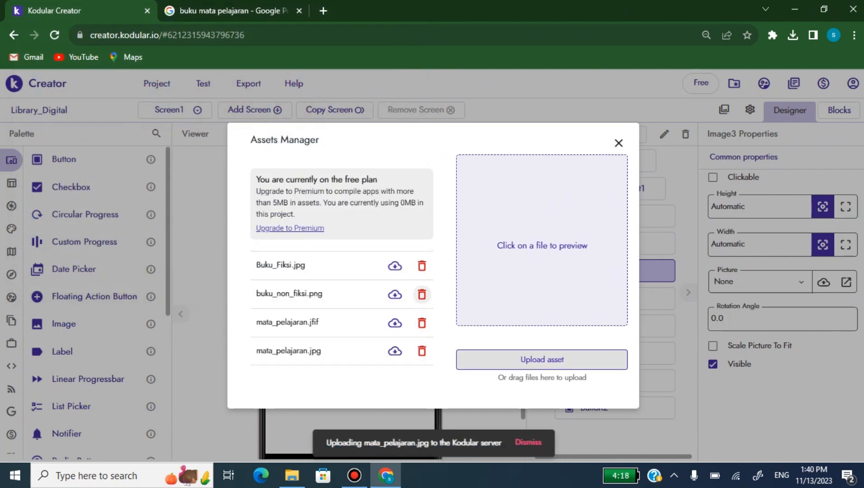
pyautogui.click(422, 320)
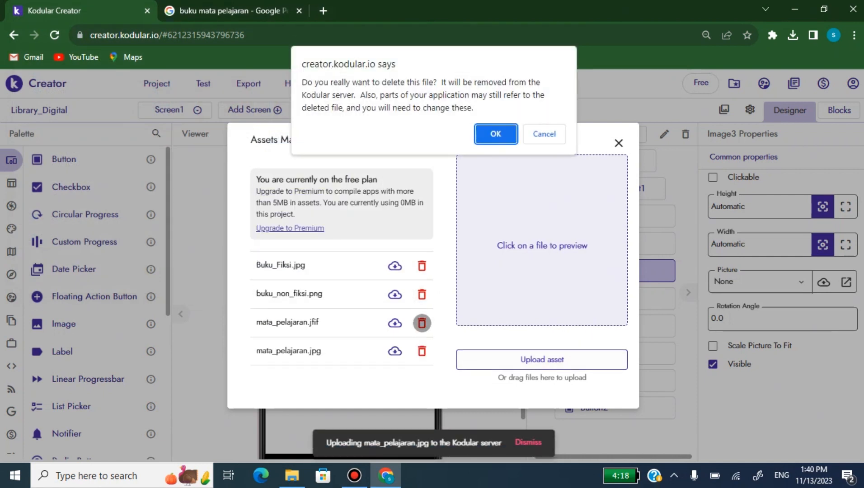
pyautogui.click(496, 134)
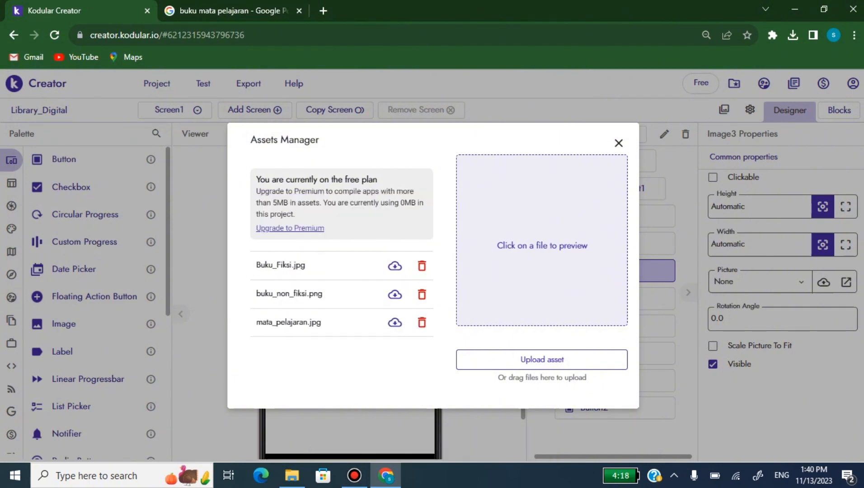
pyautogui.click(619, 143)
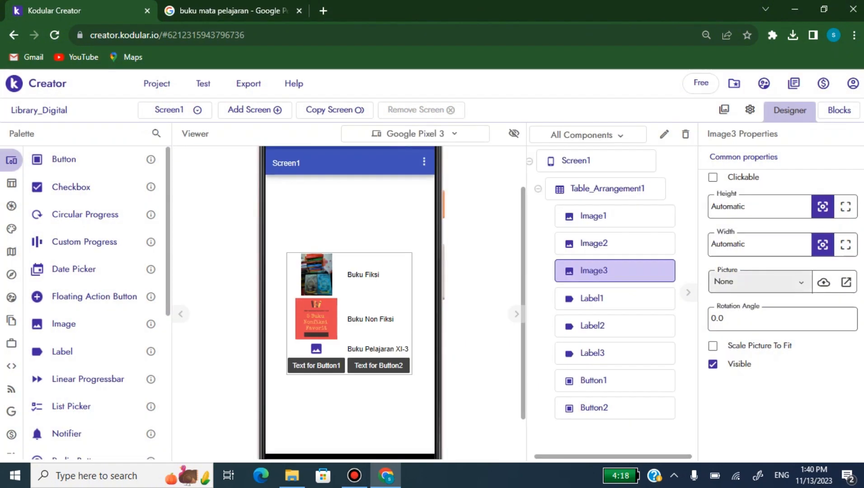
# Step: Assign mata_pelajaran.jfif as the picture of Image3 and set its height and width to 15%
pyautogui.click(759, 281)
pyautogui.click(762, 367)
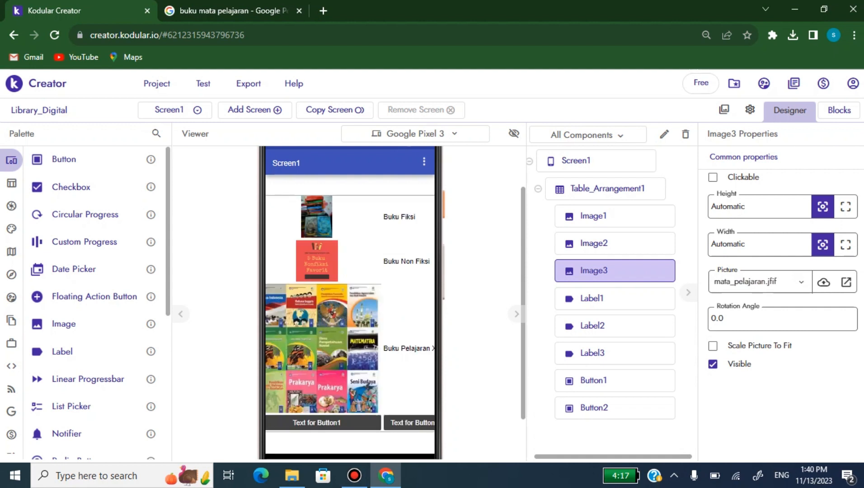
pyautogui.click(759, 207)
pyautogui.write('15%')
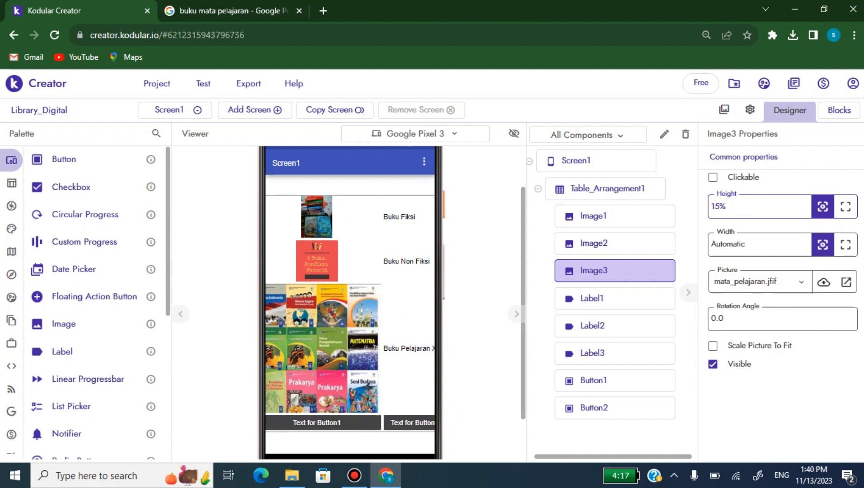
pyautogui.press('Tab')
pyautogui.write('15%')
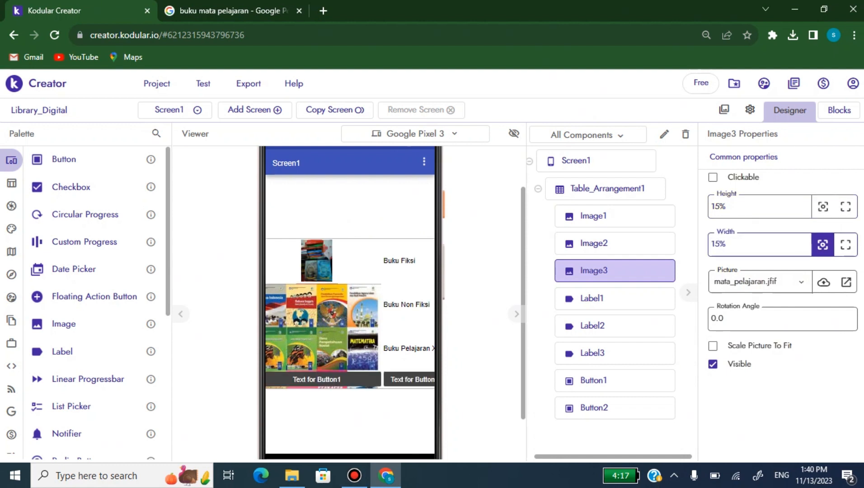
pyautogui.press('Tab')
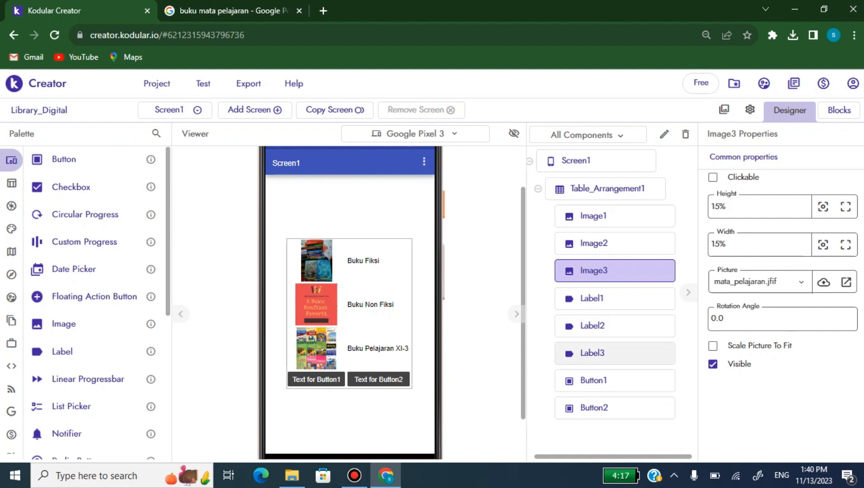
# Step: Set the text of Button1 to Keluar
pyautogui.click(593, 380)
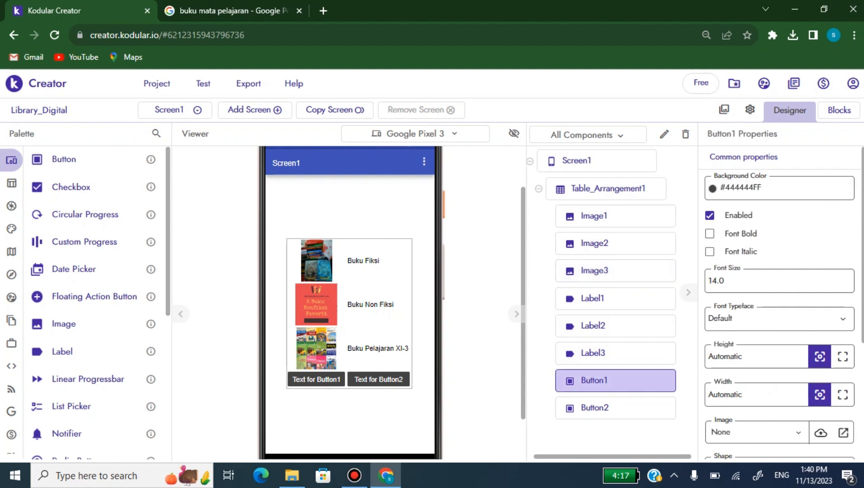
pyautogui.scroll(-4, 779, 294)
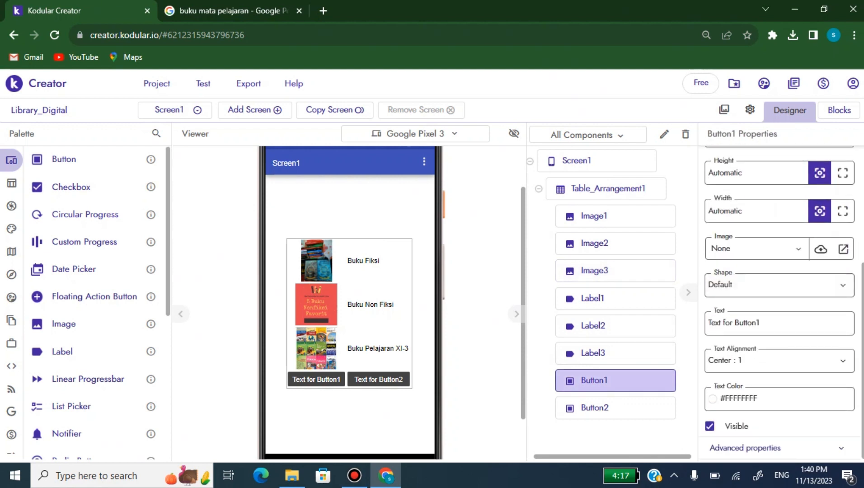
pyautogui.click(760, 323)
pyautogui.hotkey('ctrl', 'a')
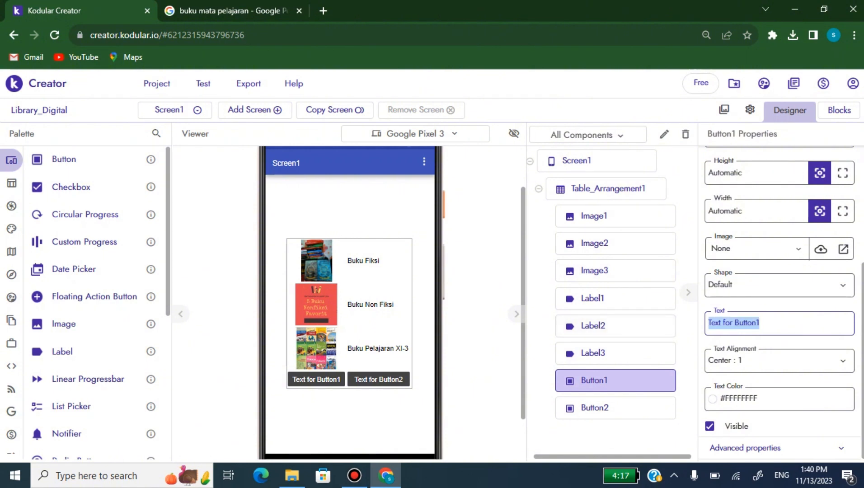
pyautogui.write('Keluar')
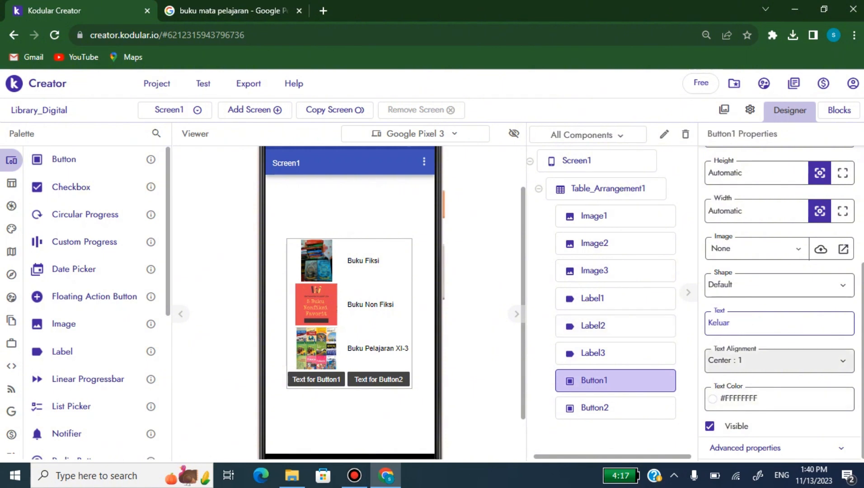
# Step: Set the text of Button2 to Refresh
pyautogui.click(606, 407)
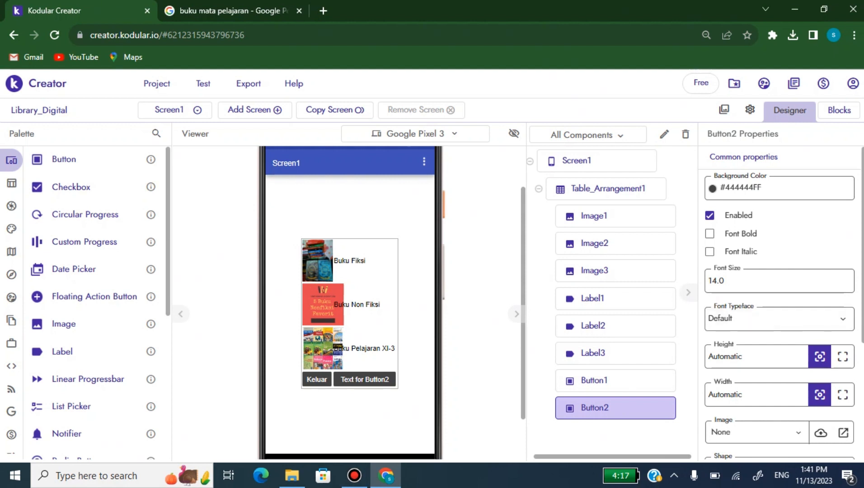
pyautogui.scroll(-3, 780, 303)
pyautogui.click(760, 379)
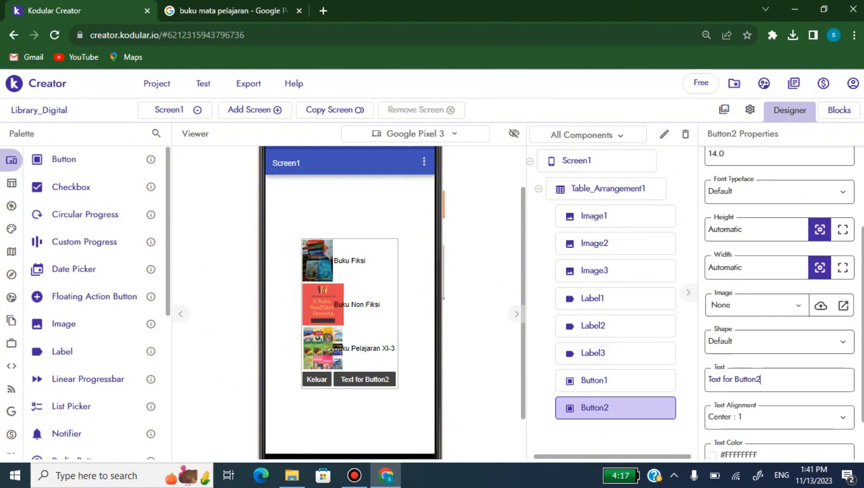
pyautogui.hotkey('ctrl', 'a')
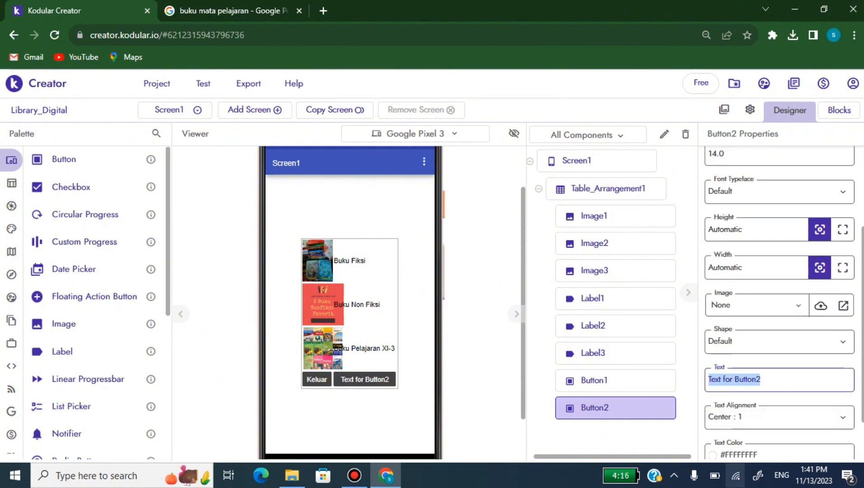
pyautogui.write('Refresh')
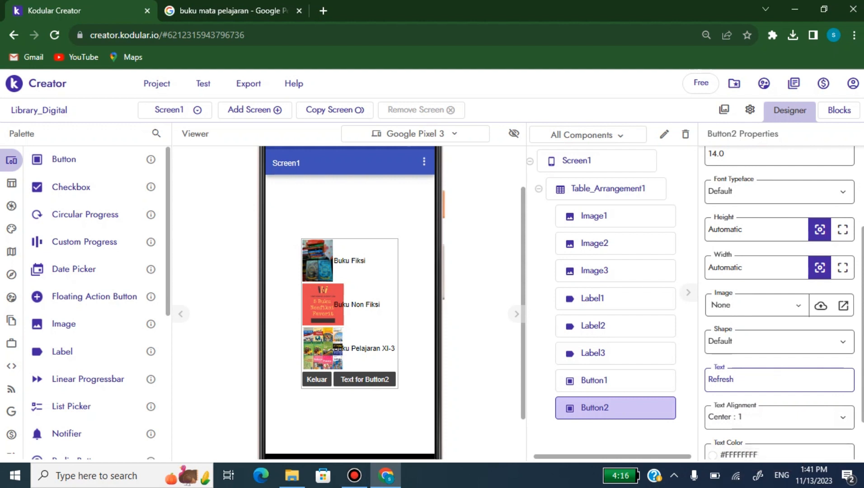
pyautogui.press('Return')
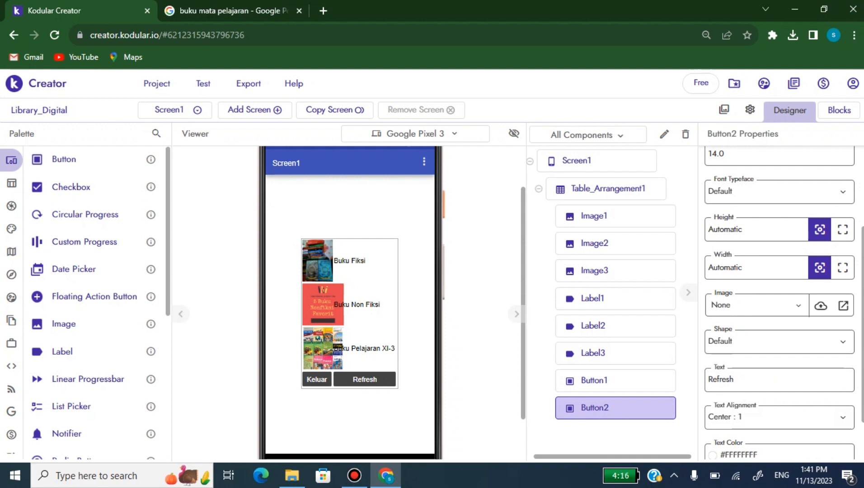
# Step: Set the width of Label1, Label2 and Label3 to Fill parent
pyautogui.click(615, 298)
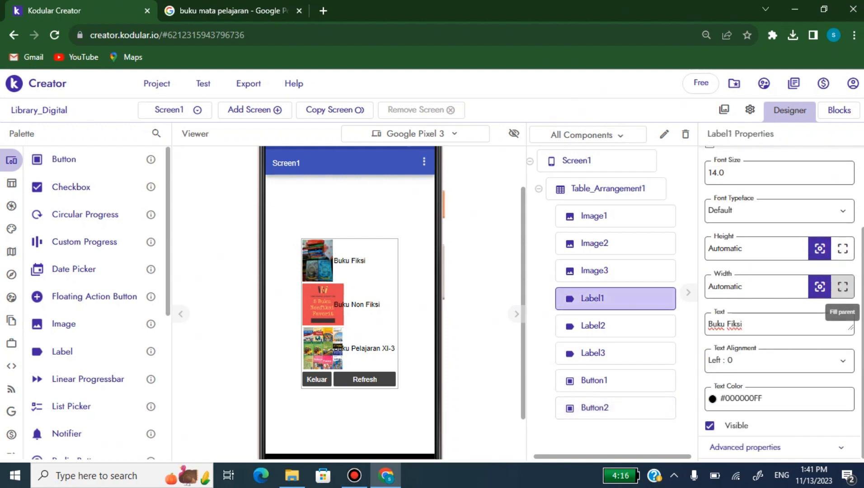
pyautogui.click(842, 287)
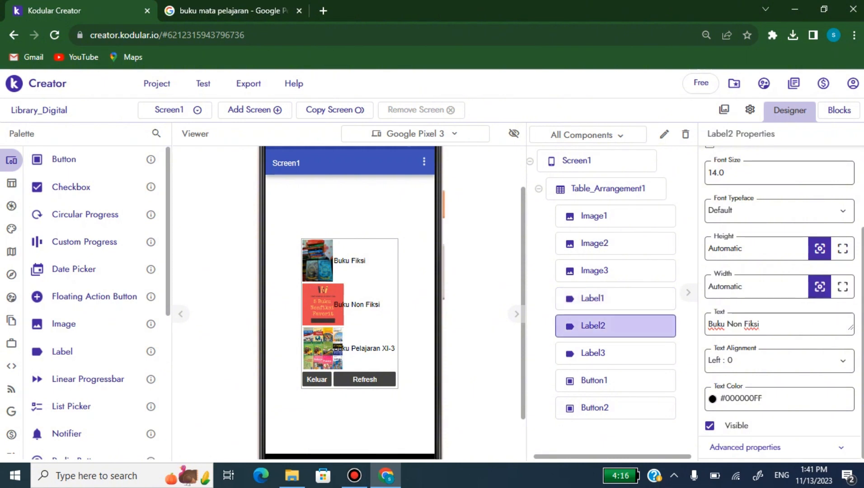
pyautogui.click(842, 287)
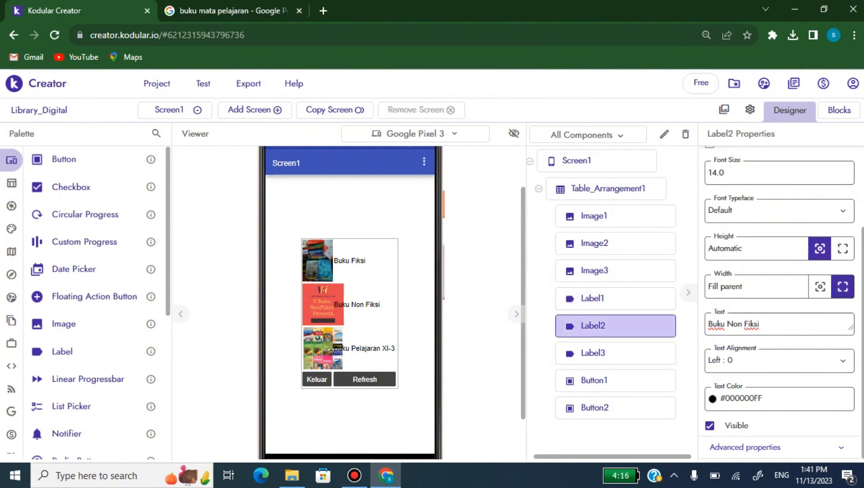
pyautogui.click(616, 354)
pyautogui.click(842, 287)
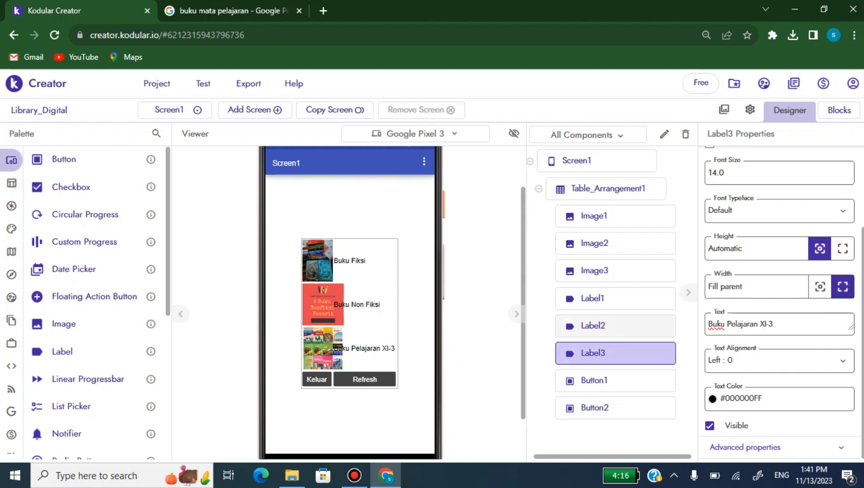
# Step: Set the width of Label1, the Buku Fiksi label, to 20%
pyautogui.click(593, 326)
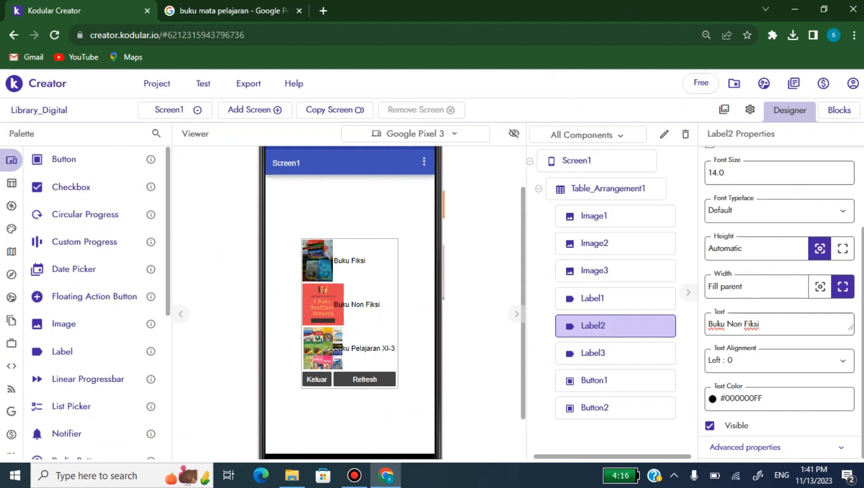
pyautogui.click(593, 299)
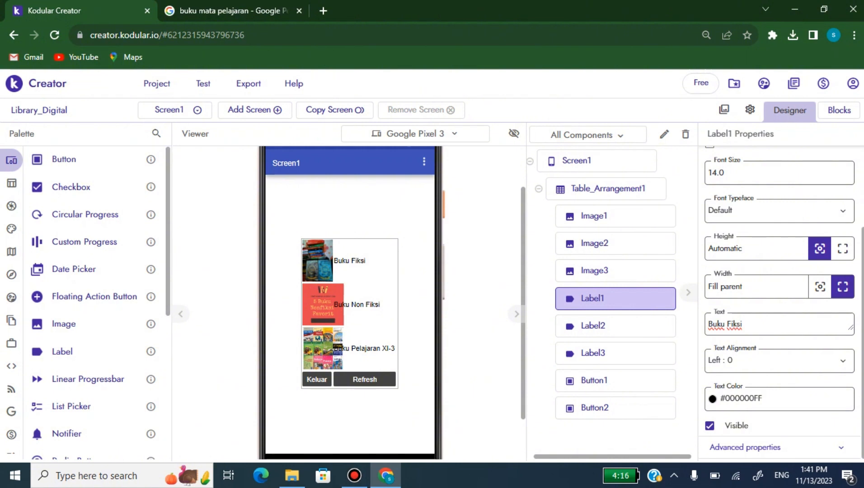
pyautogui.click(750, 287)
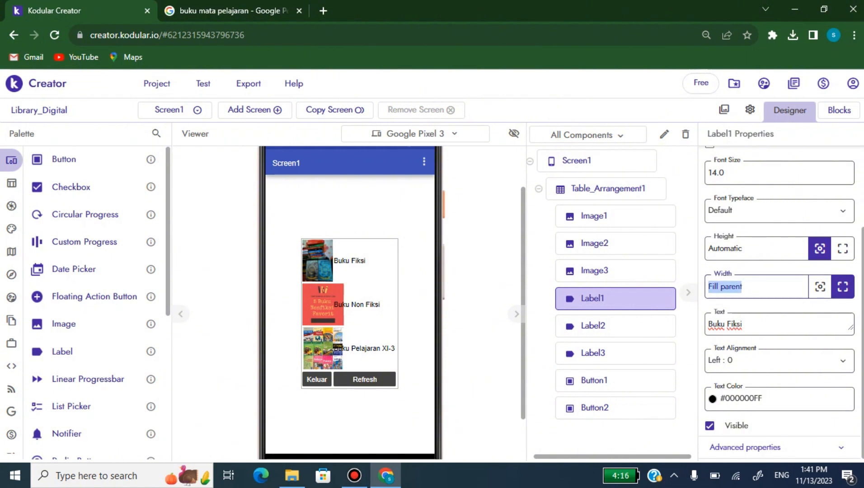
pyautogui.write('20')
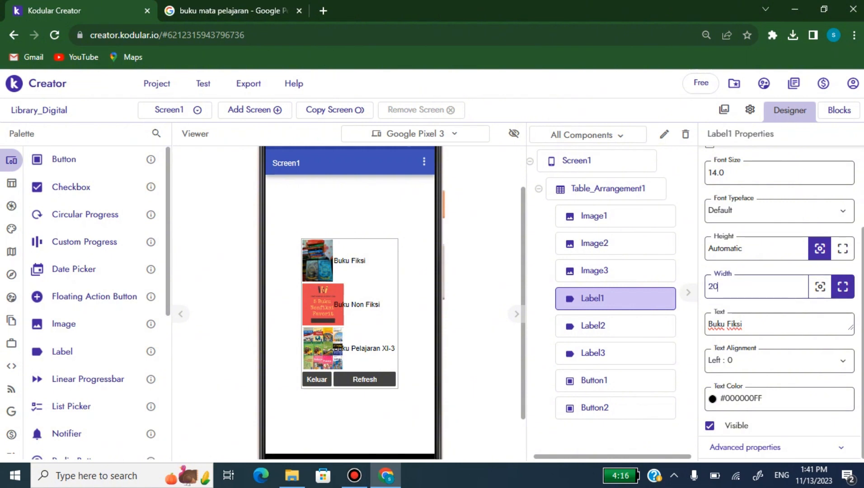
pyautogui.write('%')
pyautogui.click(751, 249)
pyautogui.click(750, 287)
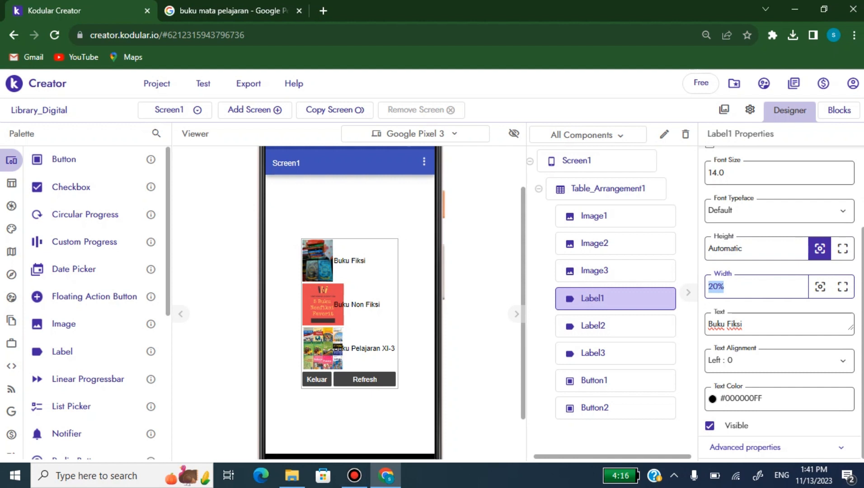
# Step: Compare the width settings of Label1, Label2 and Label3
pyautogui.click(615, 326)
pyautogui.click(616, 353)
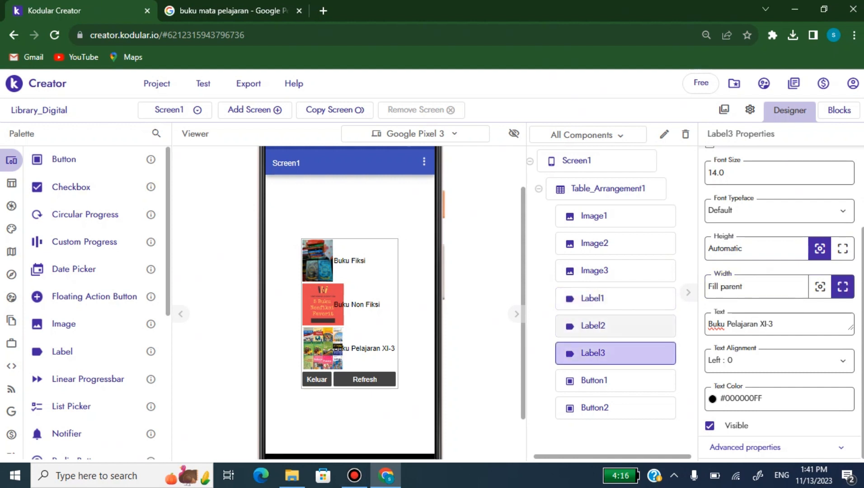
pyautogui.click(615, 326)
pyautogui.click(615, 299)
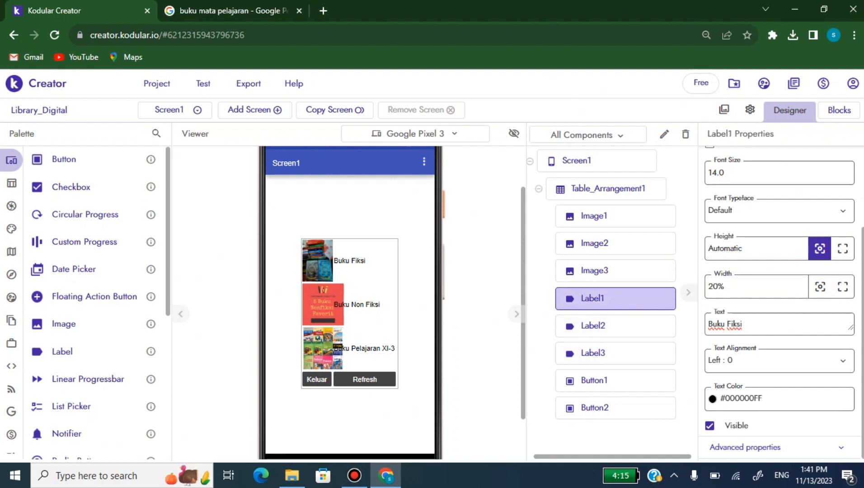
pyautogui.click(357, 304)
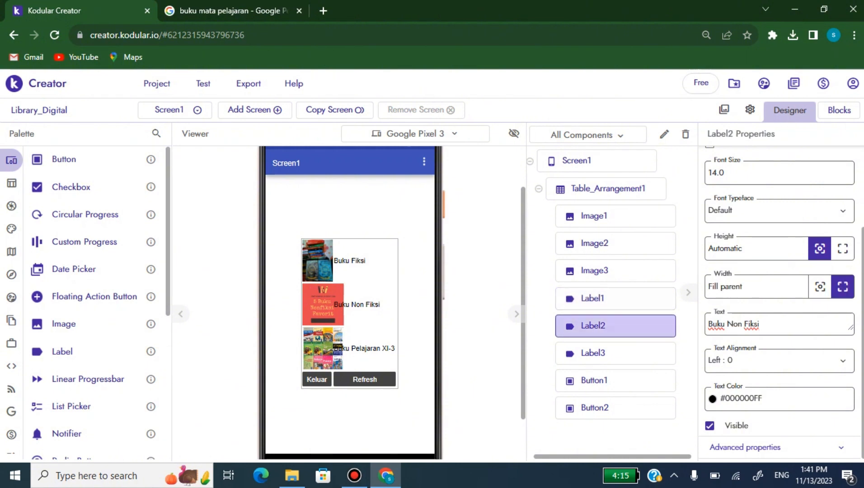
pyautogui.click(365, 349)
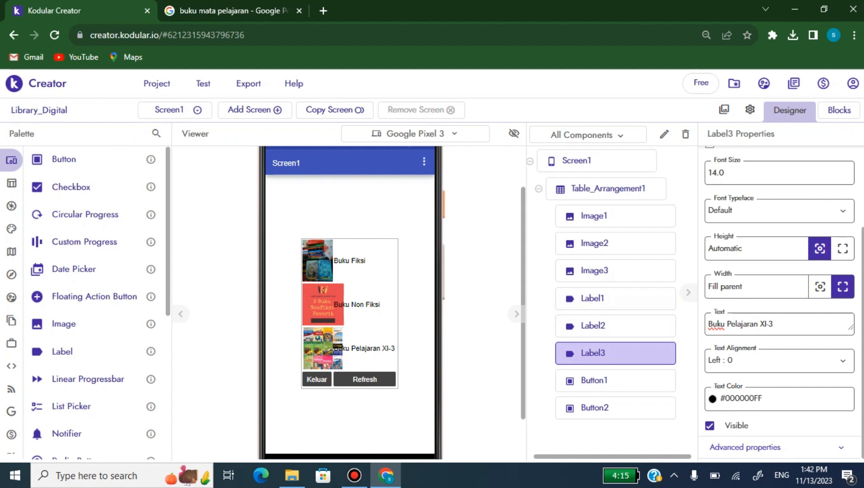
# Step: Move Label1, Label2 and Label3 out of Table_Arrangement1 and place them above it on Screen1
pyautogui.click(598, 298)
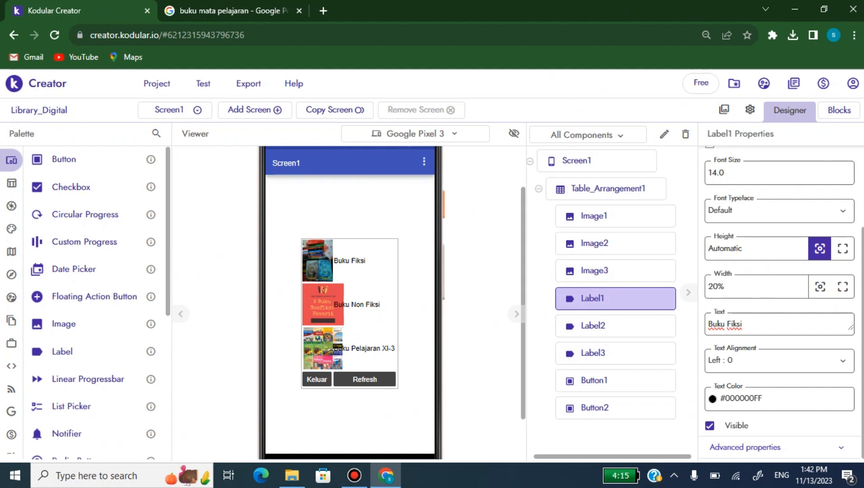
pyautogui.moveTo(349, 261); pyautogui.dragTo(368, 213)
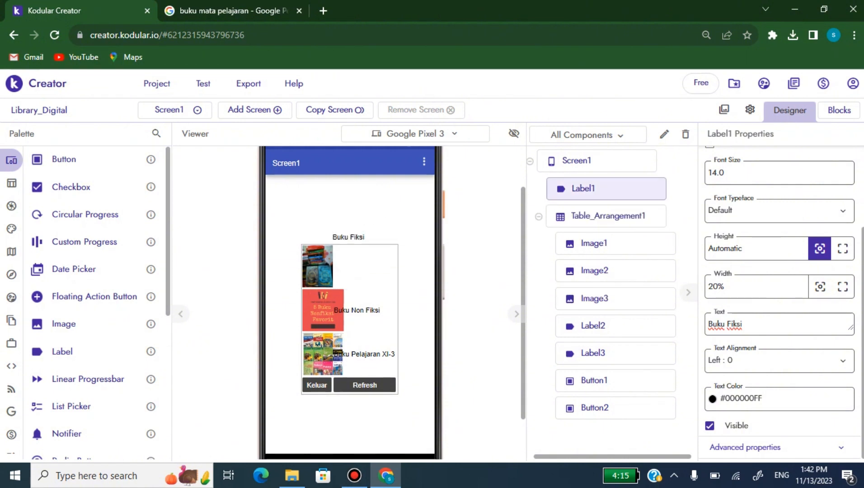
pyautogui.moveTo(357, 310); pyautogui.dragTo(348, 231)
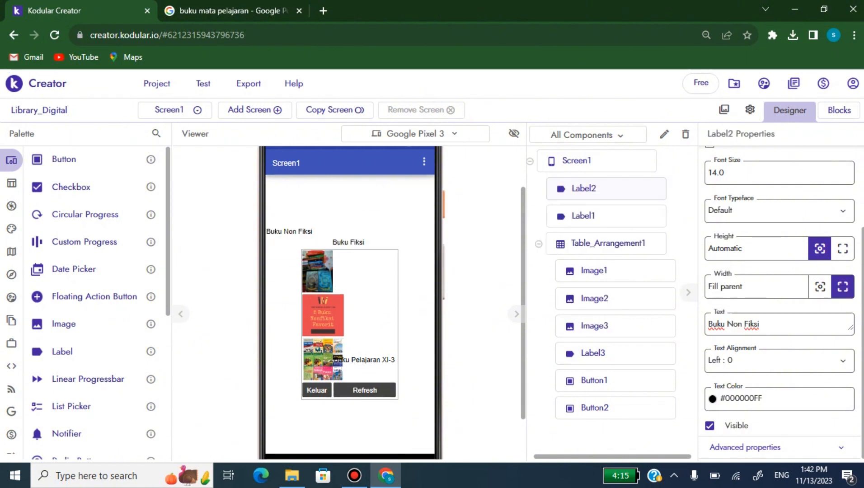
pyautogui.moveTo(336, 359); pyautogui.dragTo(361, 221)
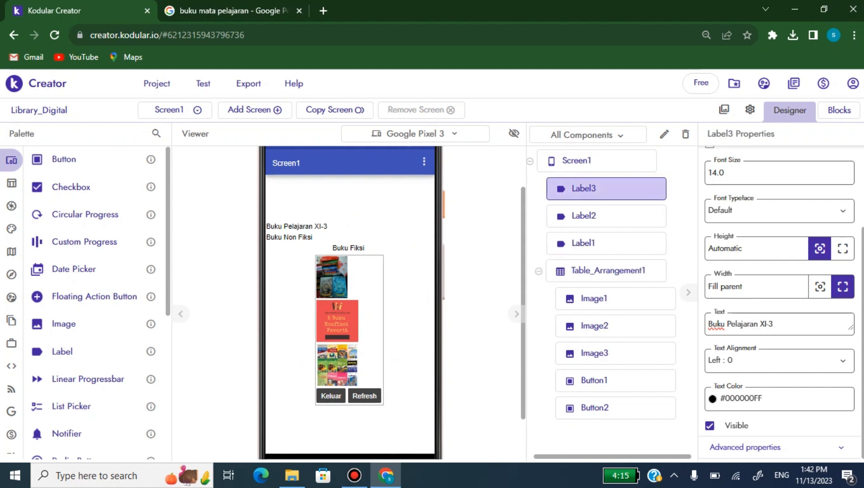
# Step: Add three Vertical Arrangements to the second column of Table_Arrangement1, one beside each book image
pyautogui.click(35, 183)
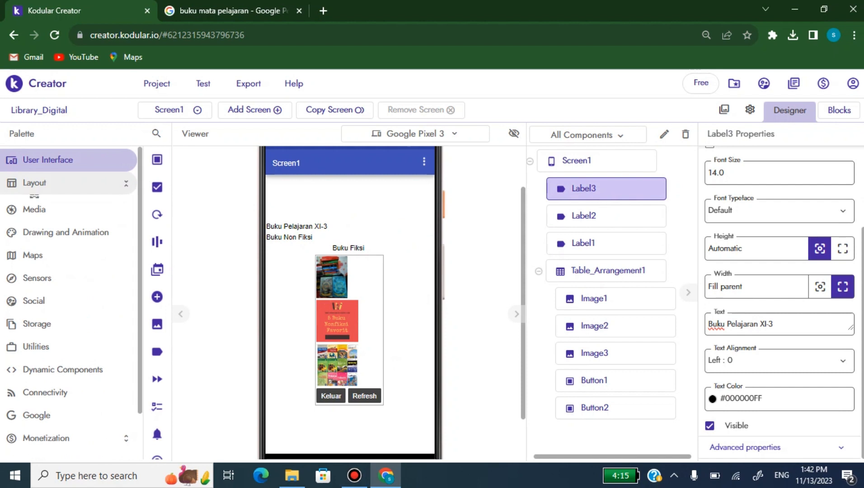
pyautogui.click(60, 205)
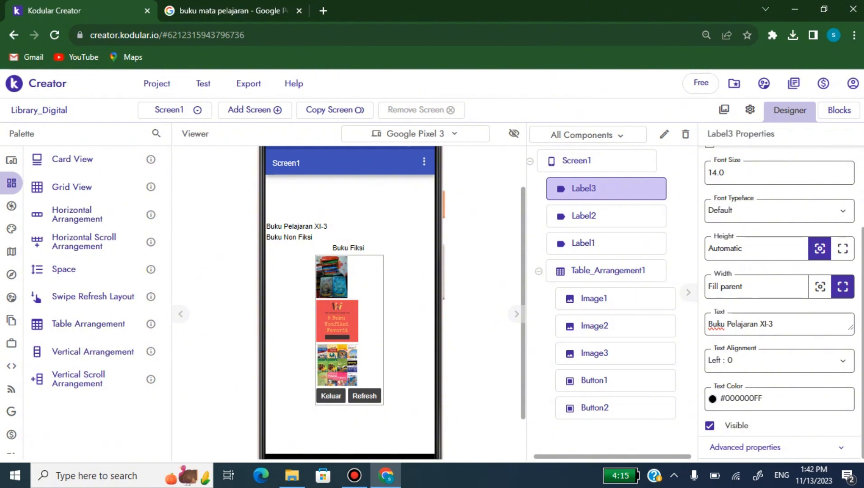
pyautogui.moveTo(37, 352); pyautogui.dragTo(341, 279)
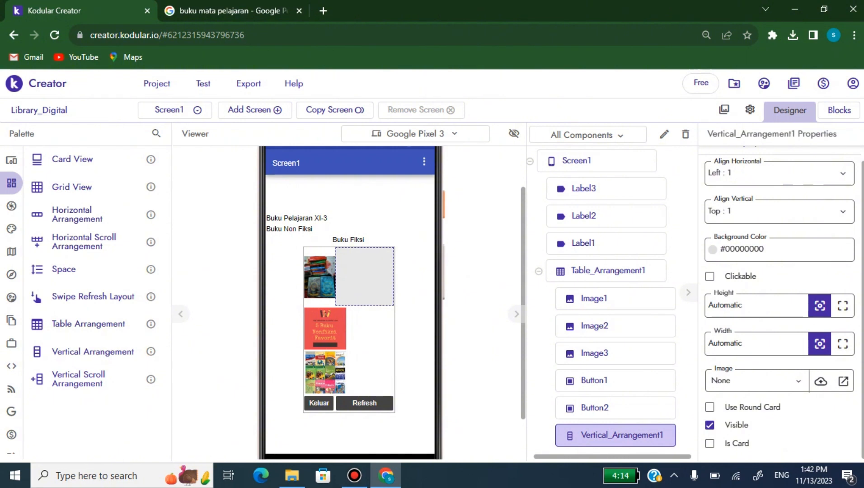
pyautogui.moveTo(91, 351); pyautogui.dragTo(374, 327)
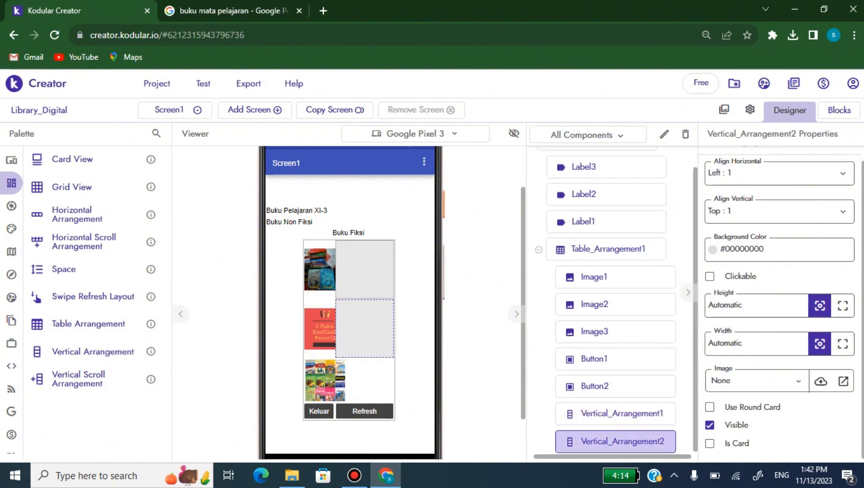
pyautogui.moveTo(91, 352); pyautogui.dragTo(339, 379)
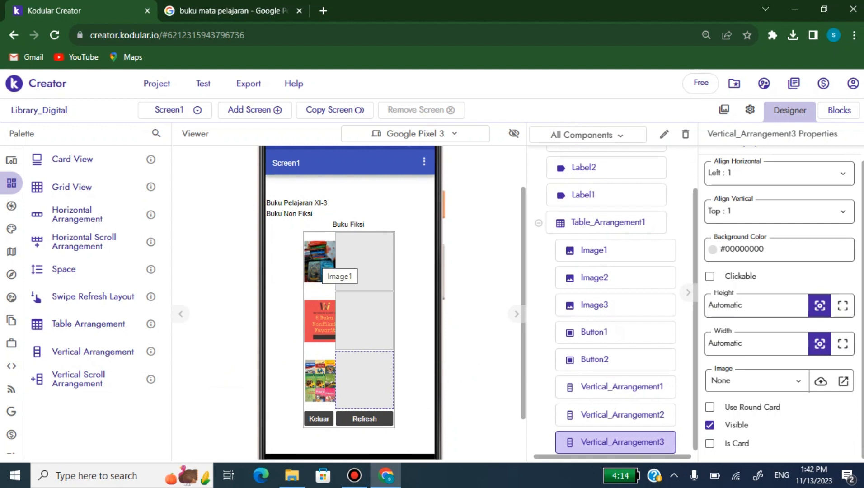
# Step: Compare the height and width settings of Image1, Image2 and Image3
pyautogui.click(321, 264)
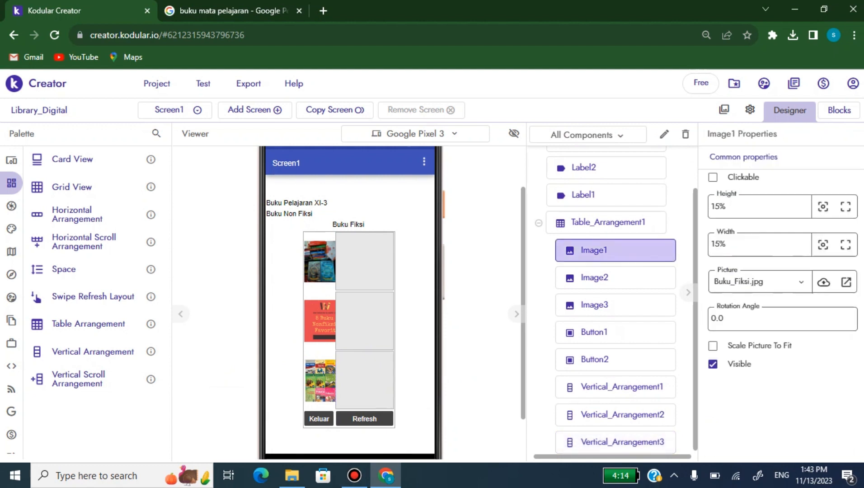
pyautogui.click(357, 262)
pyautogui.click(321, 264)
pyautogui.click(601, 278)
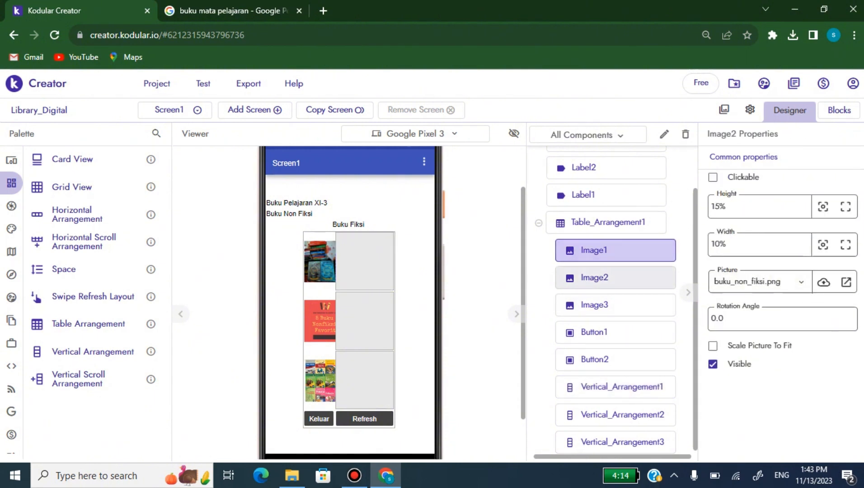
pyautogui.click(601, 305)
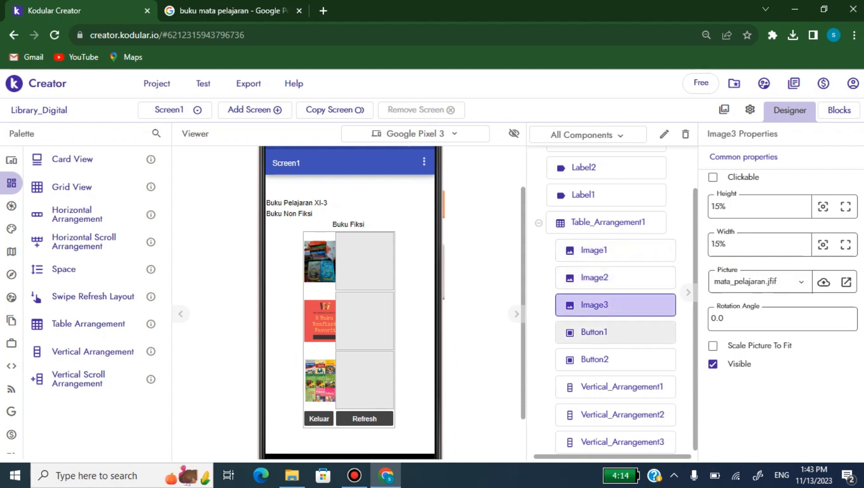
pyautogui.click(602, 333)
pyautogui.click(601, 278)
# Step: Set the width of Image1 to 20%
pyautogui.click(601, 251)
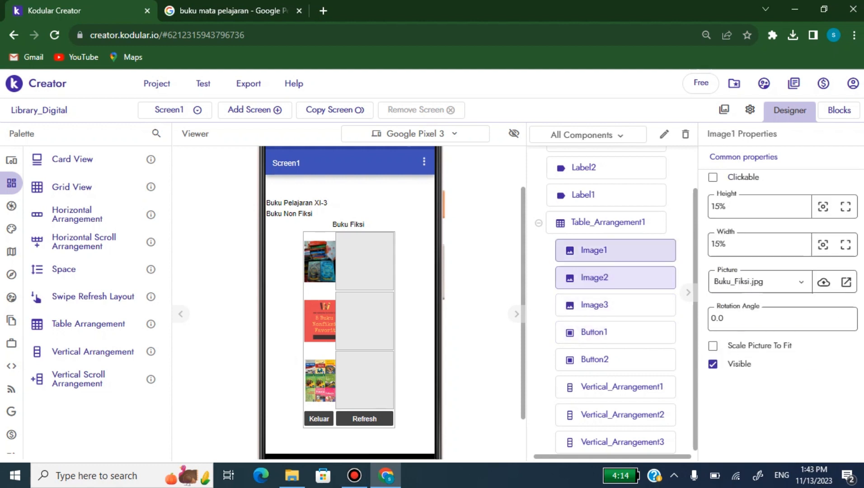
pyautogui.moveTo(728, 207); pyautogui.dragTo(711, 207)
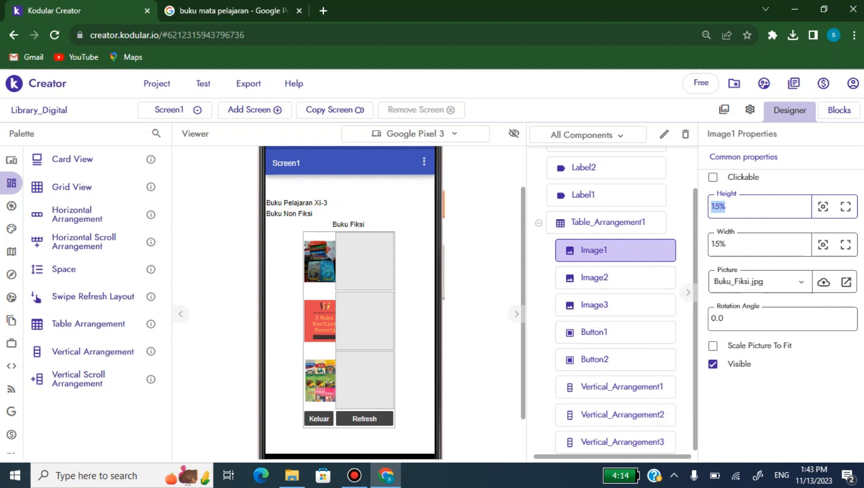
pyautogui.click(741, 244)
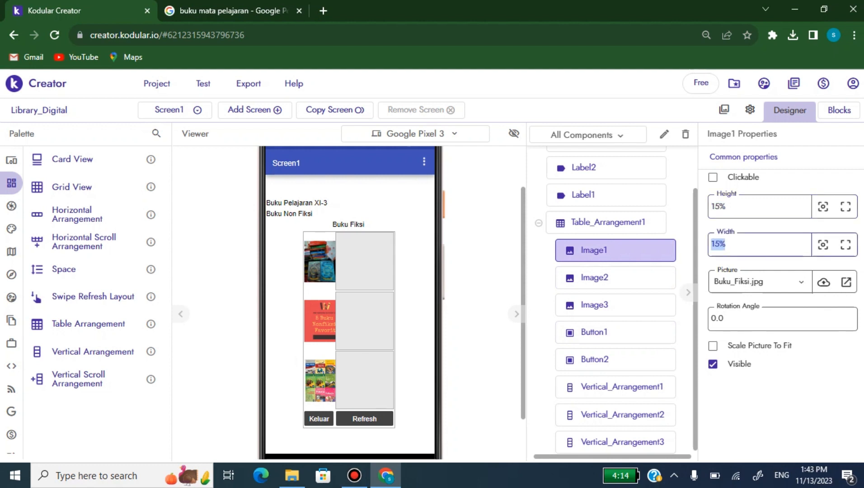
pyautogui.write('20%')
pyautogui.press('Return')
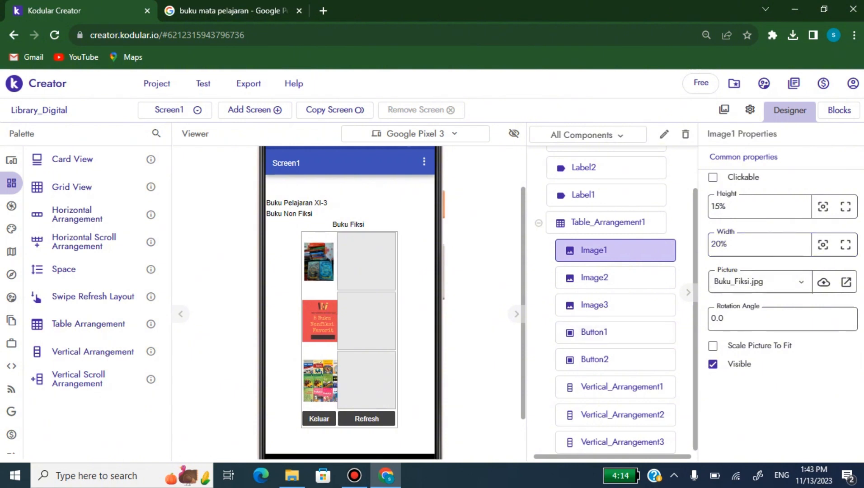
# Step: Set the width of Image2 to 20%
pyautogui.click(605, 278)
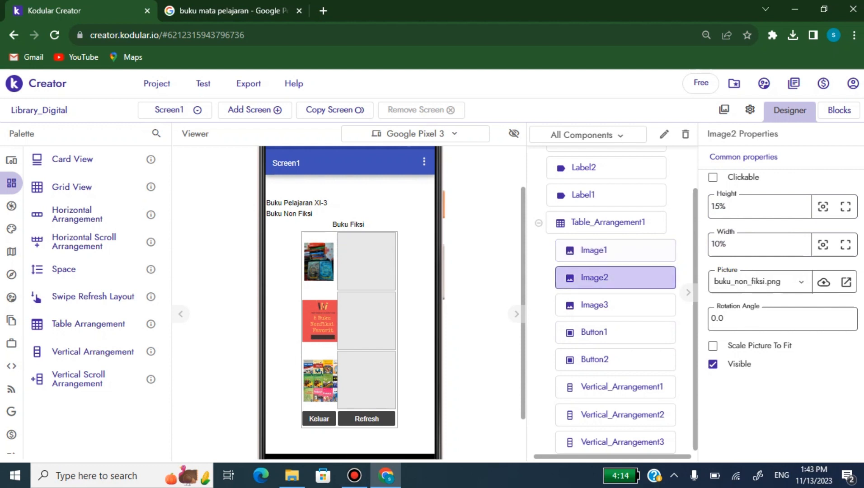
pyautogui.moveTo(720, 244); pyautogui.dragTo(710, 245)
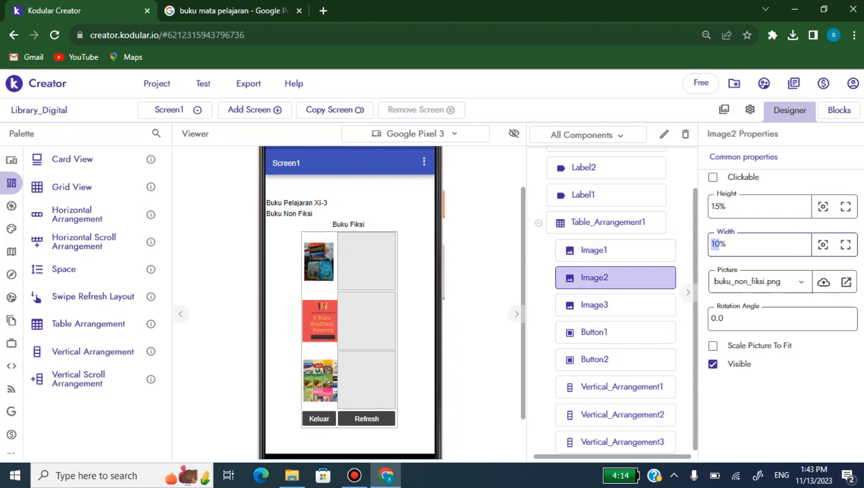
pyautogui.write('20')
pyautogui.press('Return')
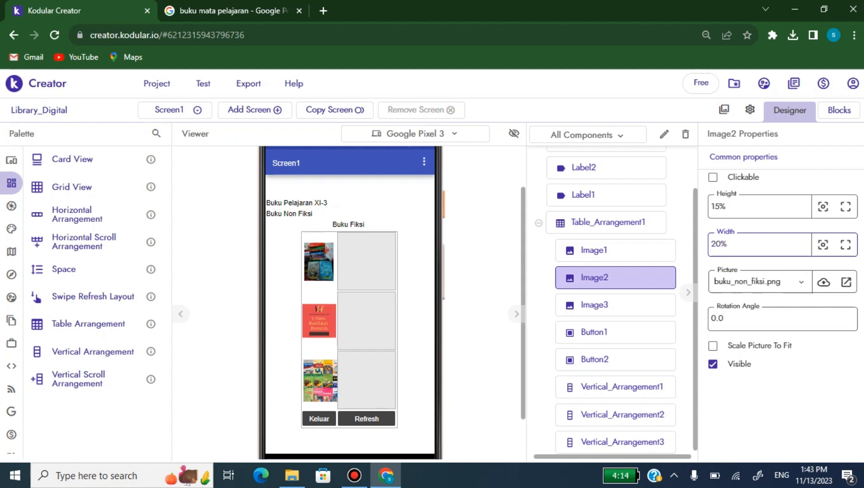
# Step: Set the width of Image3 to 20px
pyautogui.click(606, 305)
pyautogui.moveTo(711, 245); pyautogui.dragTo(726, 244)
pyautogui.write('20')
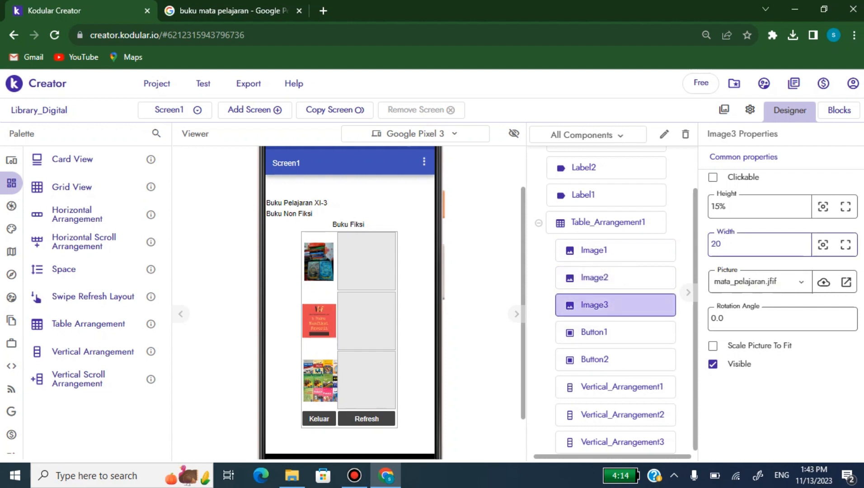
pyautogui.write('px')
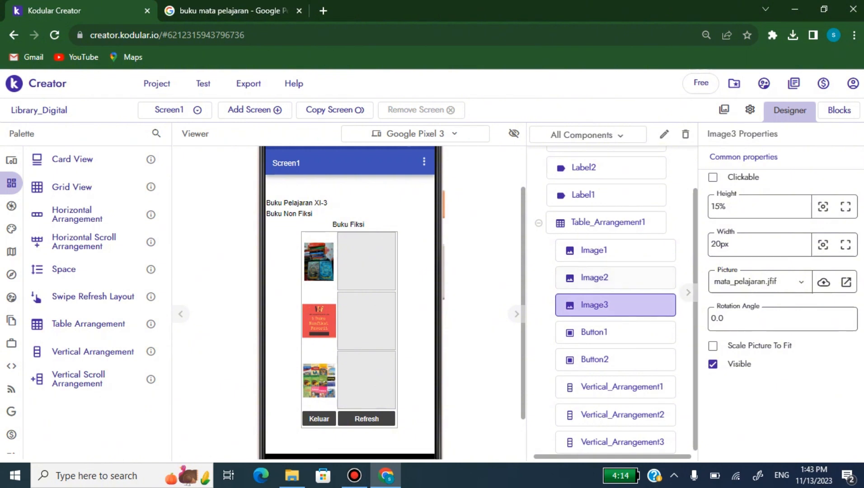
# Step: Check the width settings of Image1 and Image2, and set the width of Image3 to 20% to match them
pyautogui.doubleClick(719, 244)
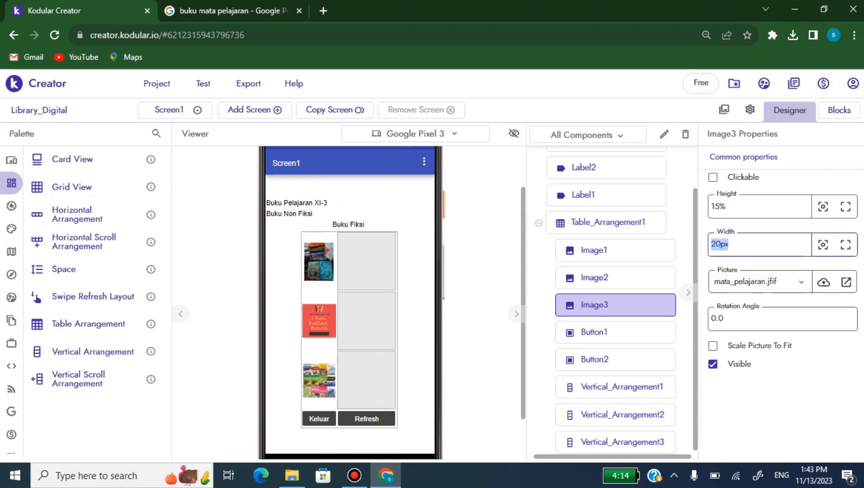
pyautogui.click(731, 244)
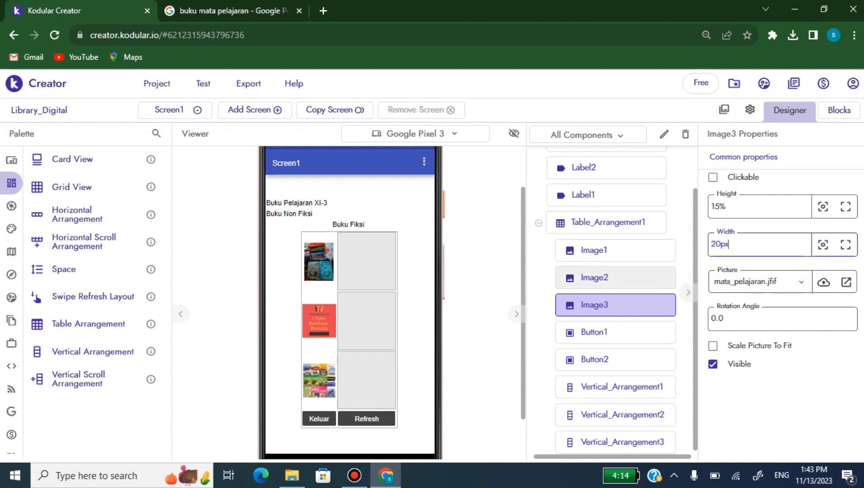
pyautogui.click(616, 278)
pyautogui.click(734, 244)
pyautogui.doubleClick(720, 244)
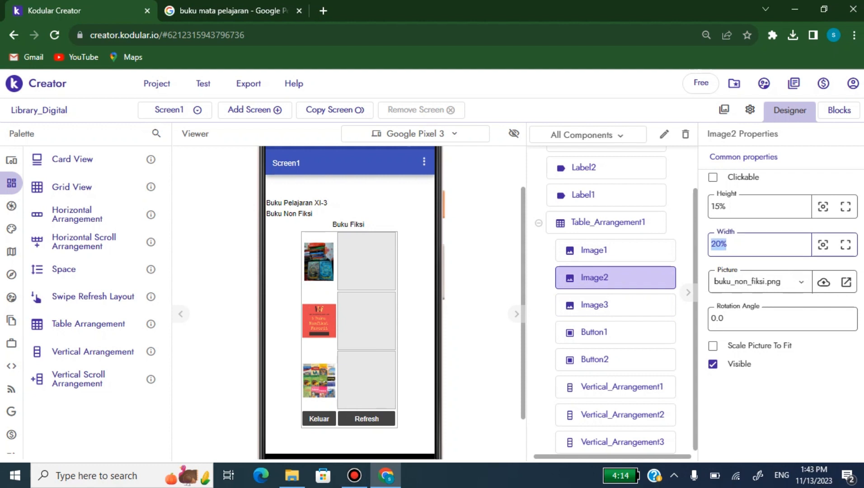
pyautogui.click(616, 250)
pyautogui.click(615, 305)
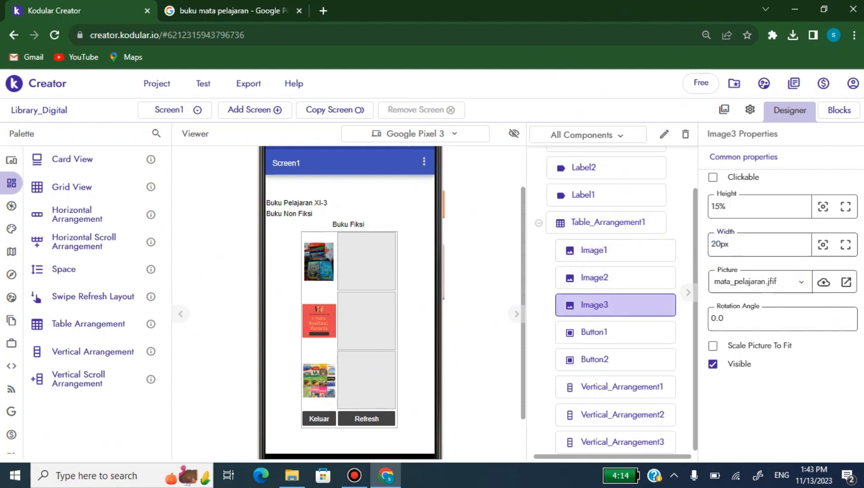
pyautogui.moveTo(730, 244); pyautogui.dragTo(711, 244)
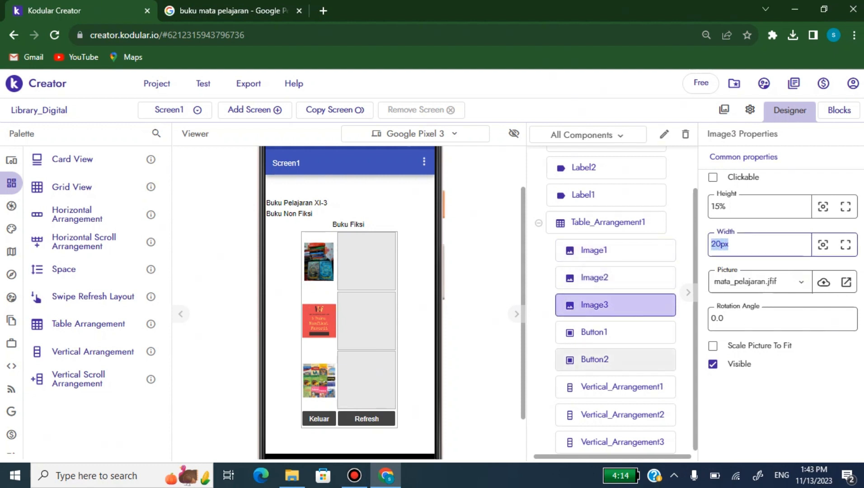
pyautogui.write('%')
pyautogui.press('BackSpace')
pyautogui.write('20%')
pyautogui.press('Return')
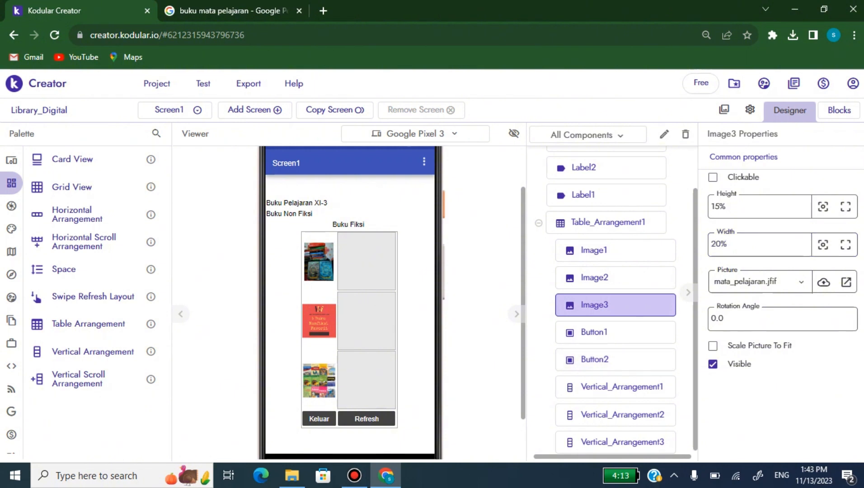
# Step: Set the width of Vertical_Arrangement1, Vertical_Arrangement2 and Vertical_Arrangement3 to Fill parent
pyautogui.click(367, 261)
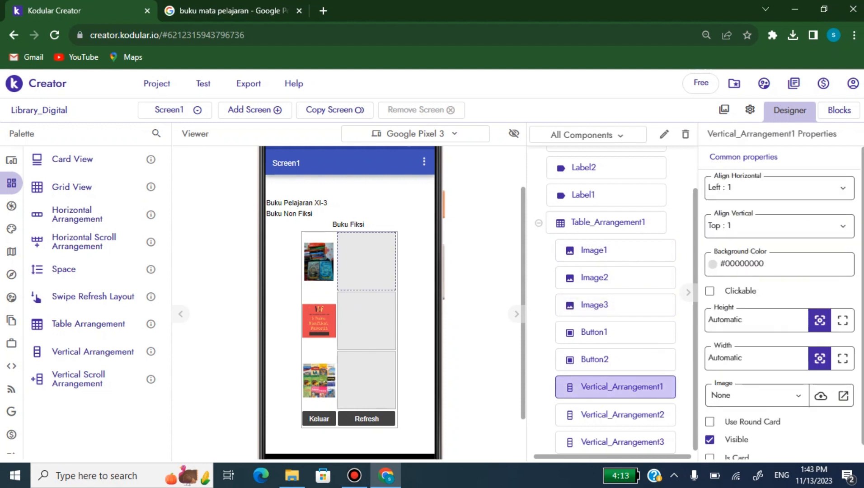
pyautogui.click(842, 358)
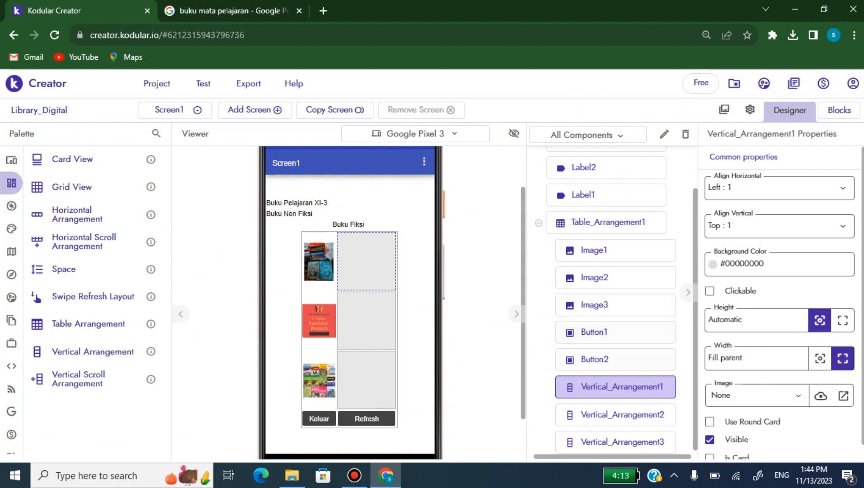
pyautogui.scroll(-1, 615, 357)
pyautogui.click(623, 413)
pyautogui.click(843, 358)
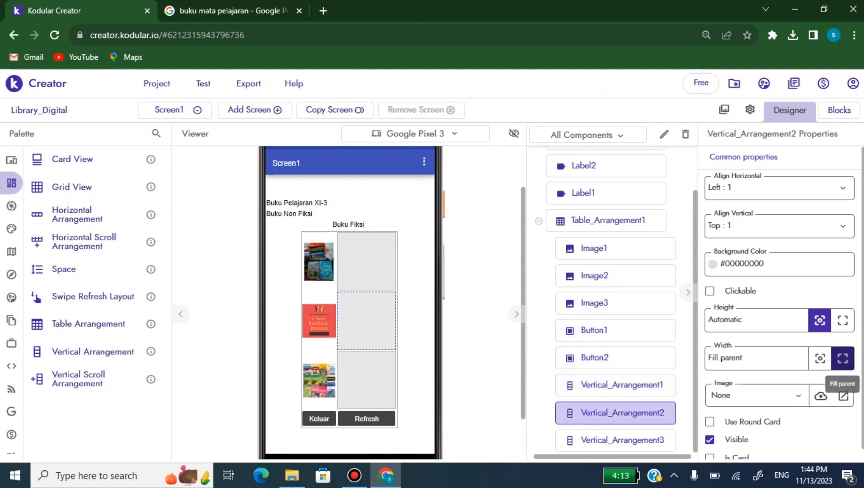
pyautogui.click(623, 440)
pyautogui.click(842, 358)
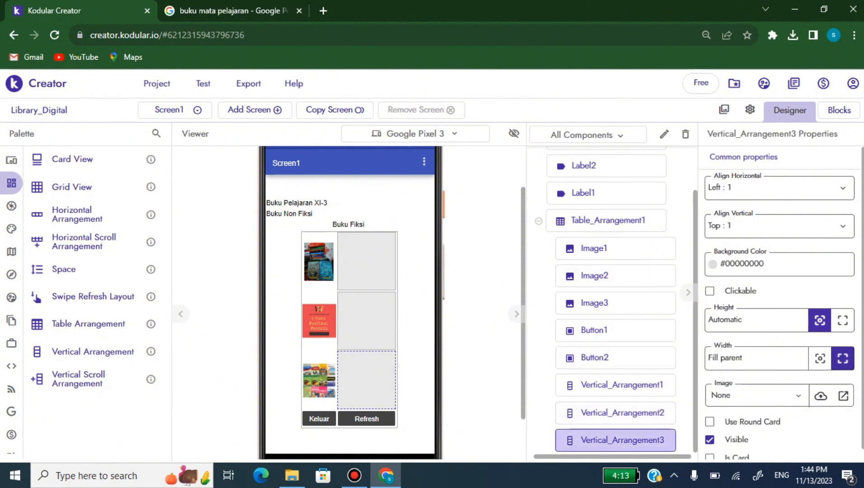
# Step: Move the Buku Fiksi, Buku Non Fiksi and Buku Pelajaran XI-3 labels into Vertical_Arrangement1, Vertical_Arrangement2 and Vertical_Arrangement3 respectively
pyautogui.click(583, 193)
pyautogui.moveTo(348, 225); pyautogui.dragTo(363, 255)
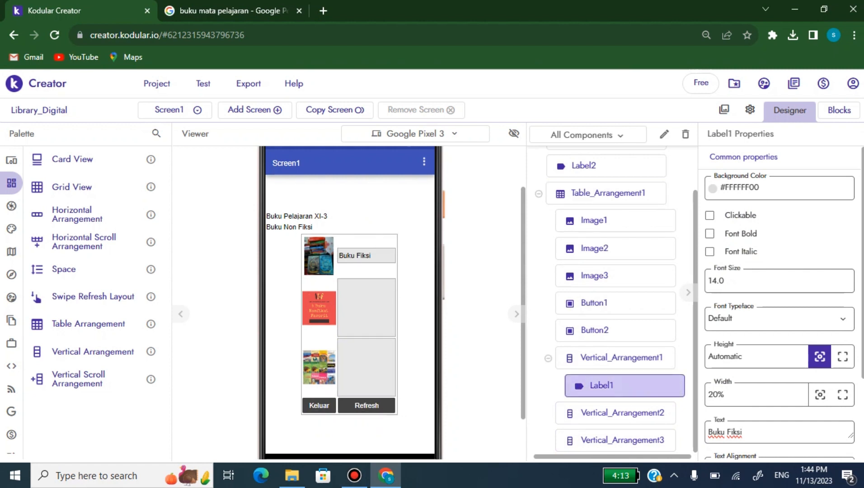
pyautogui.moveTo(289, 227); pyautogui.dragTo(364, 302)
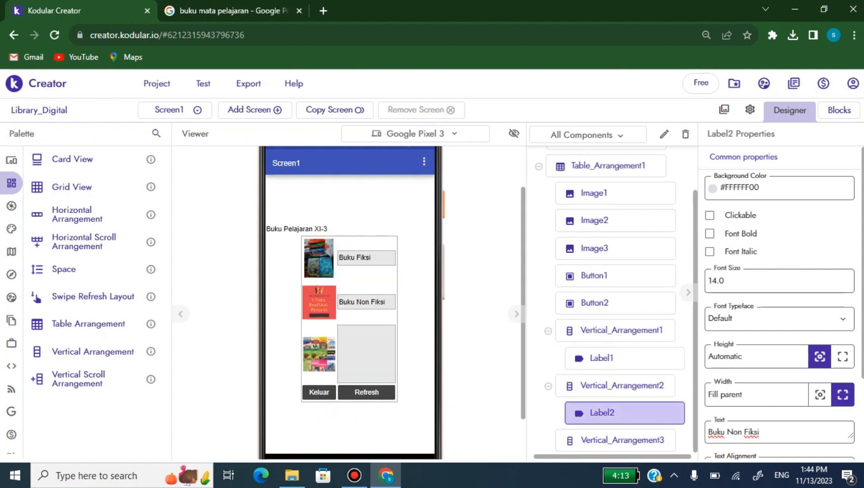
pyautogui.moveTo(296, 228); pyautogui.dragTo(367, 348)
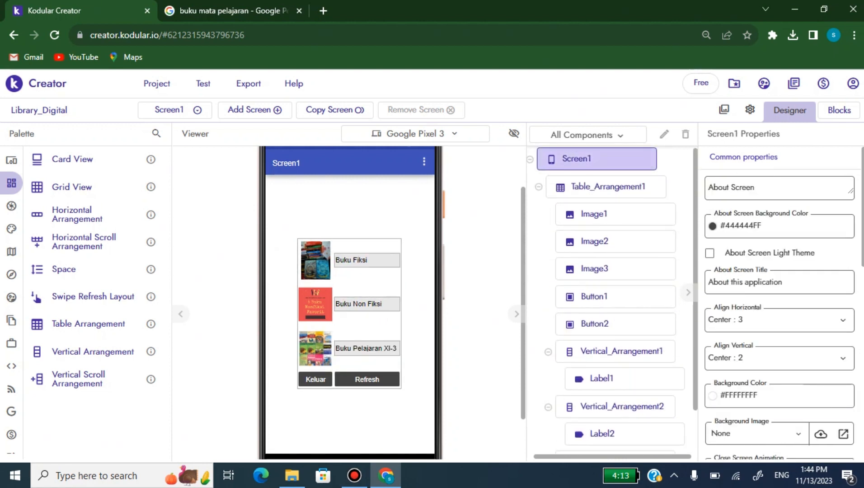
# Step: Set the background color of Vertical_Arrangement1, which holds the Buku Fiksi label, to Light Blue (#03A9F3FF)
pyautogui.click(621, 351)
pyautogui.click(602, 434)
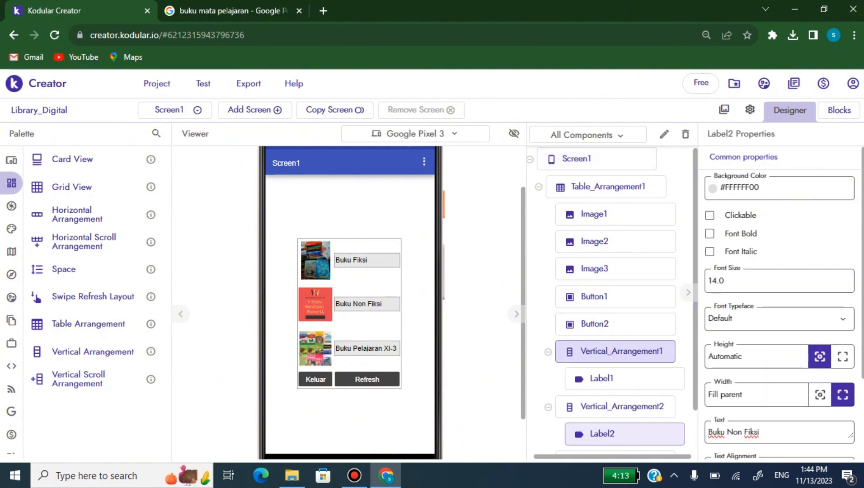
pyautogui.scroll(-1, 614, 361)
pyautogui.click(602, 441)
pyautogui.click(621, 304)
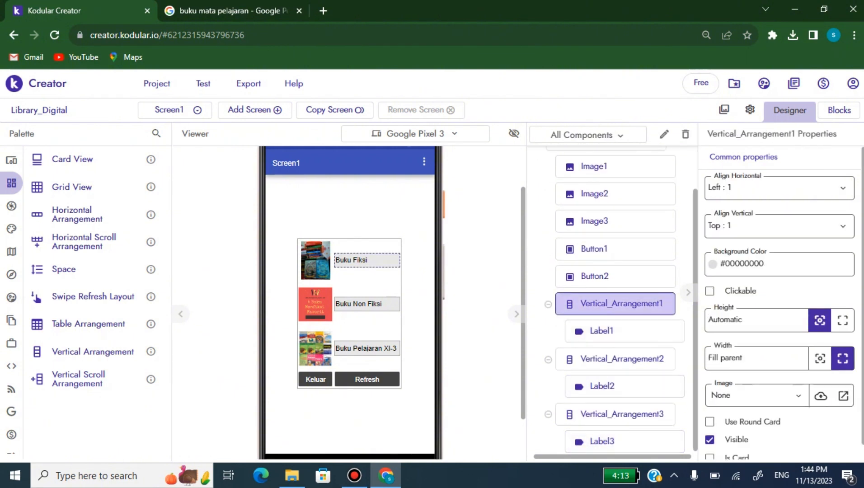
pyautogui.click(768, 264)
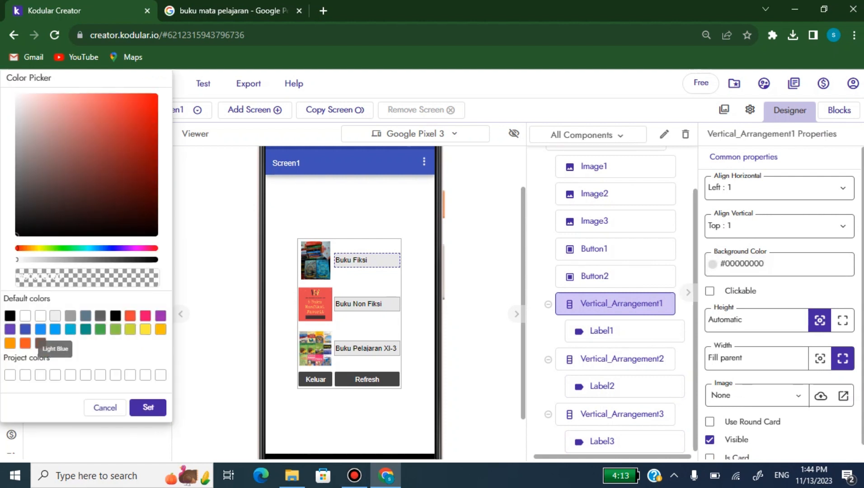
pyautogui.click(55, 329)
pyautogui.click(148, 407)
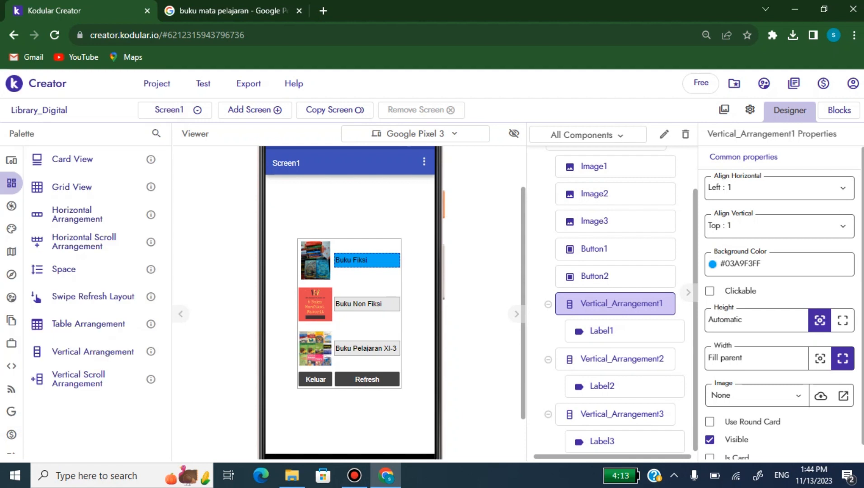
# Step: Set the background color of Vertical_Arrangement2, which holds the Buku Non Fiksi label, to Light Green (#8BC24AFF)
pyautogui.click(602, 386)
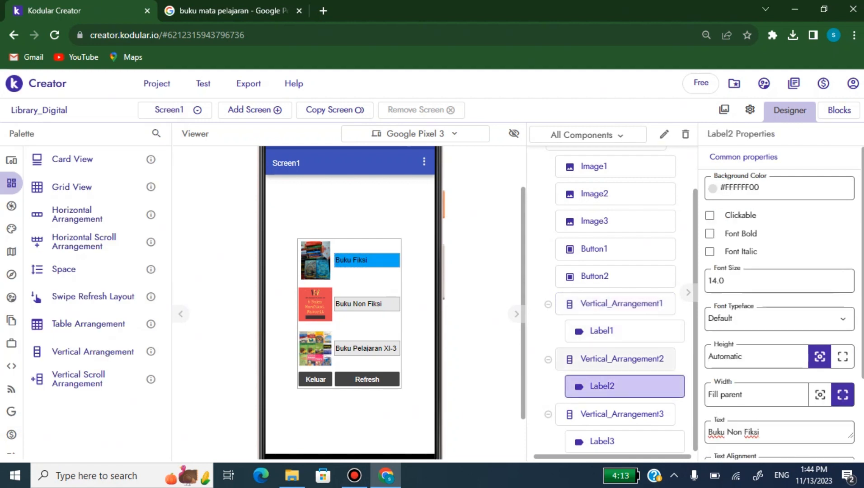
pyautogui.click(622, 359)
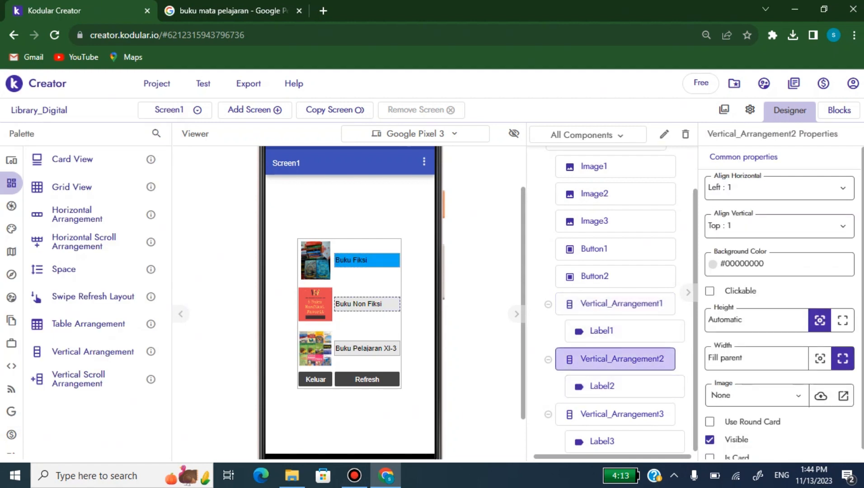
pyautogui.click(768, 264)
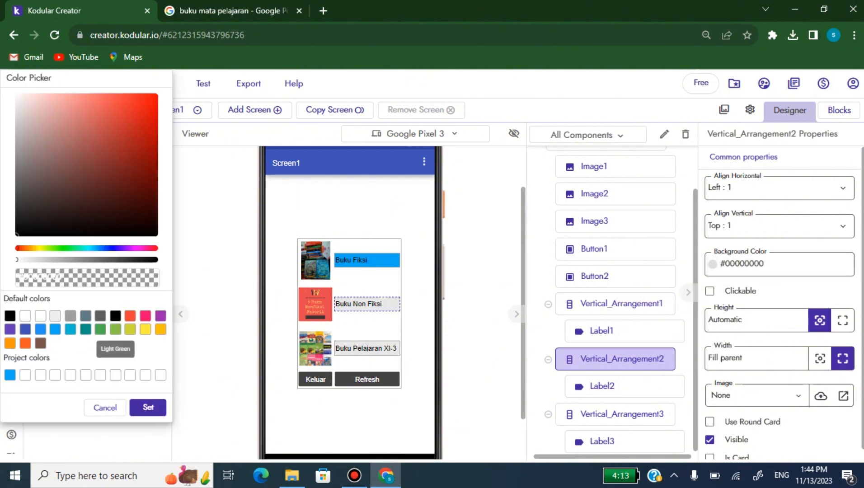
pyautogui.click(115, 329)
pyautogui.click(147, 407)
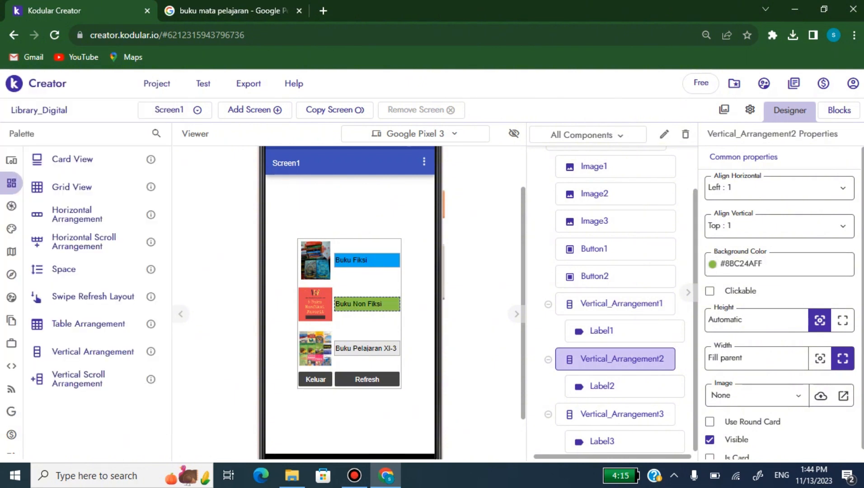
# Step: Set the background color of Vertical_Arrangement3, which holds the Buku Pelajaran XI-3 label, to orange (#FE9800FF)
pyautogui.click(622, 414)
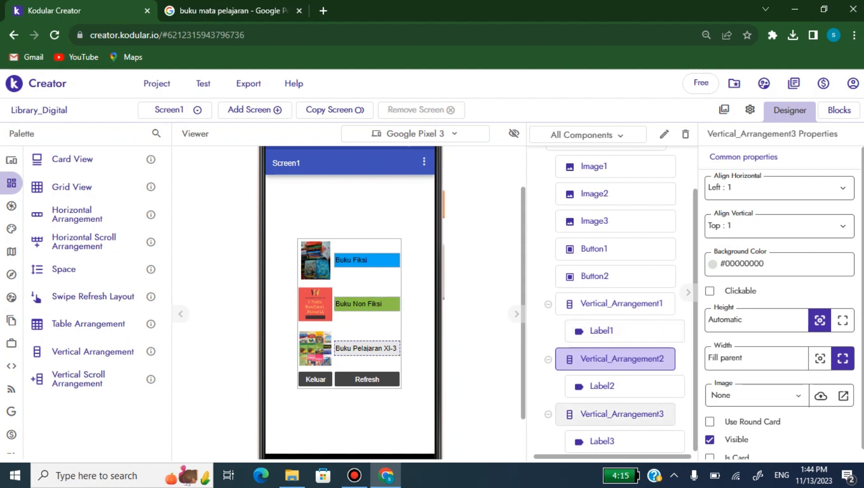
pyautogui.click(780, 264)
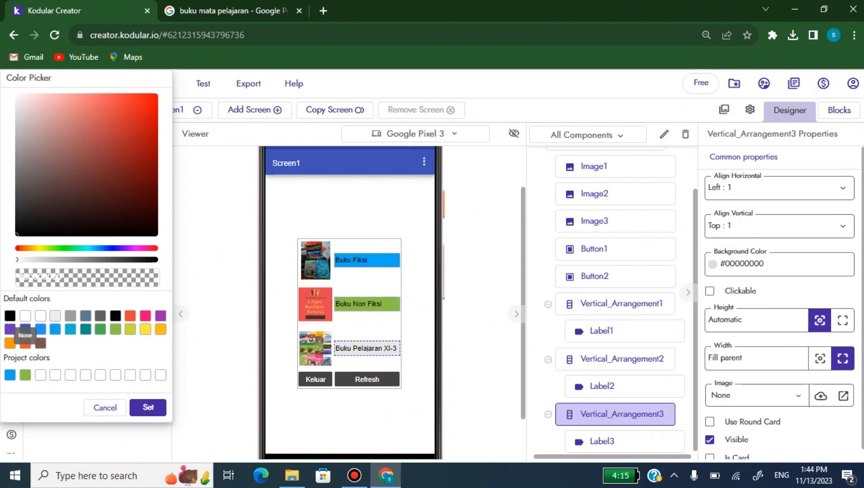
pyautogui.click(10, 343)
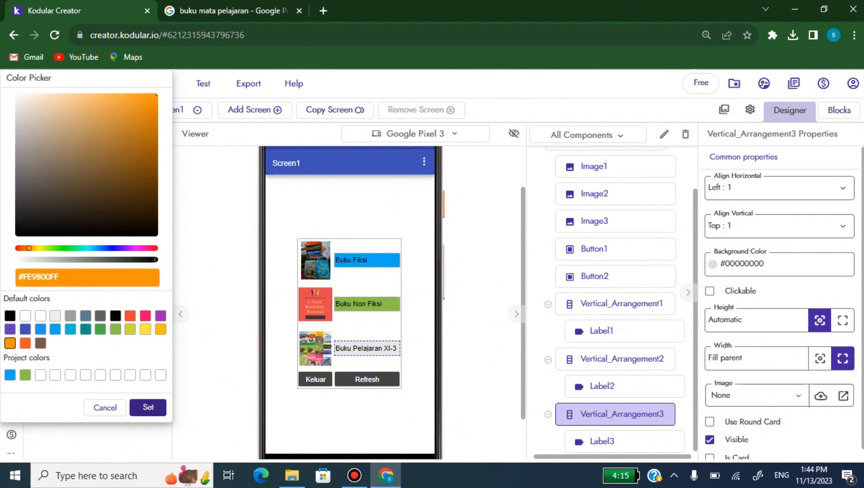
pyautogui.click(148, 407)
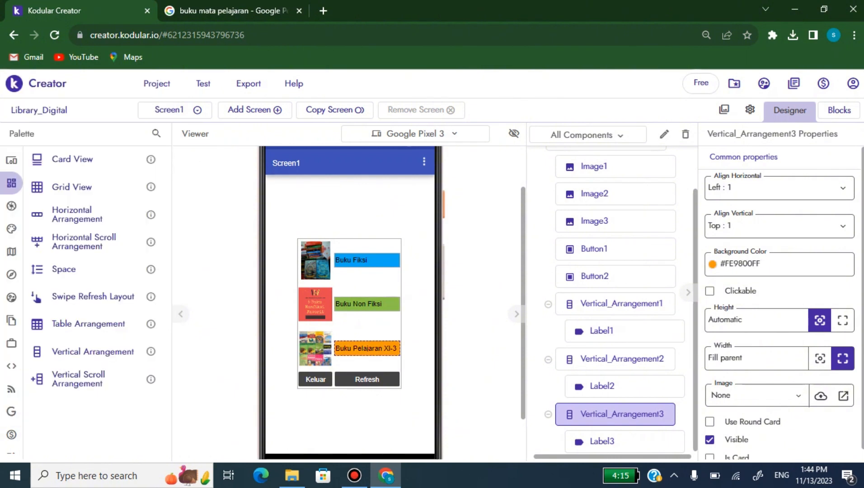
pyautogui.click(350, 423)
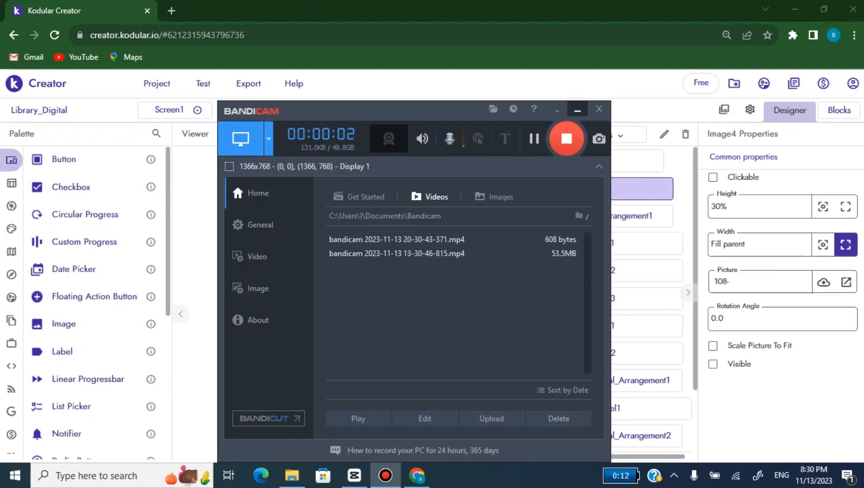
# Step: Display the Connect to Companion QR code for testing and place the Connect phone-mirroring window beside it
pyautogui.click(577, 110)
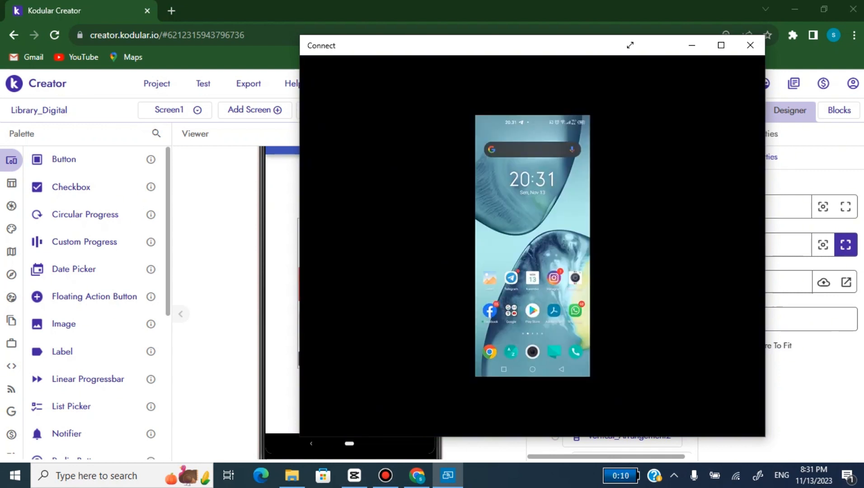
pyautogui.moveTo(518, 45); pyautogui.dragTo(633, 50)
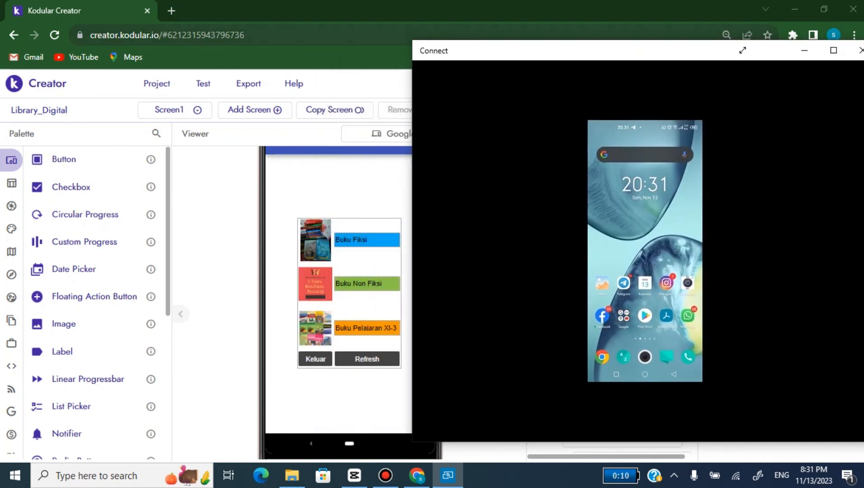
pyautogui.click(203, 83)
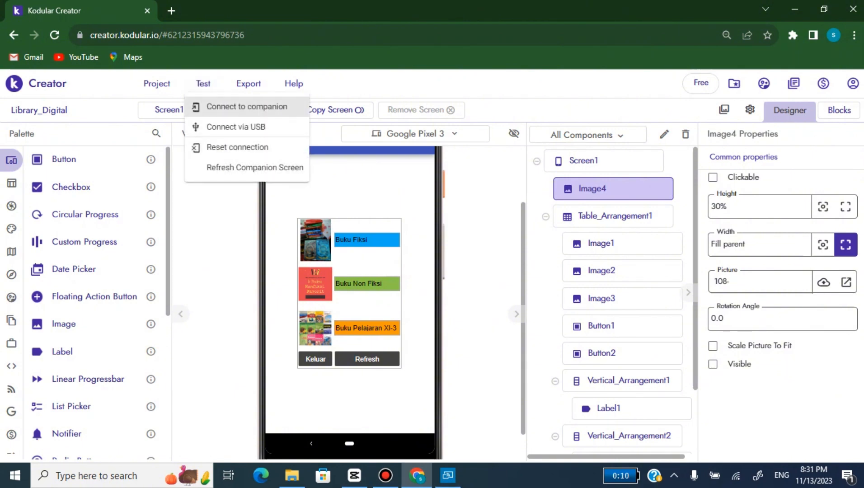
pyautogui.click(246, 107)
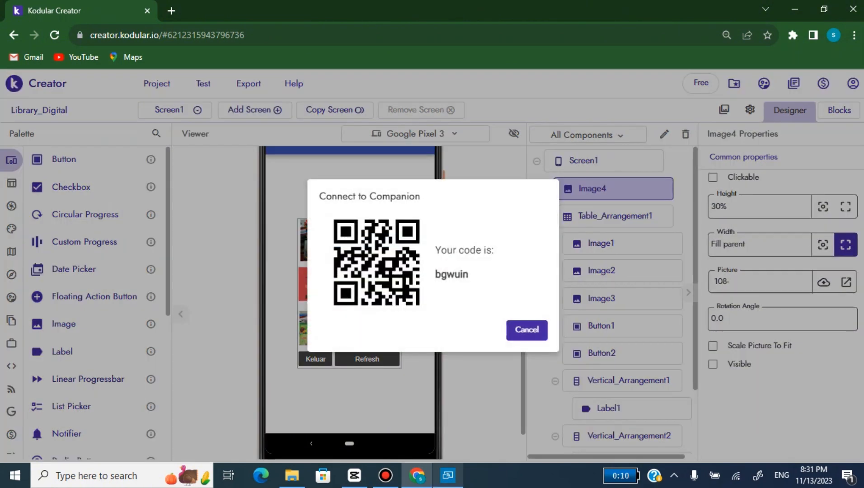
pyautogui.hotkey('alt', 'Tab')
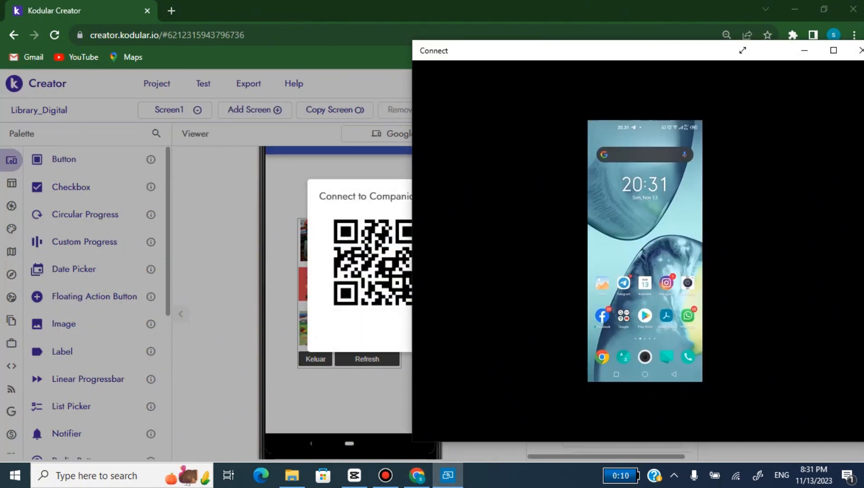
pyautogui.moveTo(501, 55); pyautogui.dragTo(519, 57)
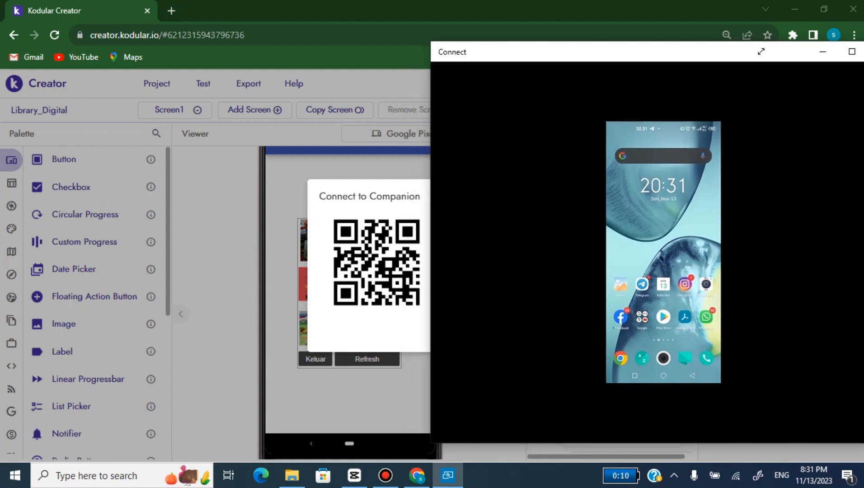